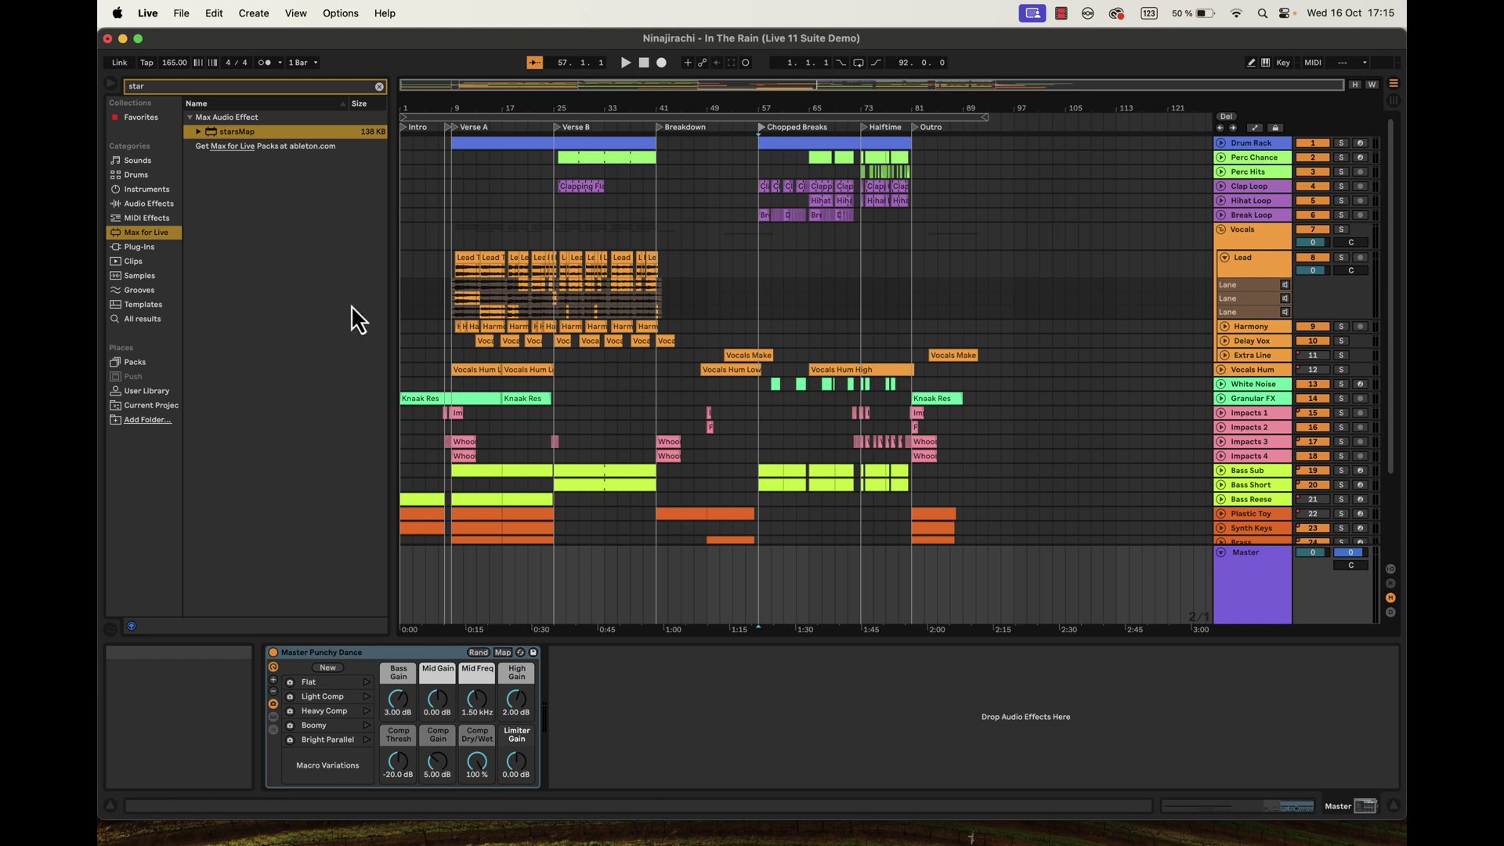
Drag starsMap from Max for Live > Max Audio Effect onto the Master track.
drag(213, 132, 629, 676)
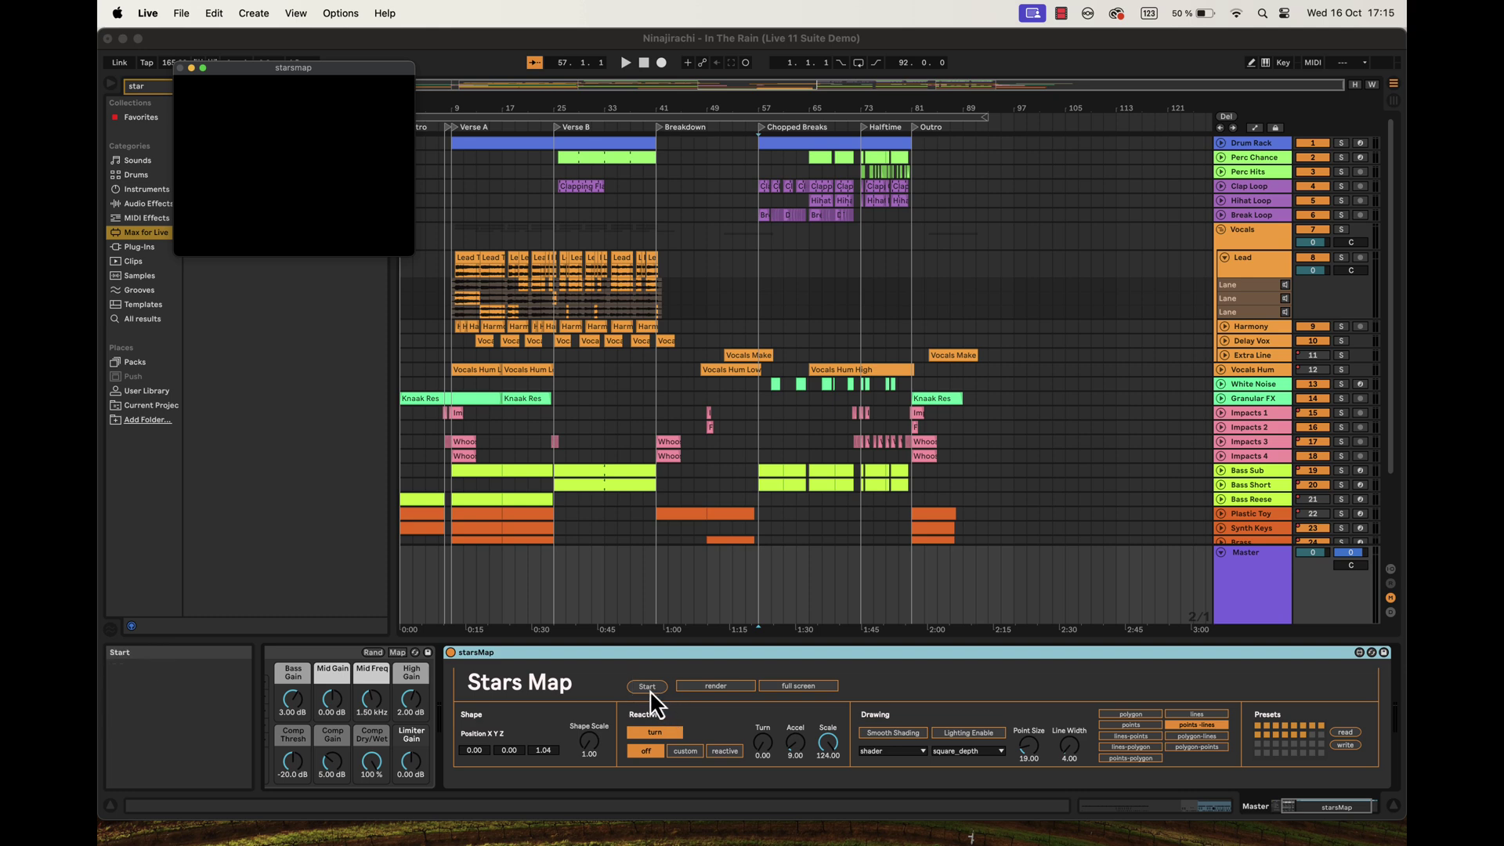
Start Stars Map rendering and song playback, then enlarge the starsmap render window.
click(650, 690)
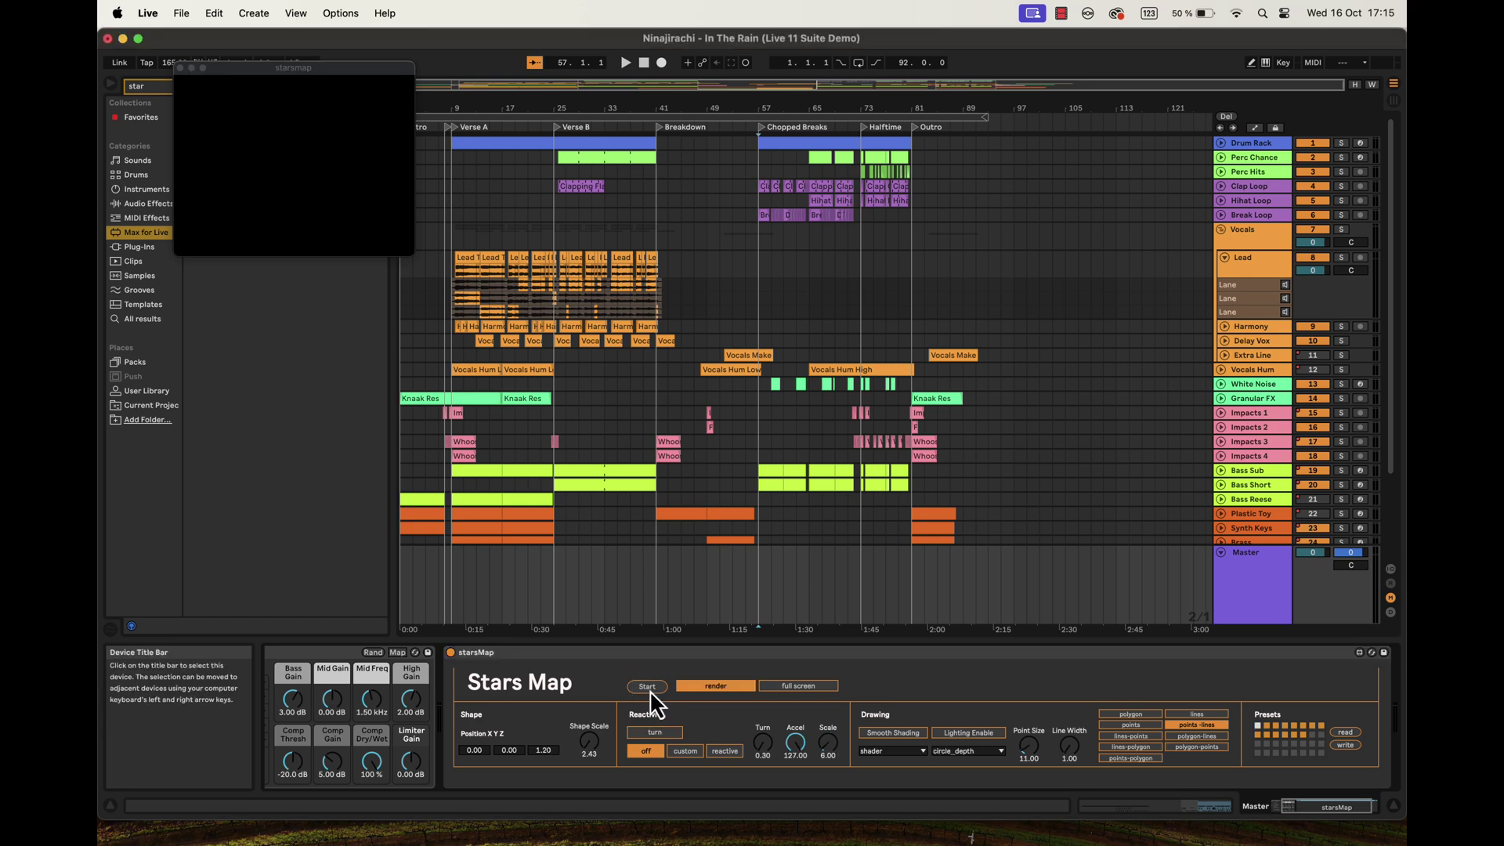
click(624, 61)
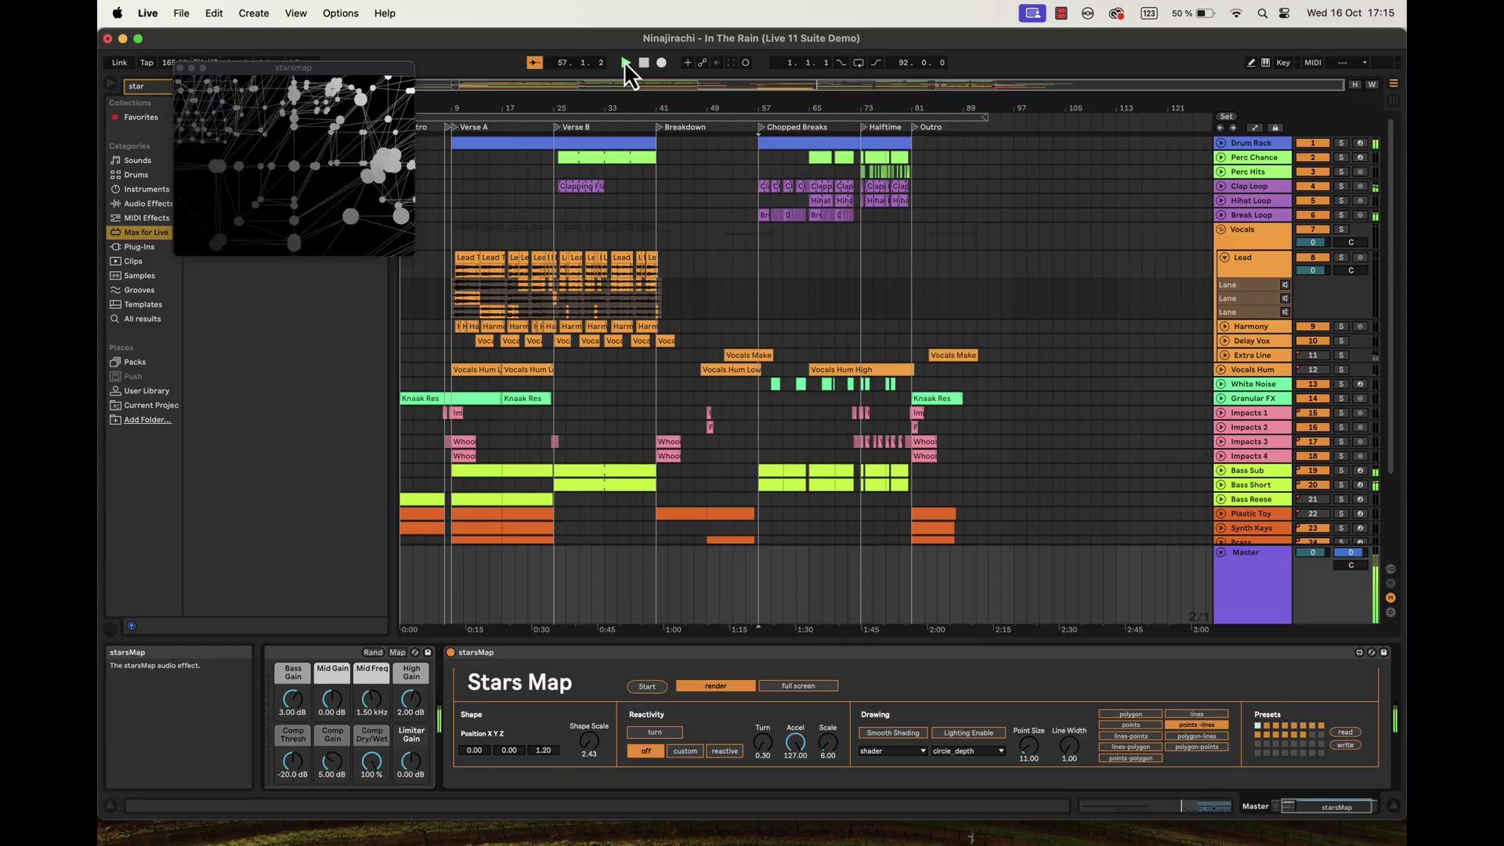
drag(414, 252, 1302, 408)
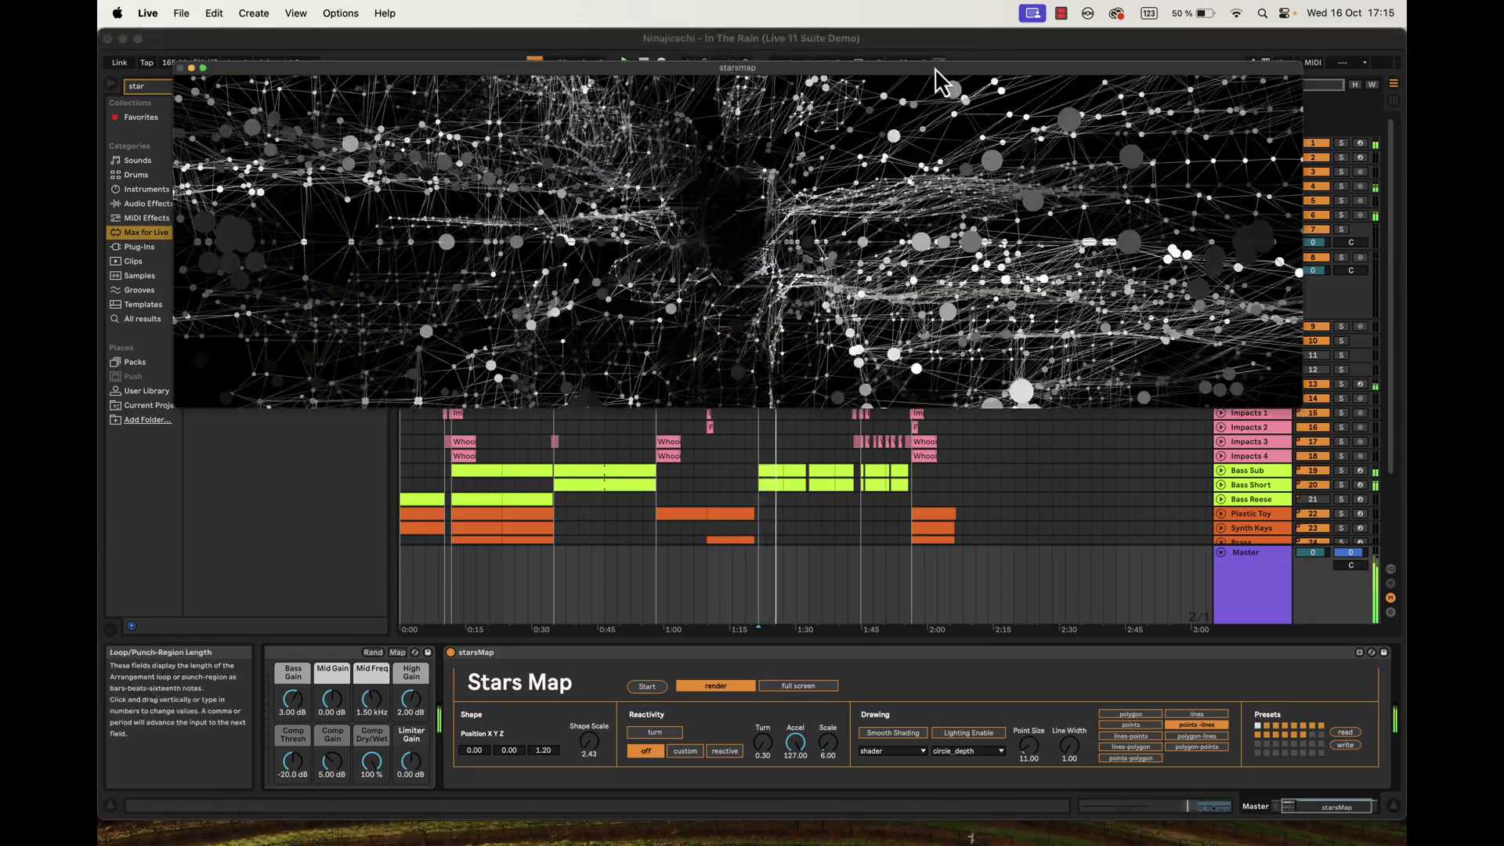
Move the starsmap window lower and cycle through four presets, ending on square_depth points at size 24.00.
drag(942, 70, 881, 249)
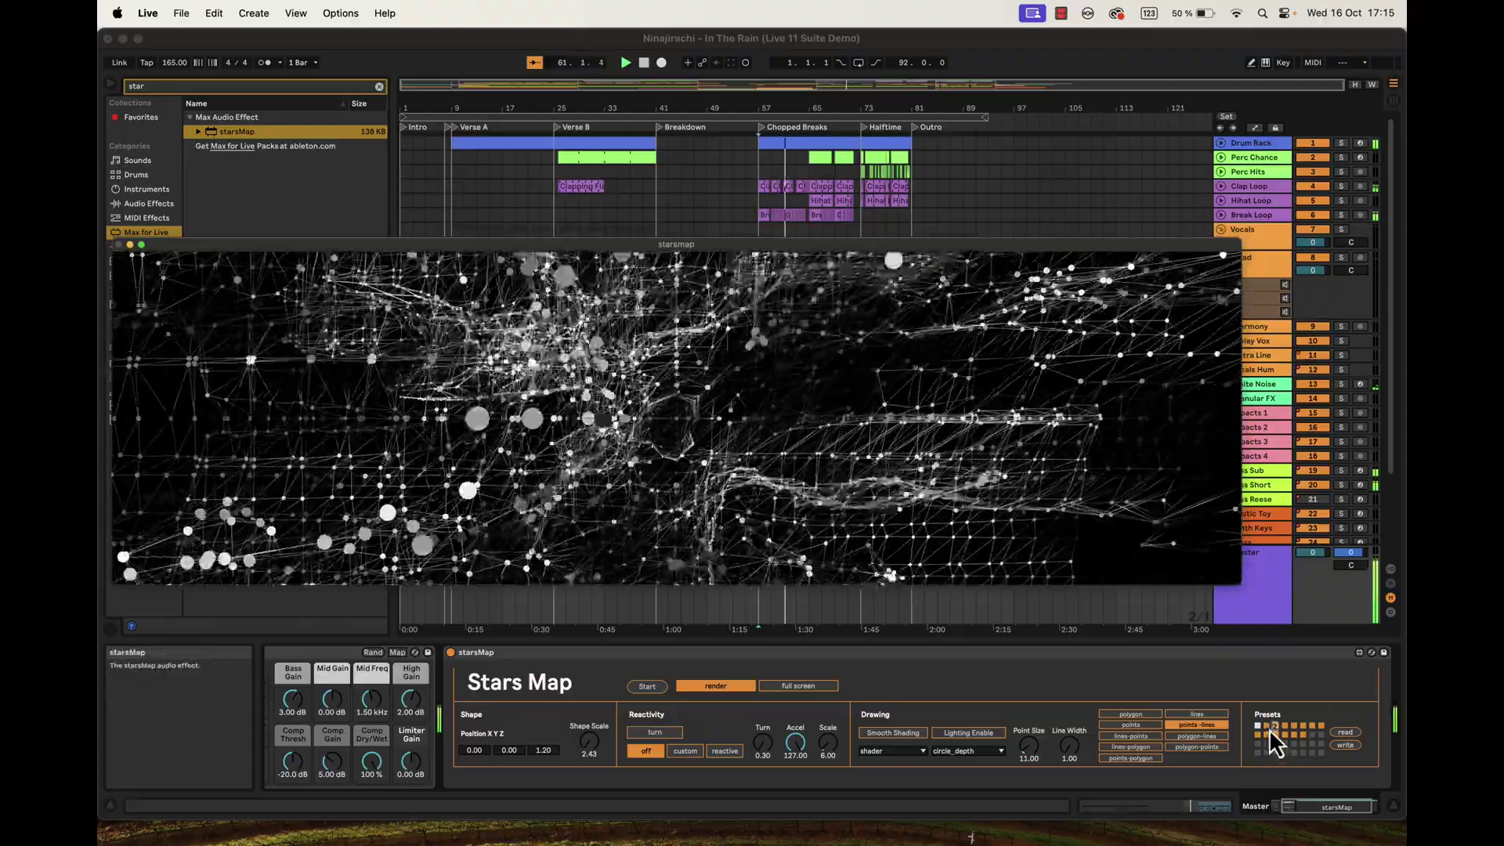
click(1267, 728)
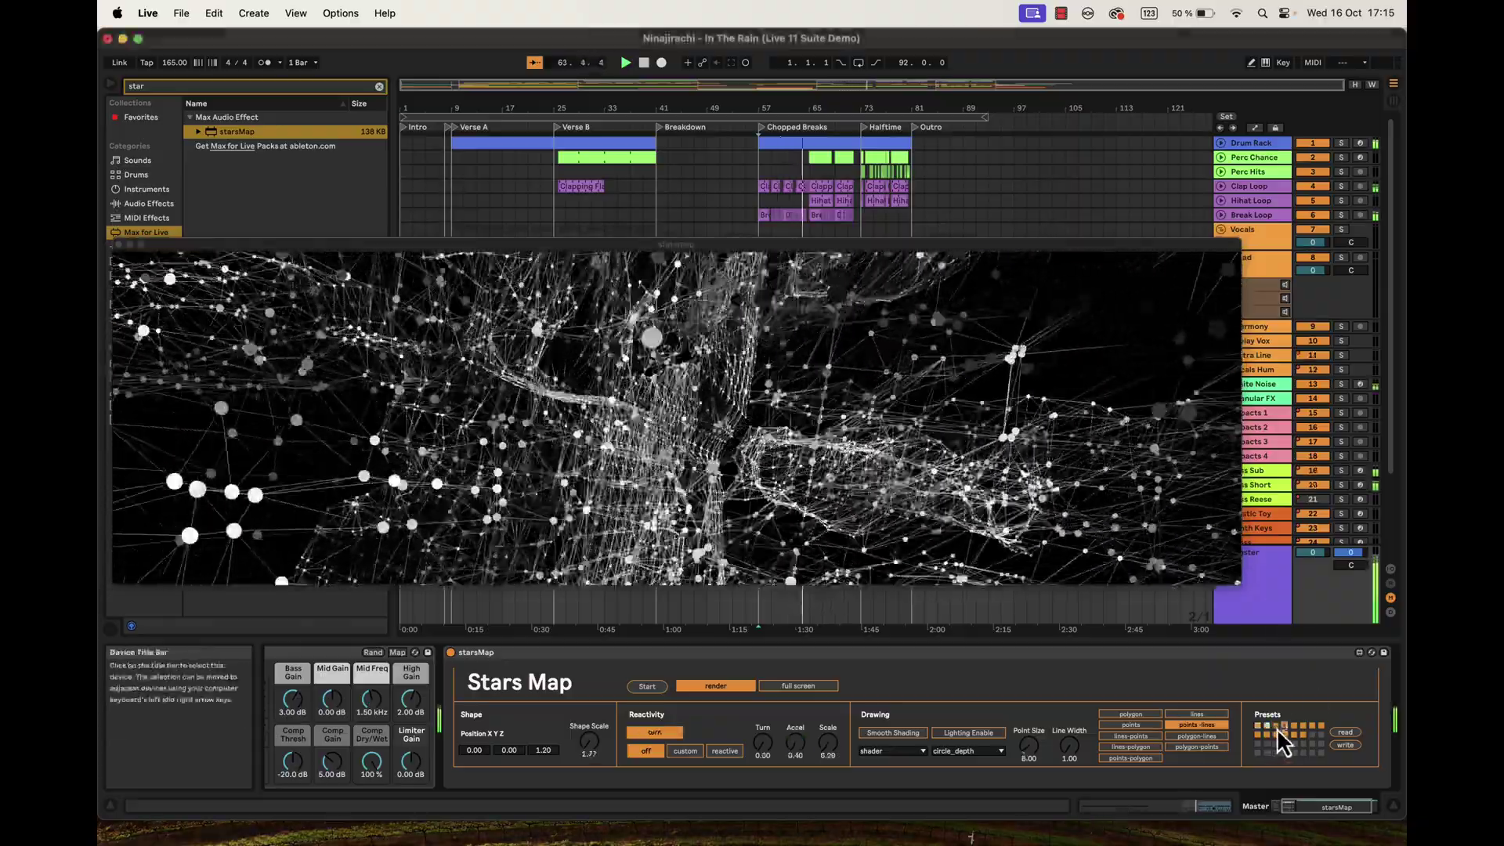
click(1275, 727)
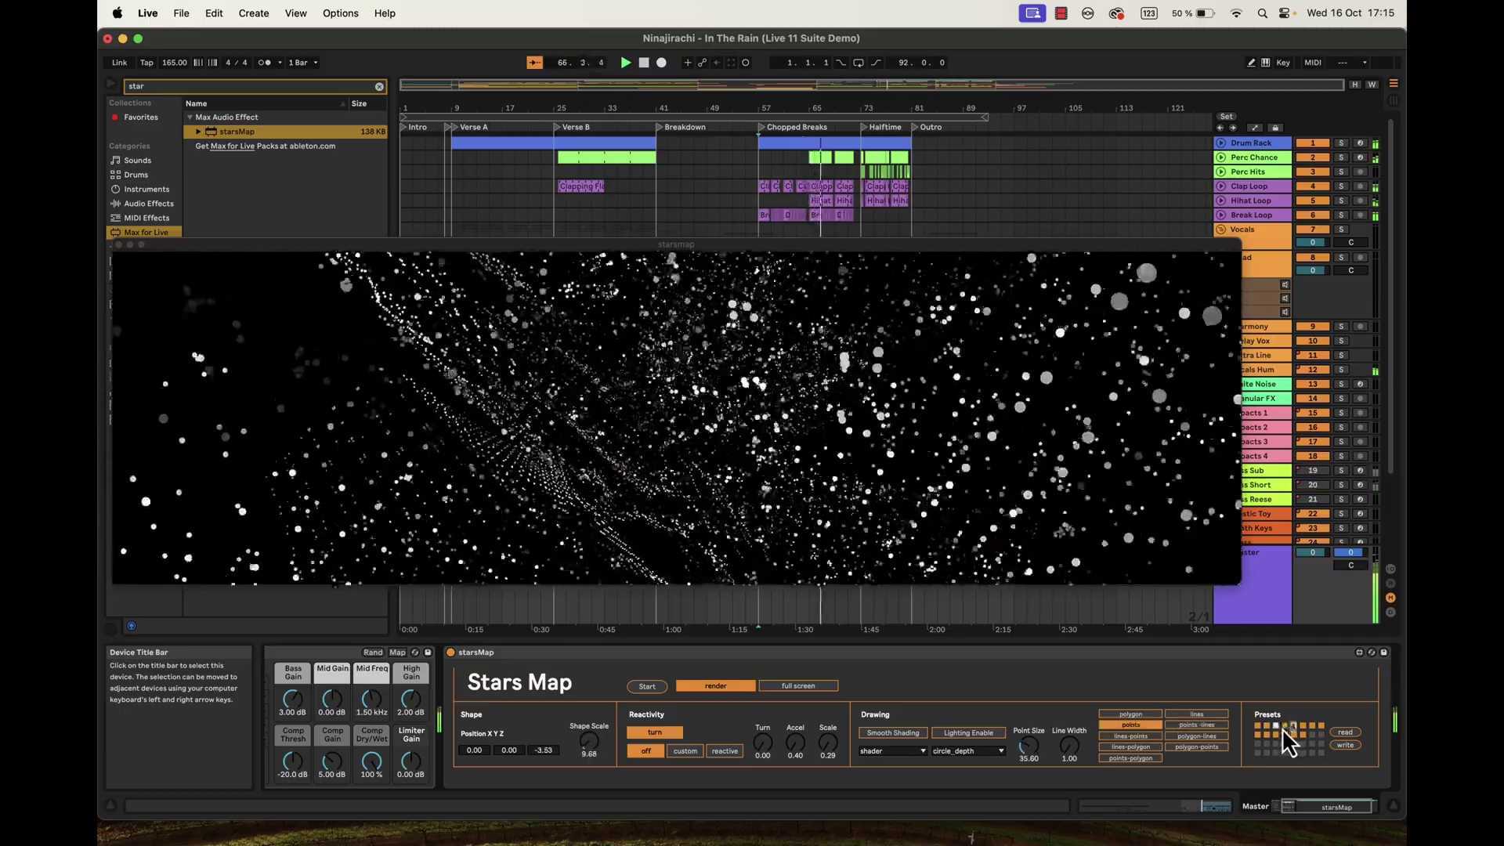
click(1282, 725)
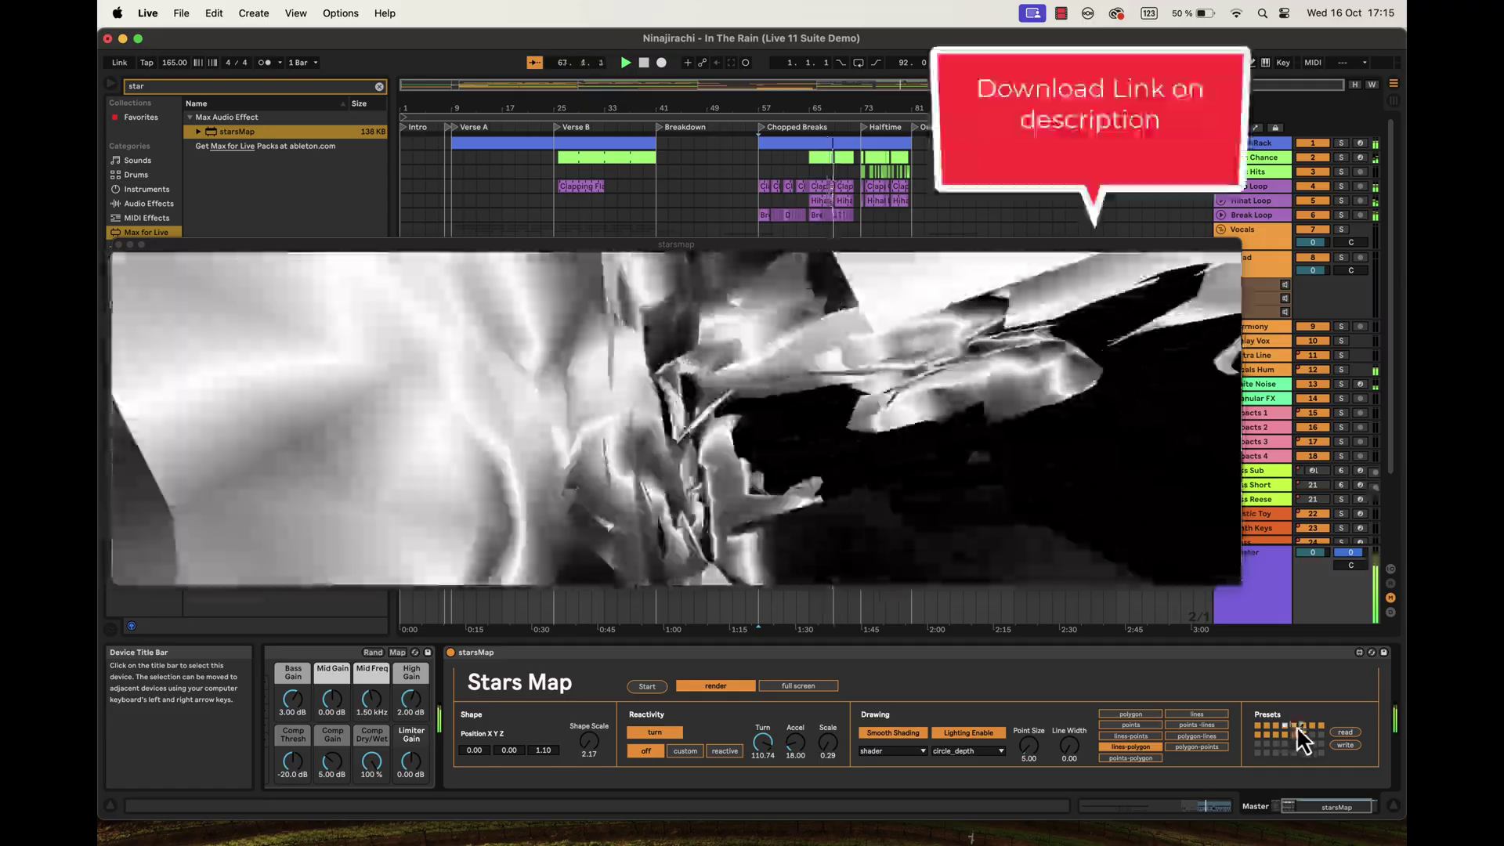
click(1295, 724)
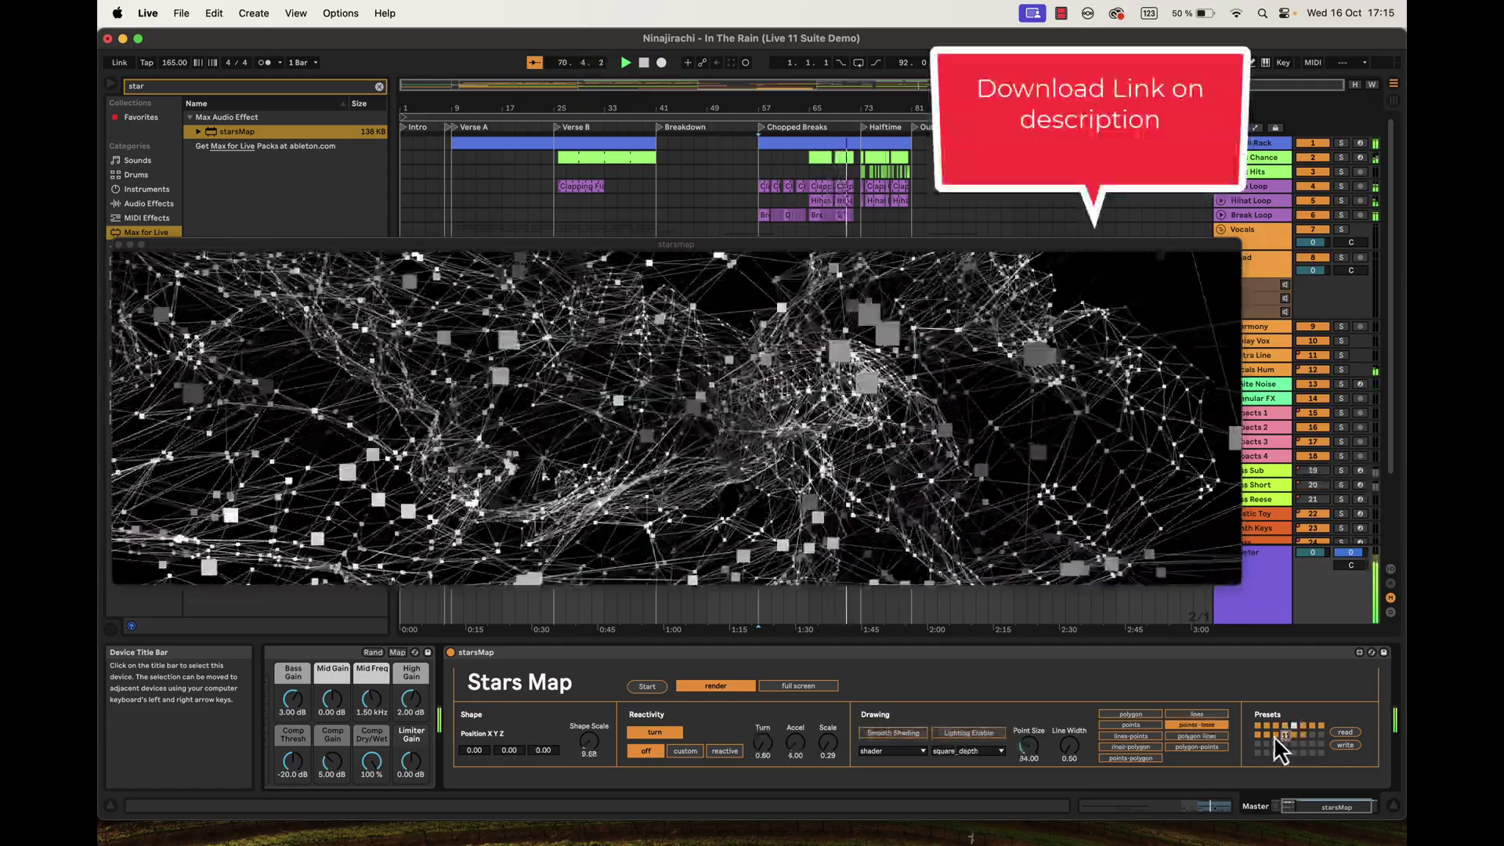
Recall a dozen more Stars Map presets (circles, polygon shards, line networks), ending on grey squares.
click(1271, 736)
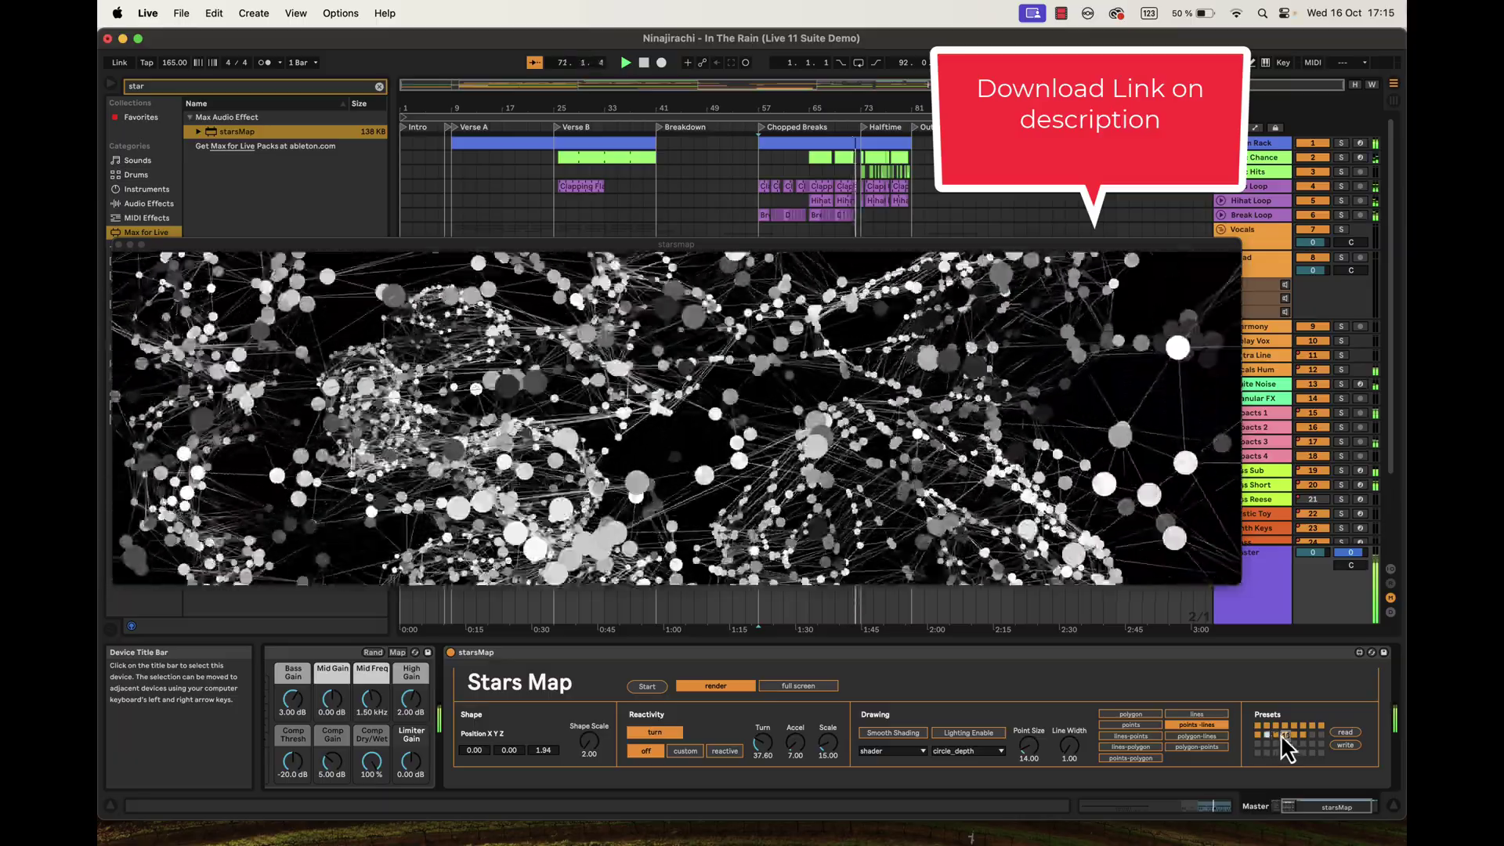
click(1288, 735)
click(1280, 722)
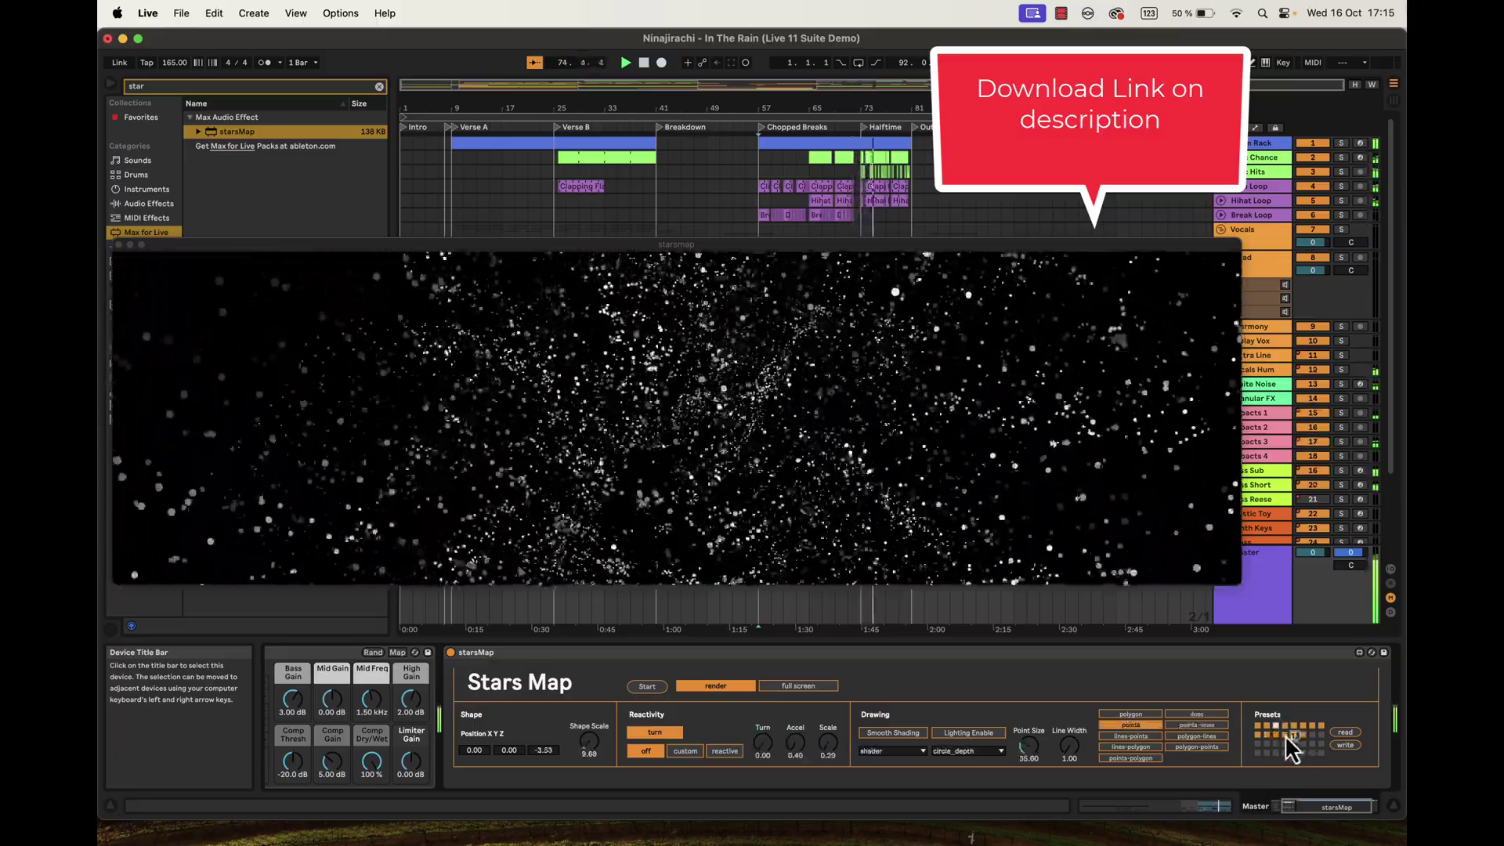
click(1288, 737)
click(1293, 725)
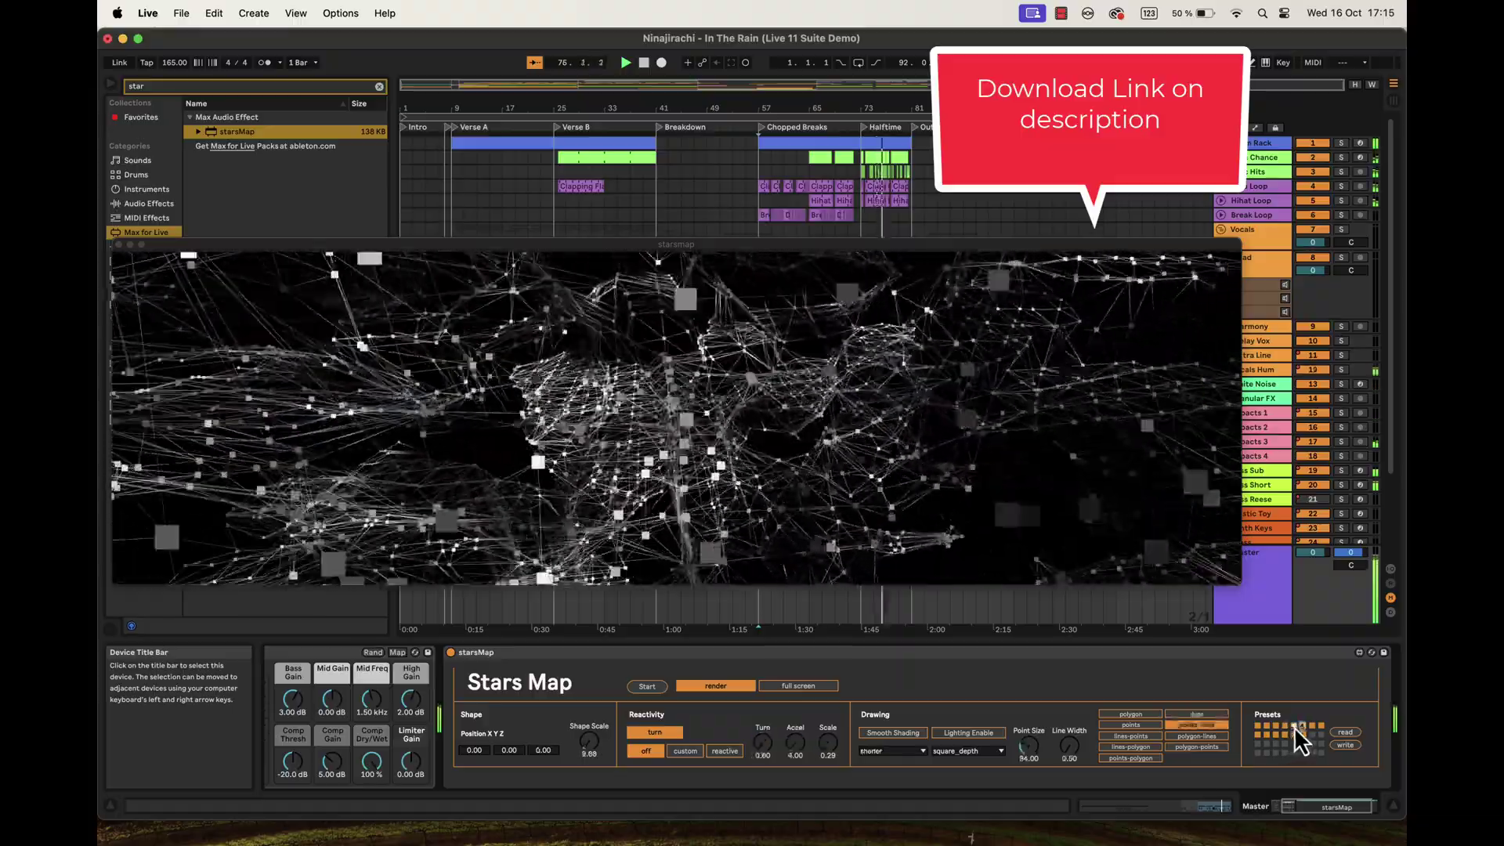
click(1274, 734)
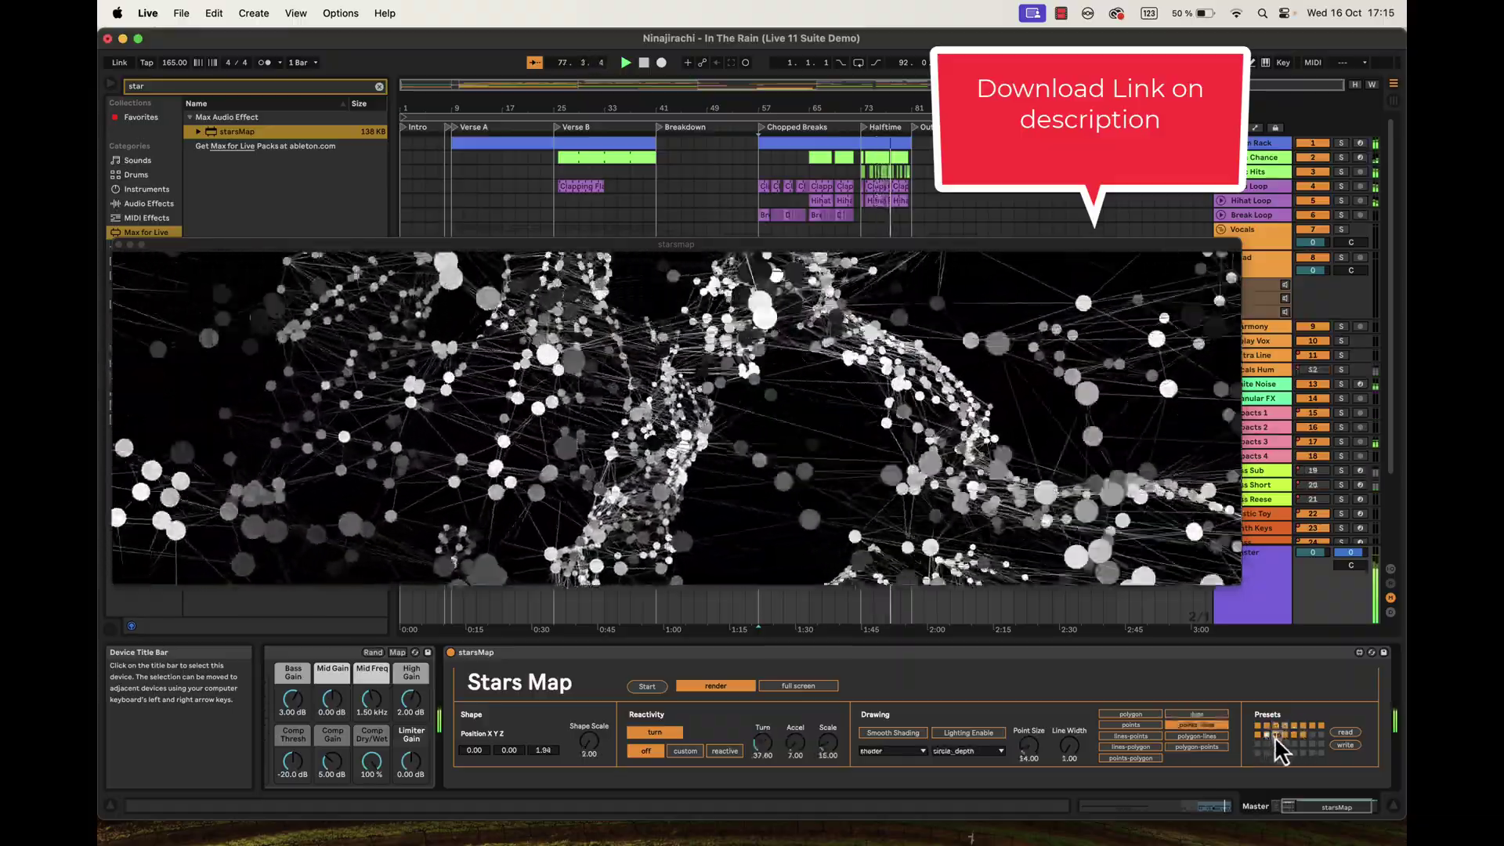
click(1293, 735)
click(1294, 735)
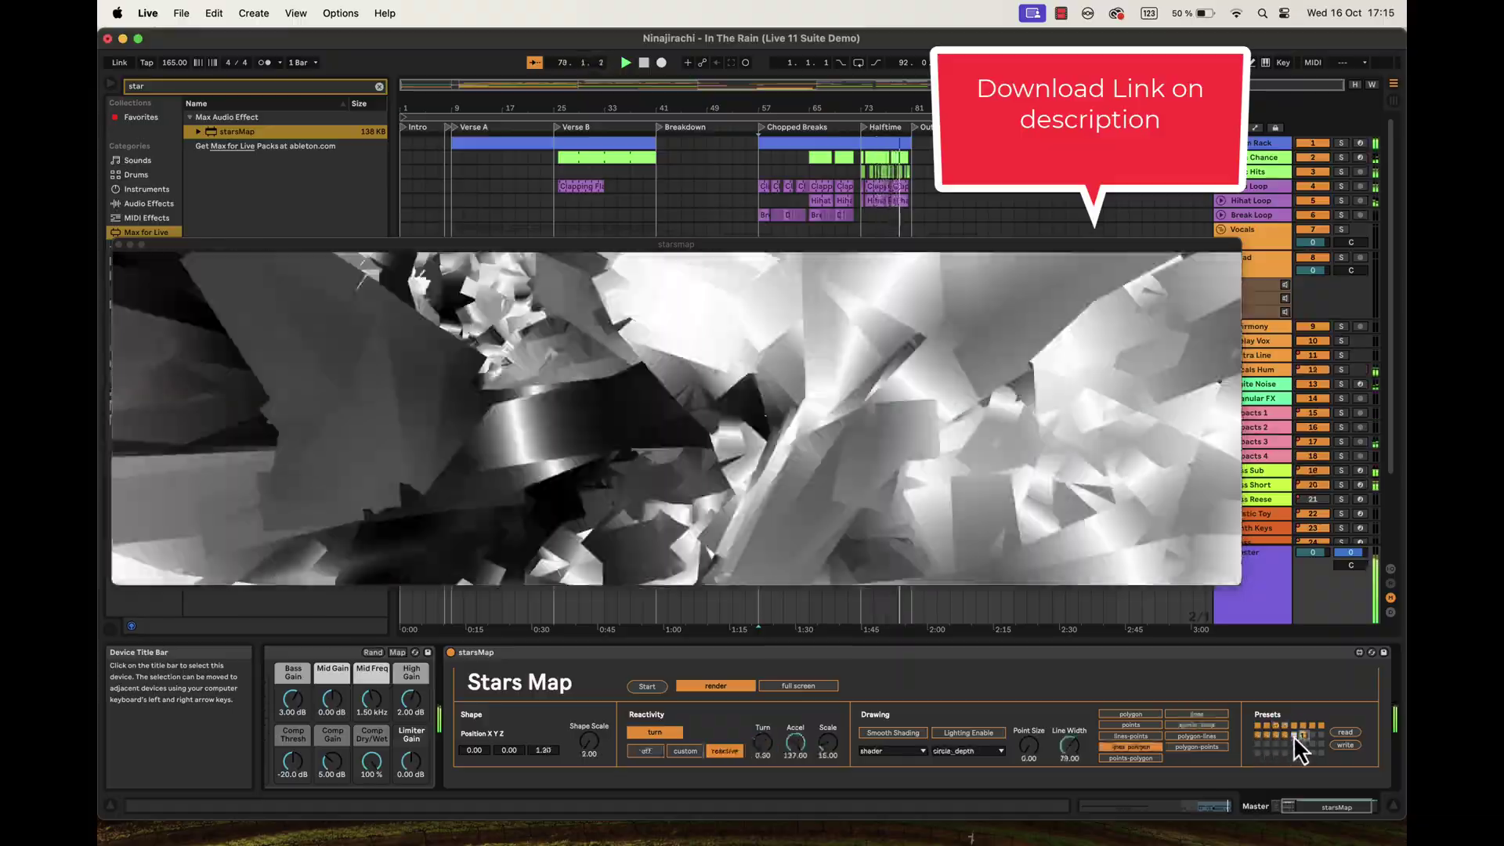
click(1284, 725)
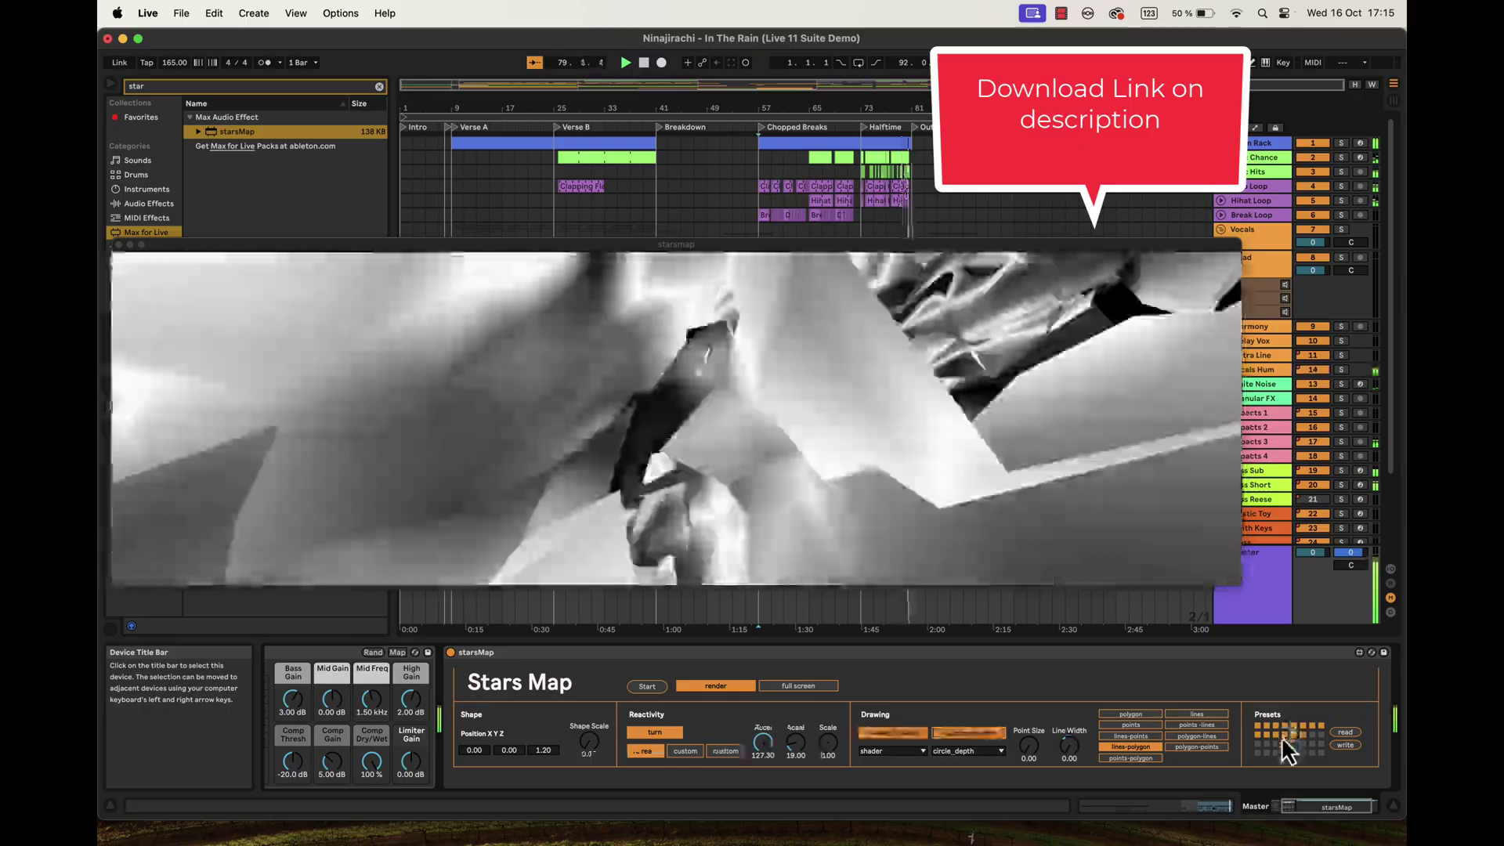
click(1266, 727)
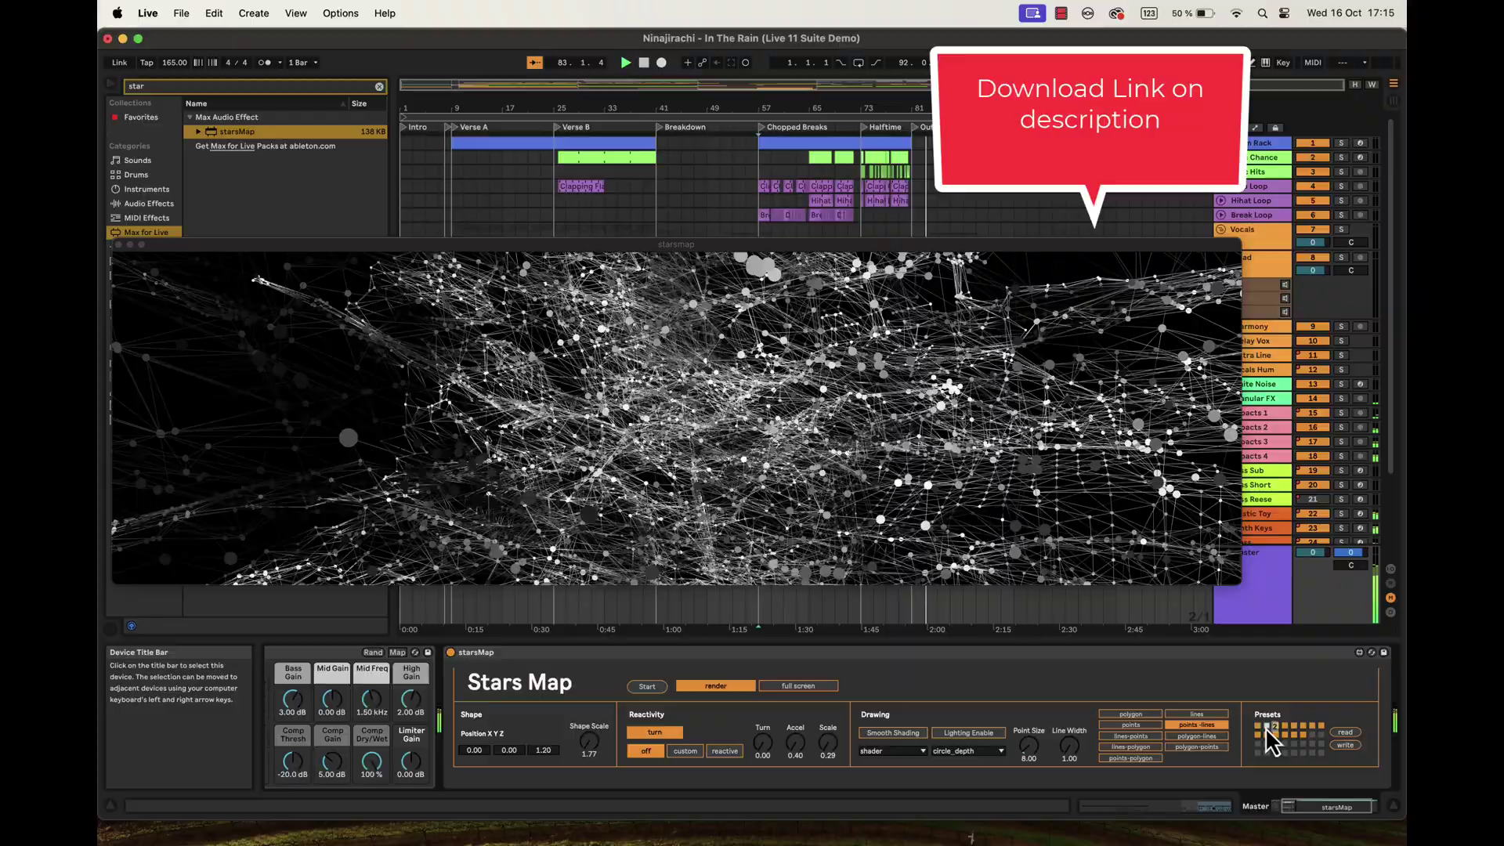
click(1276, 726)
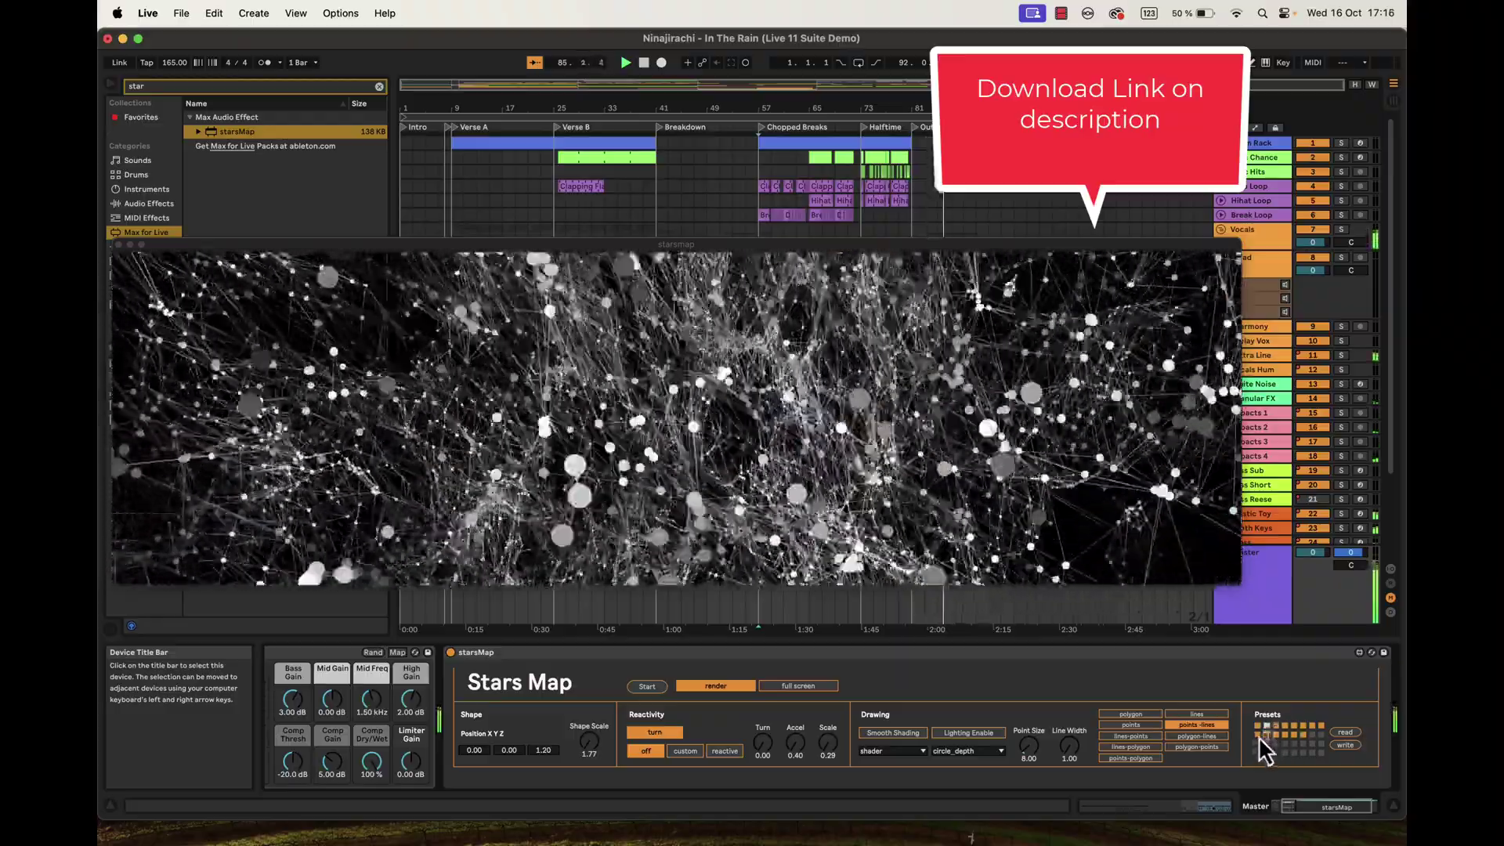
click(1257, 733)
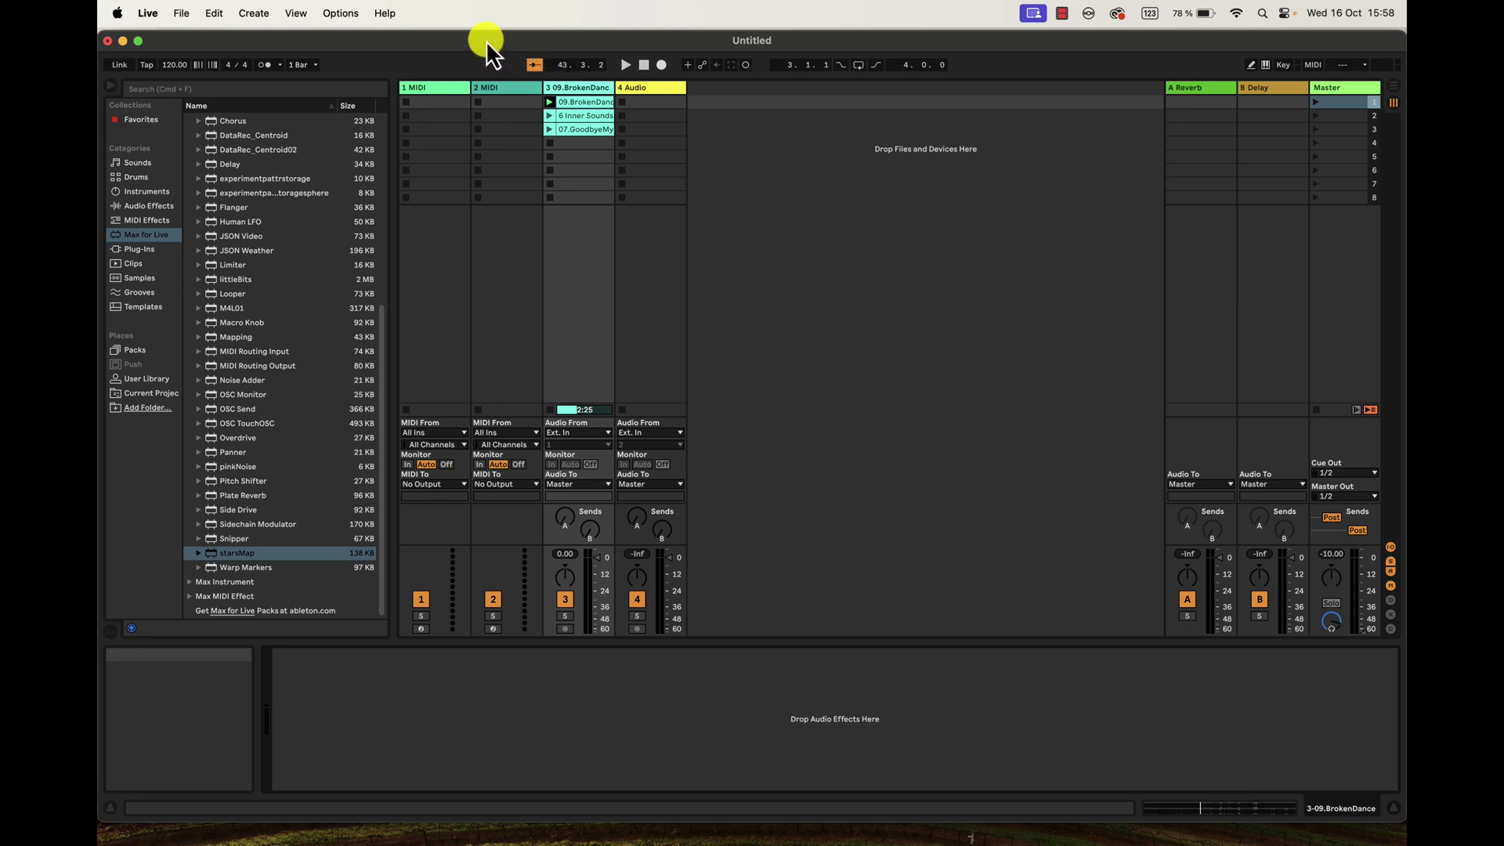
Scroll the browser to the top and collapse the Max Audio Effect folder.
drag(486, 41, 493, 37)
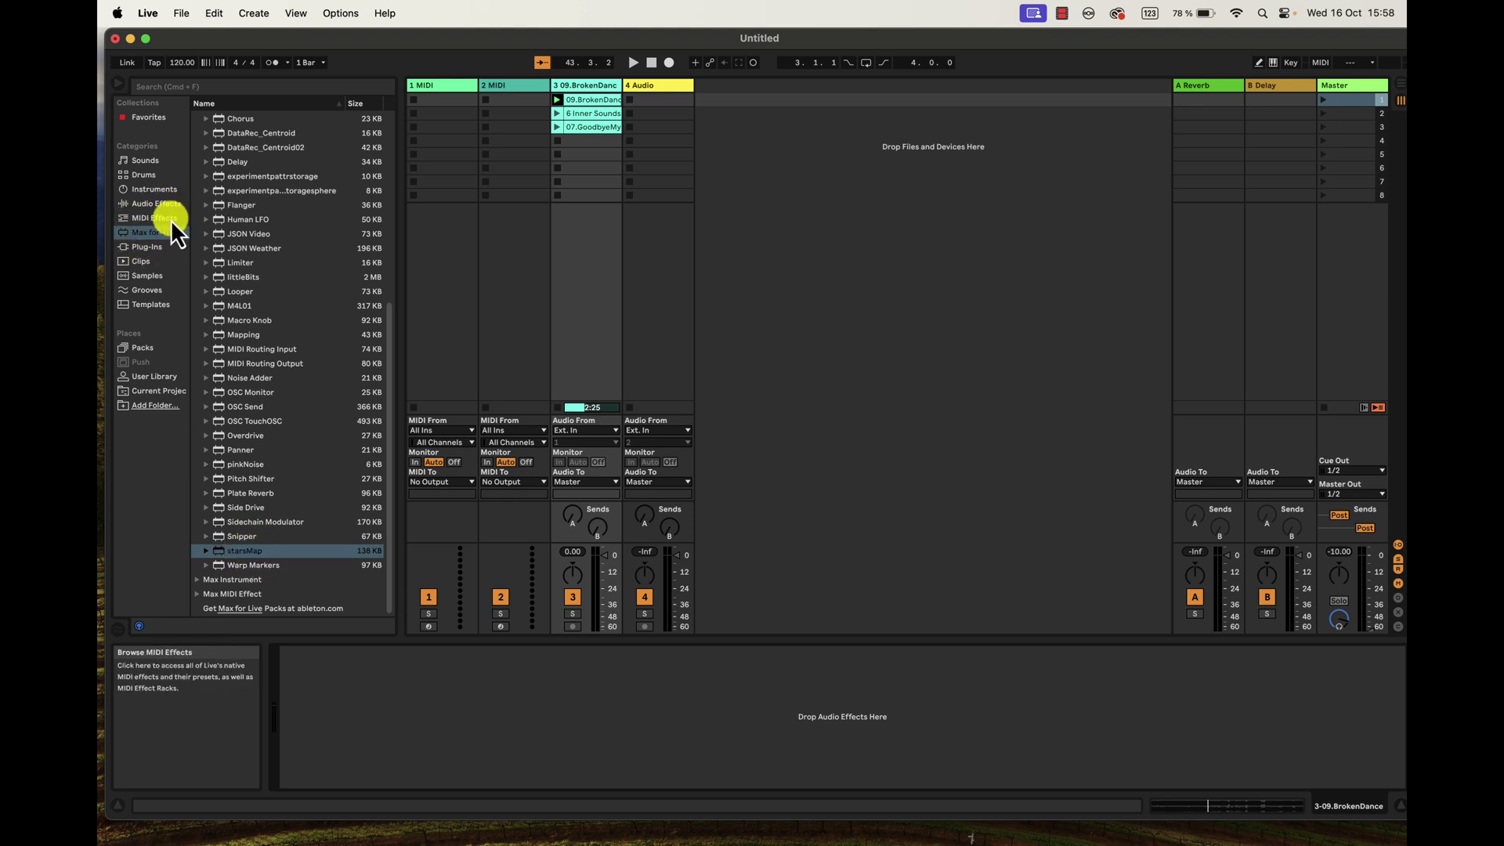
scroll(287, 215, up, 5)
click(196, 118)
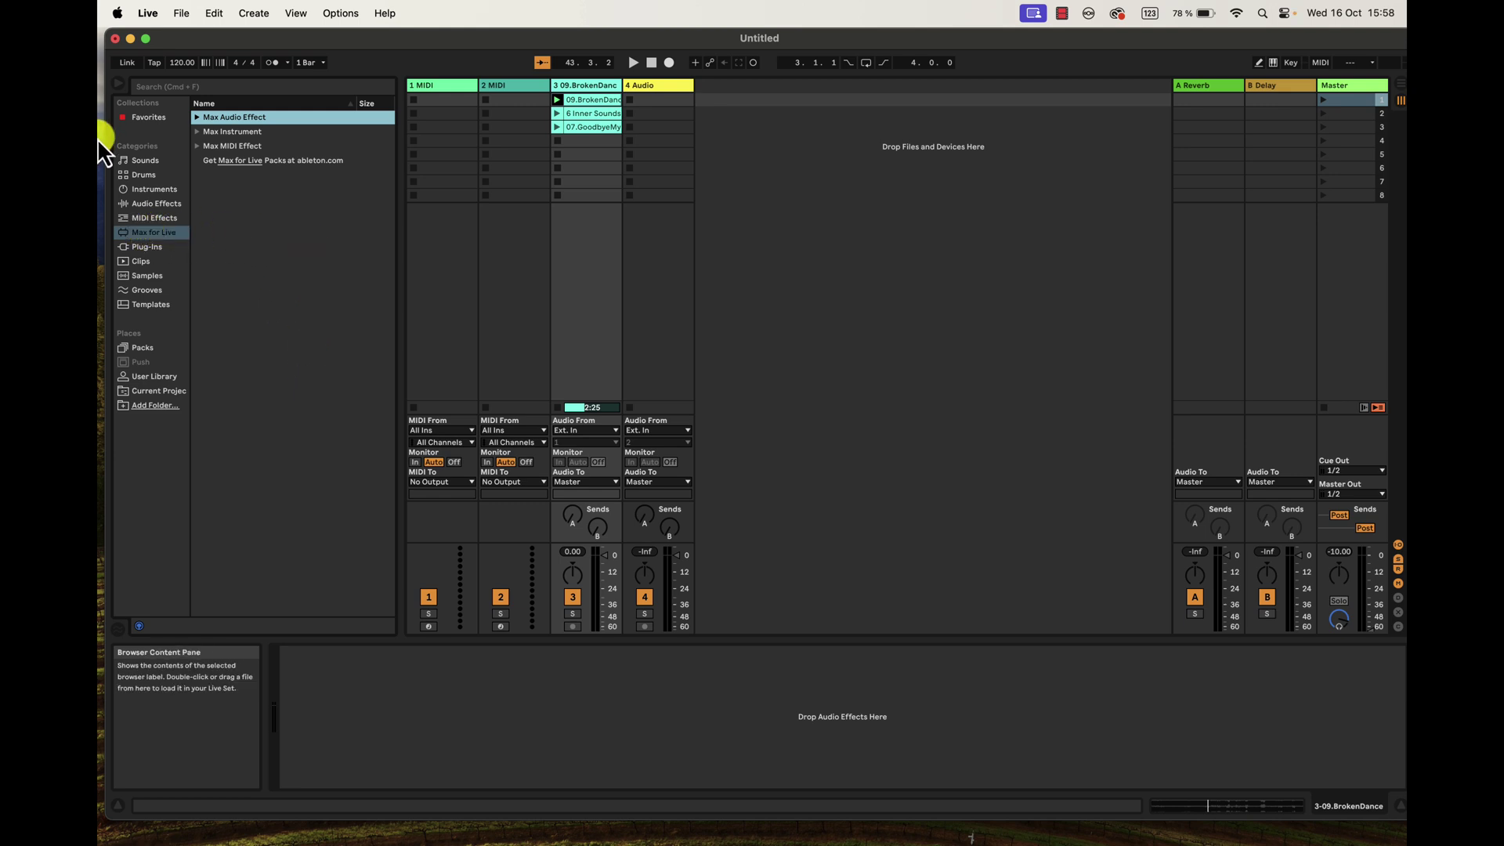
Bring up a Finder window on the home folder, moved up-left and enlarged.
mouse_move(99, 143)
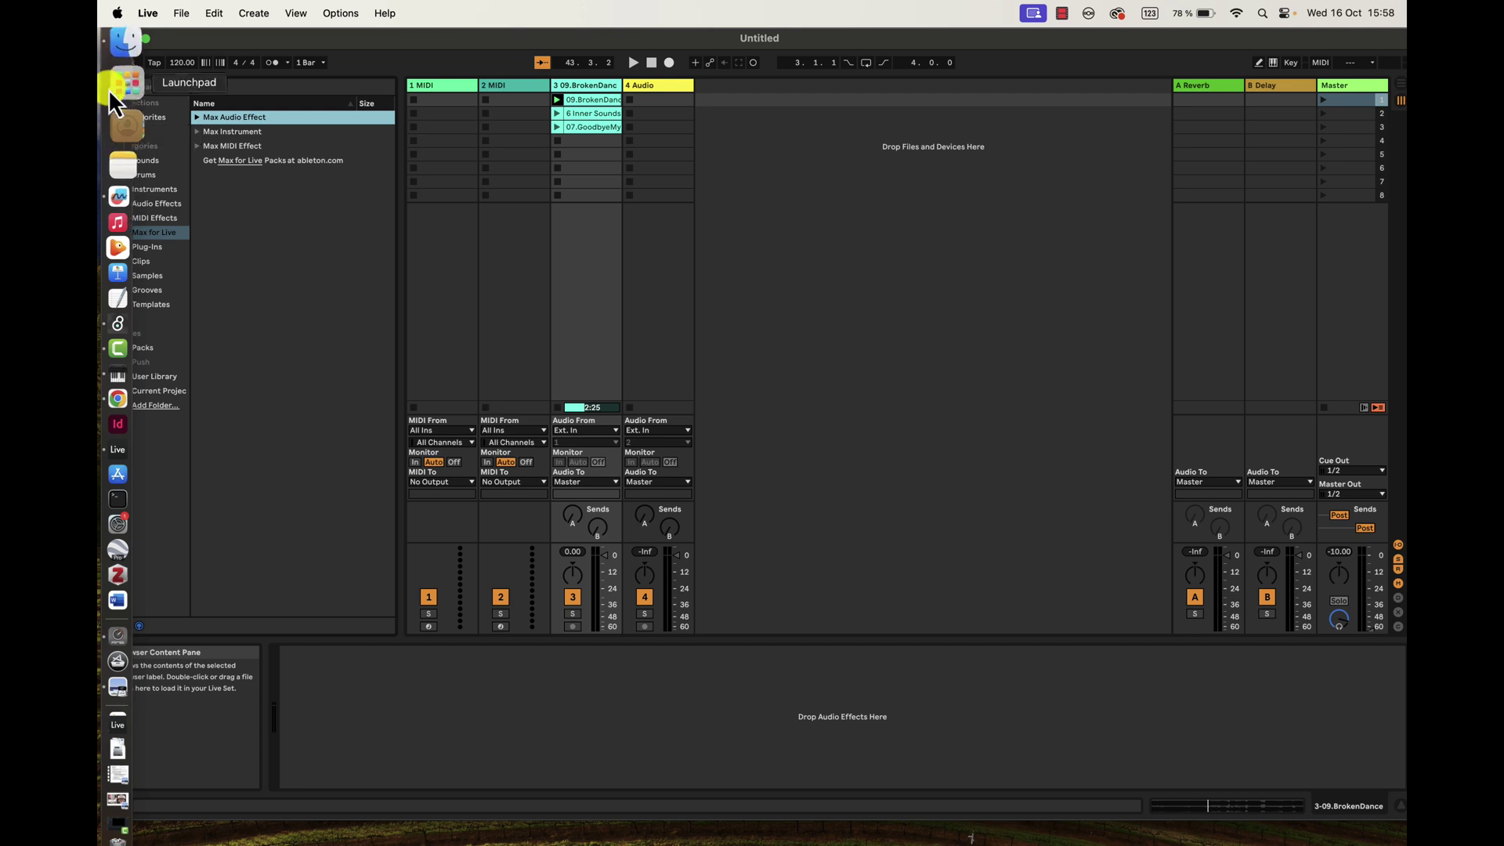
click(119, 64)
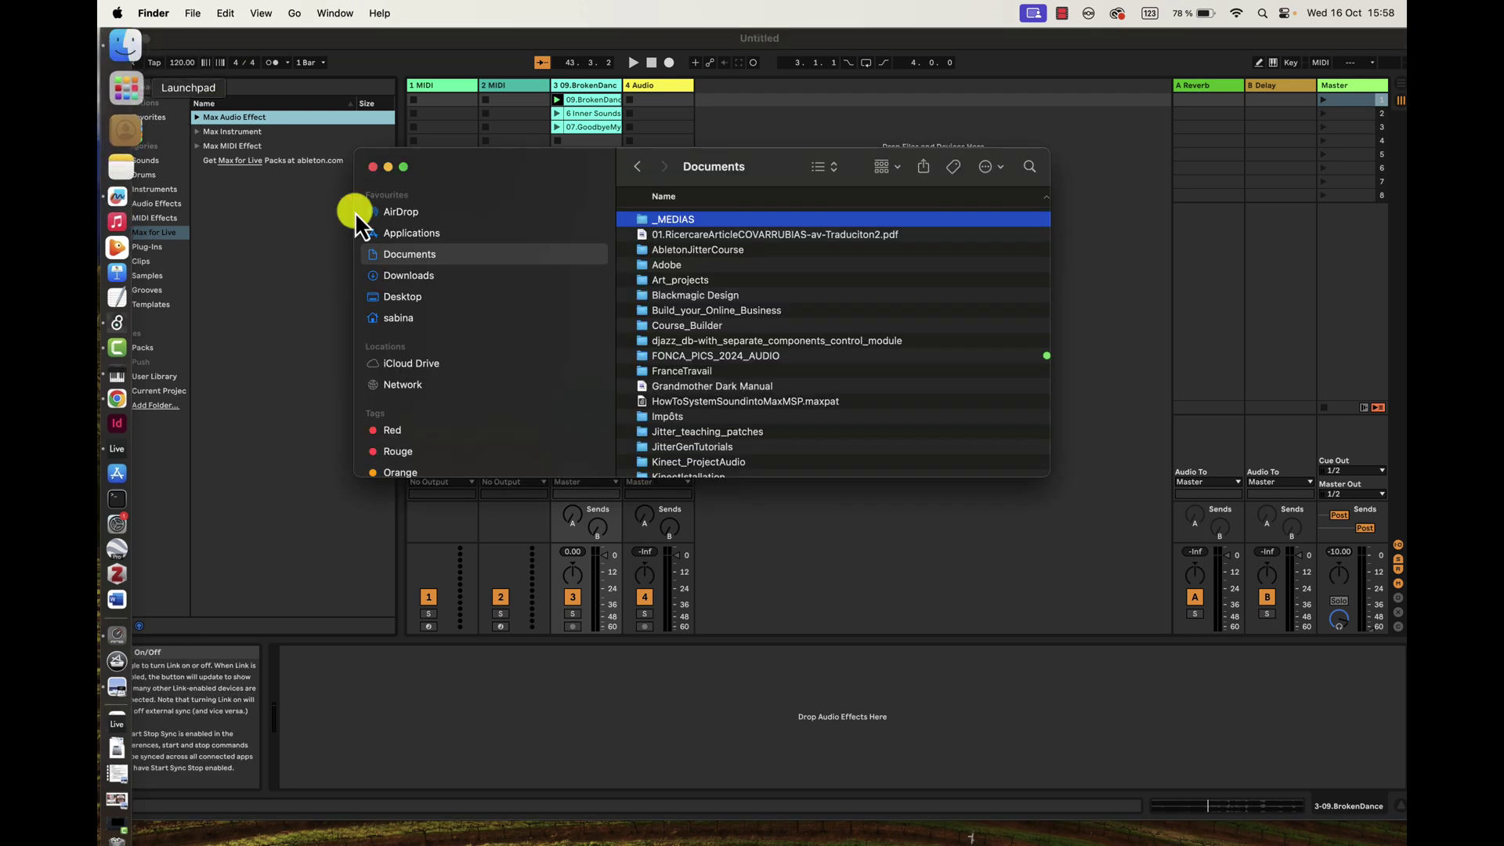
click(404, 318)
drag(490, 164, 372, 131)
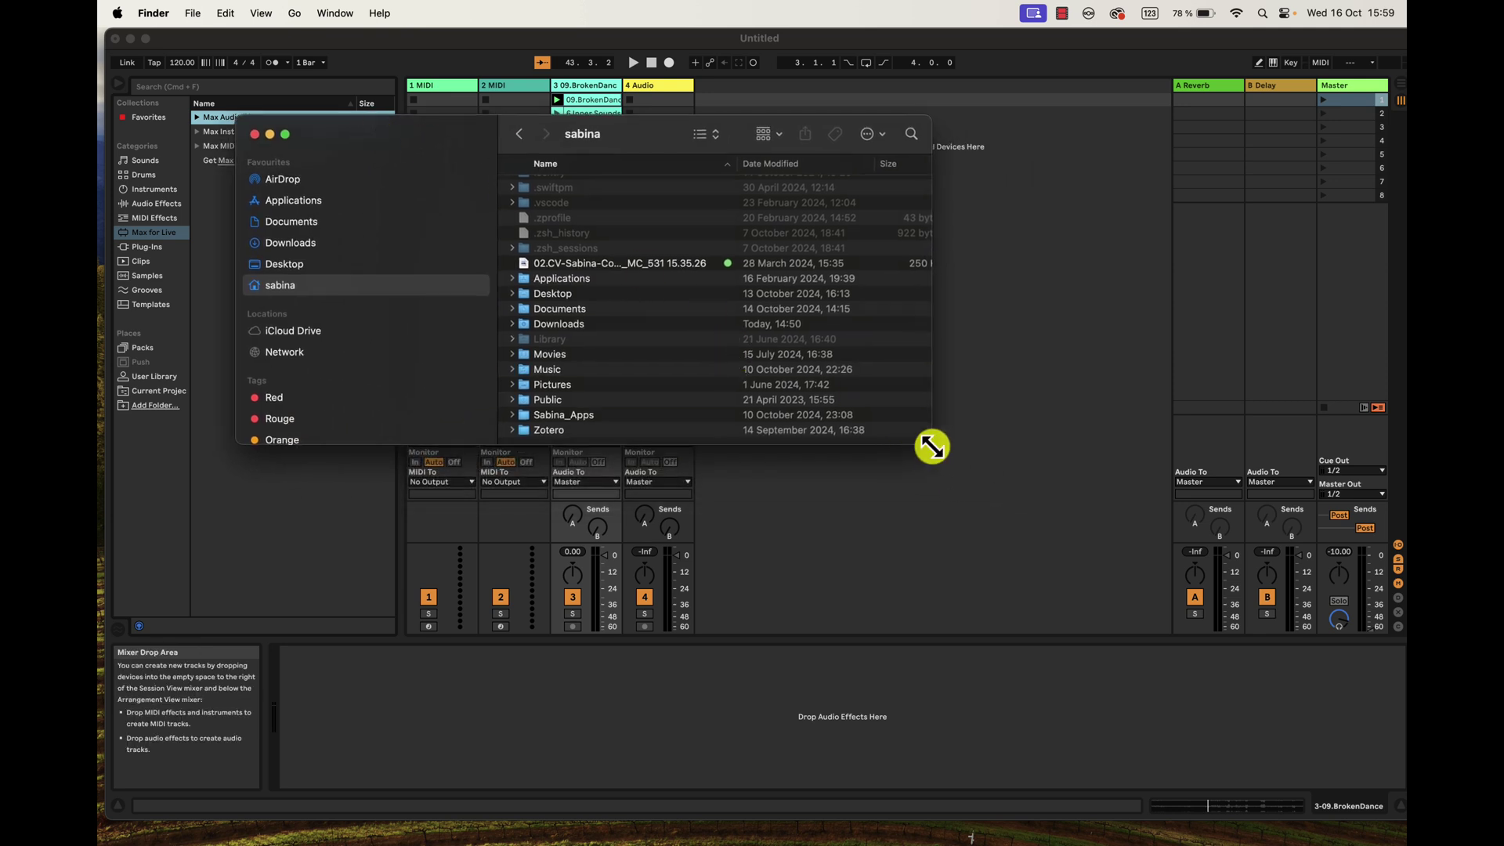
drag(930, 443, 1054, 505)
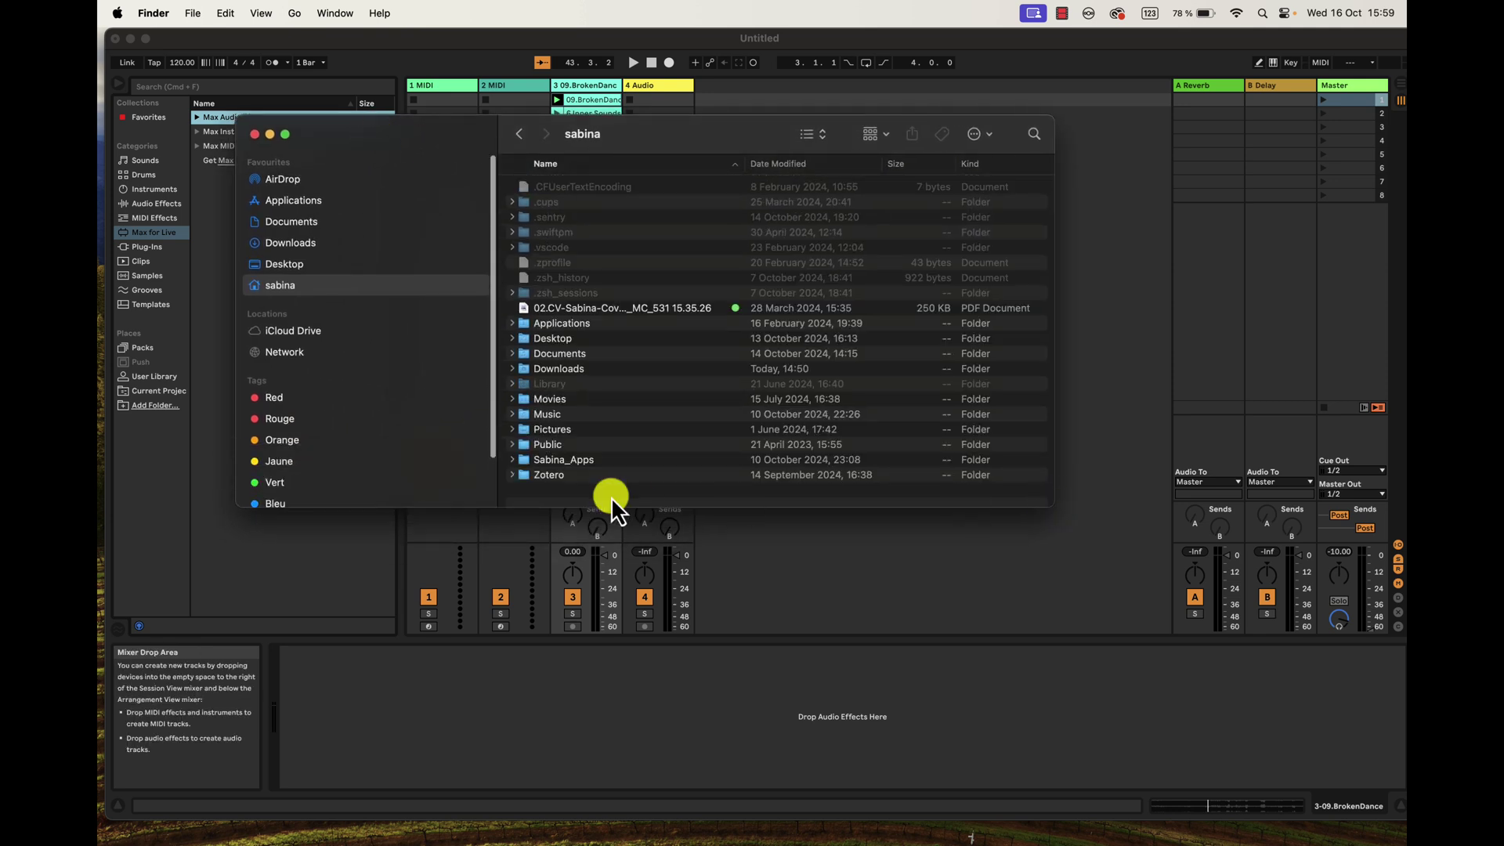
Navigate Music > Ableton > User Library > Presets > Audio Effects > Max Audio Effect.
click(548, 414)
double_click(551, 414)
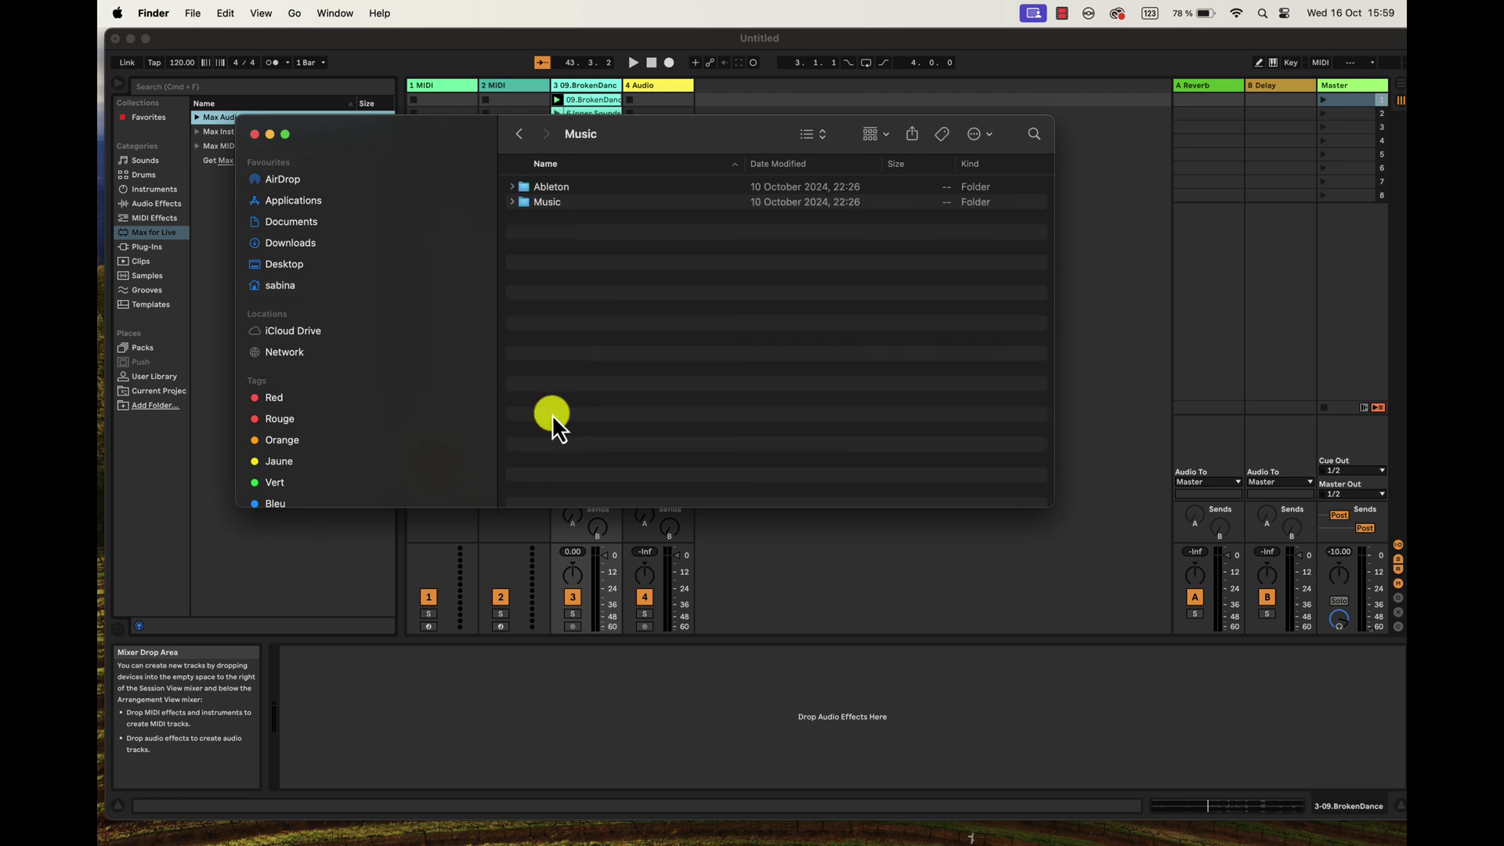
double_click(551, 188)
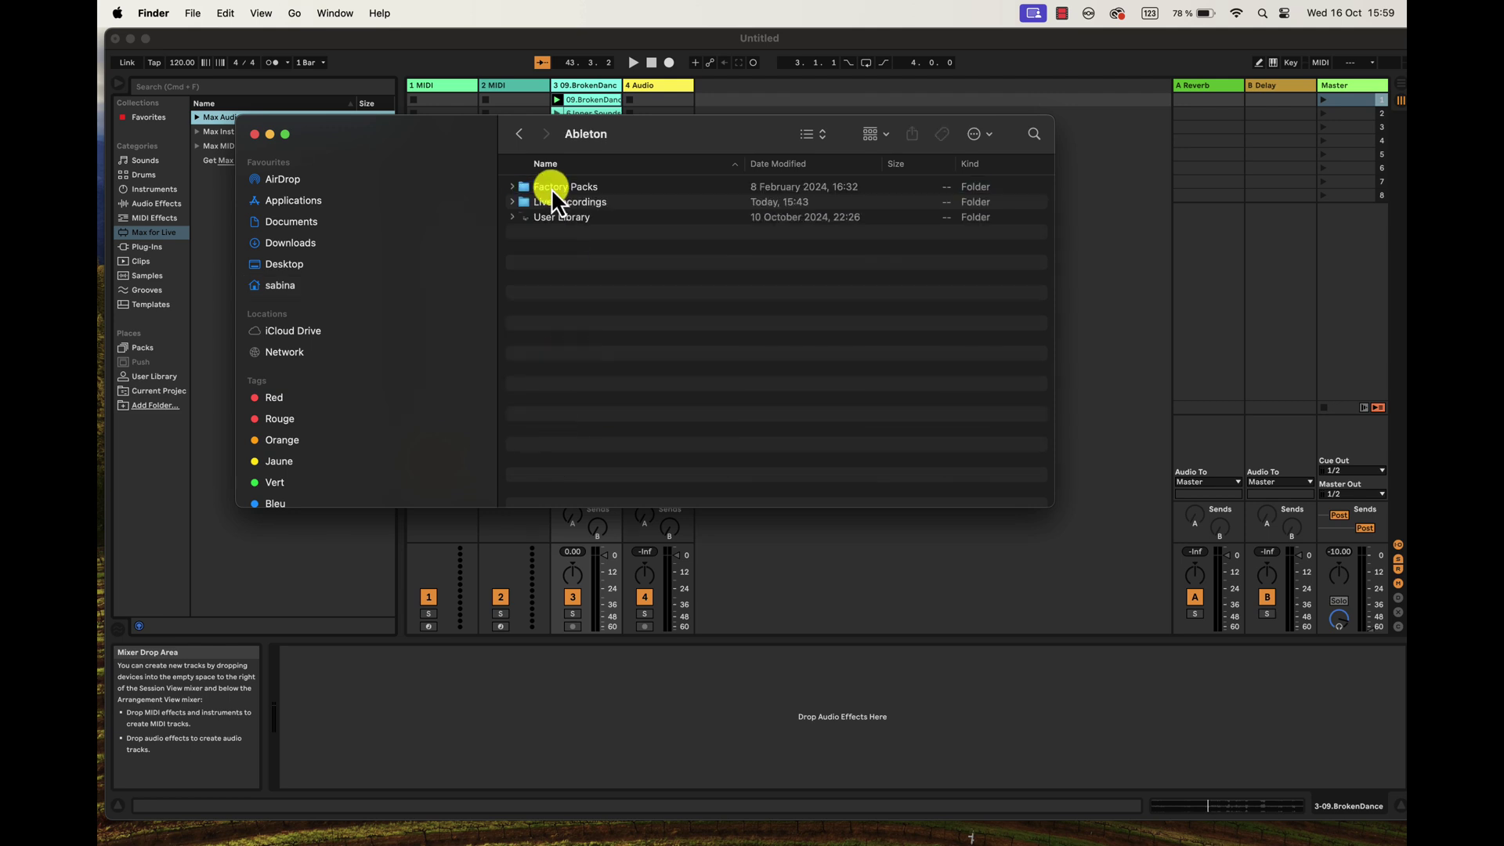
double_click(557, 220)
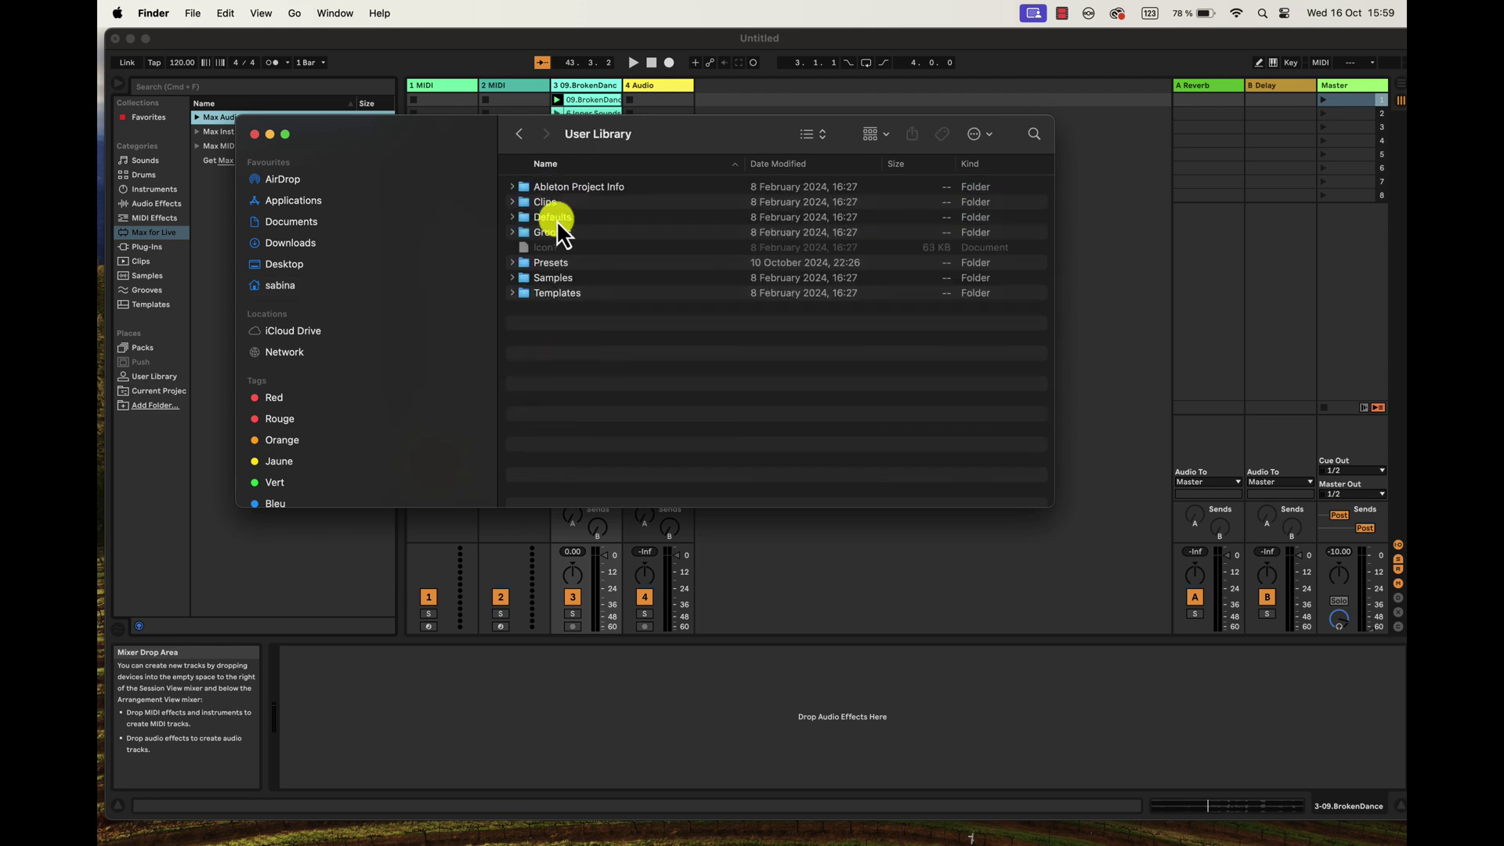
double_click(551, 264)
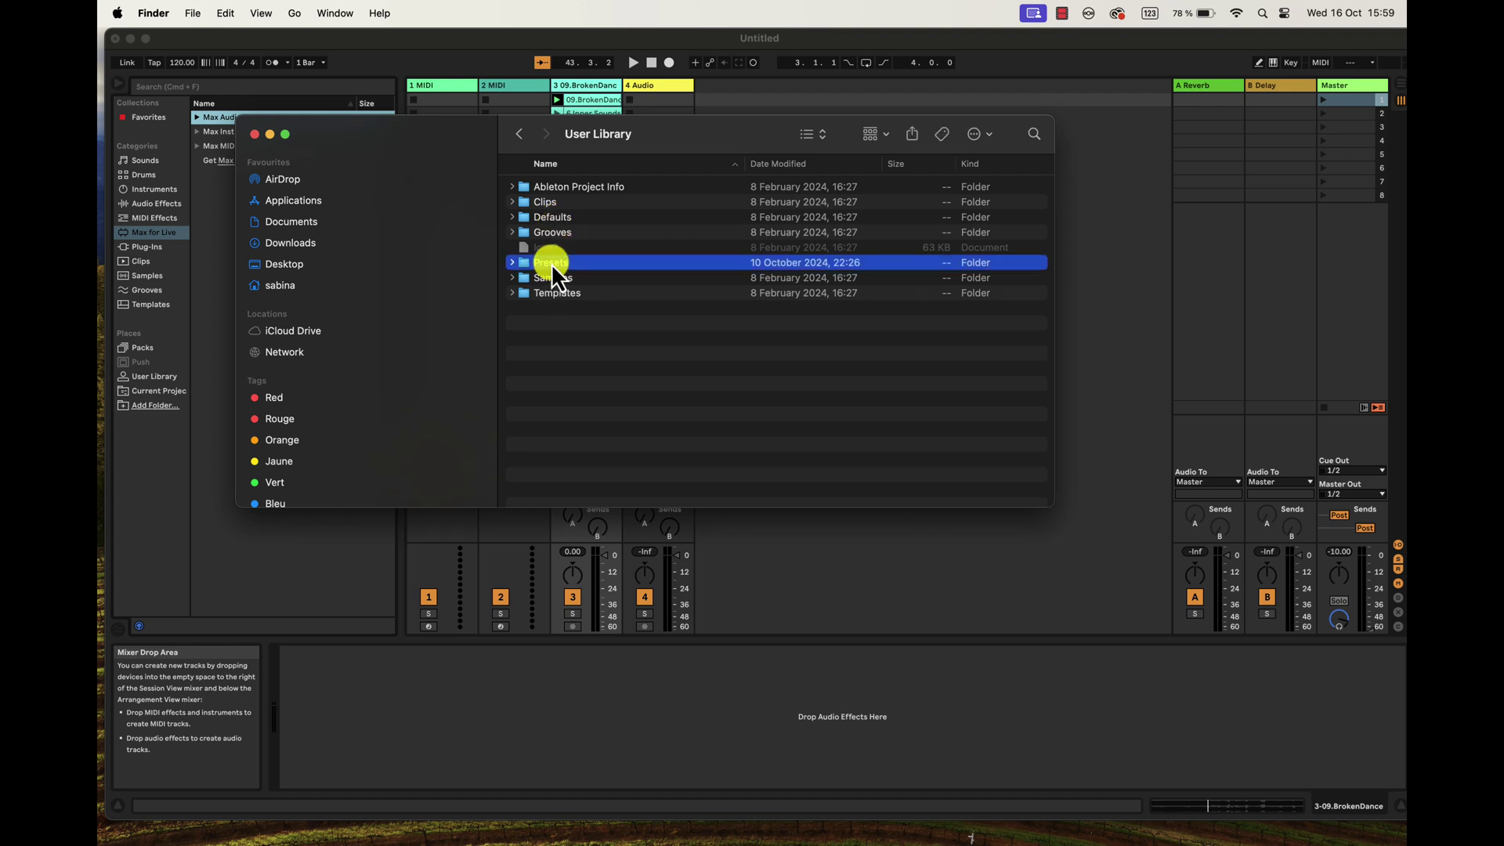
double_click(554, 185)
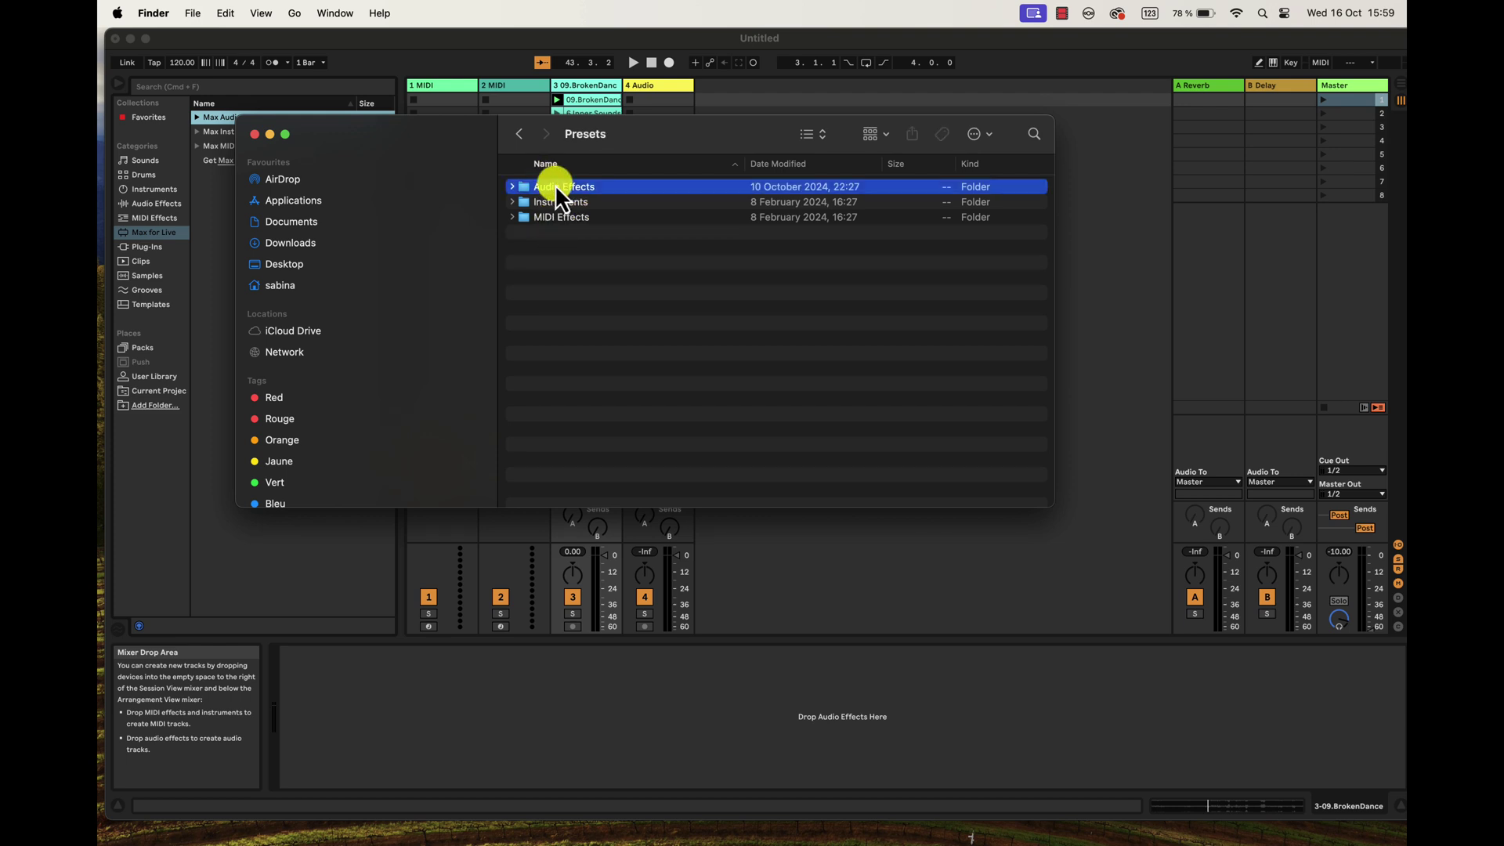
scroll(555, 184, down, 5)
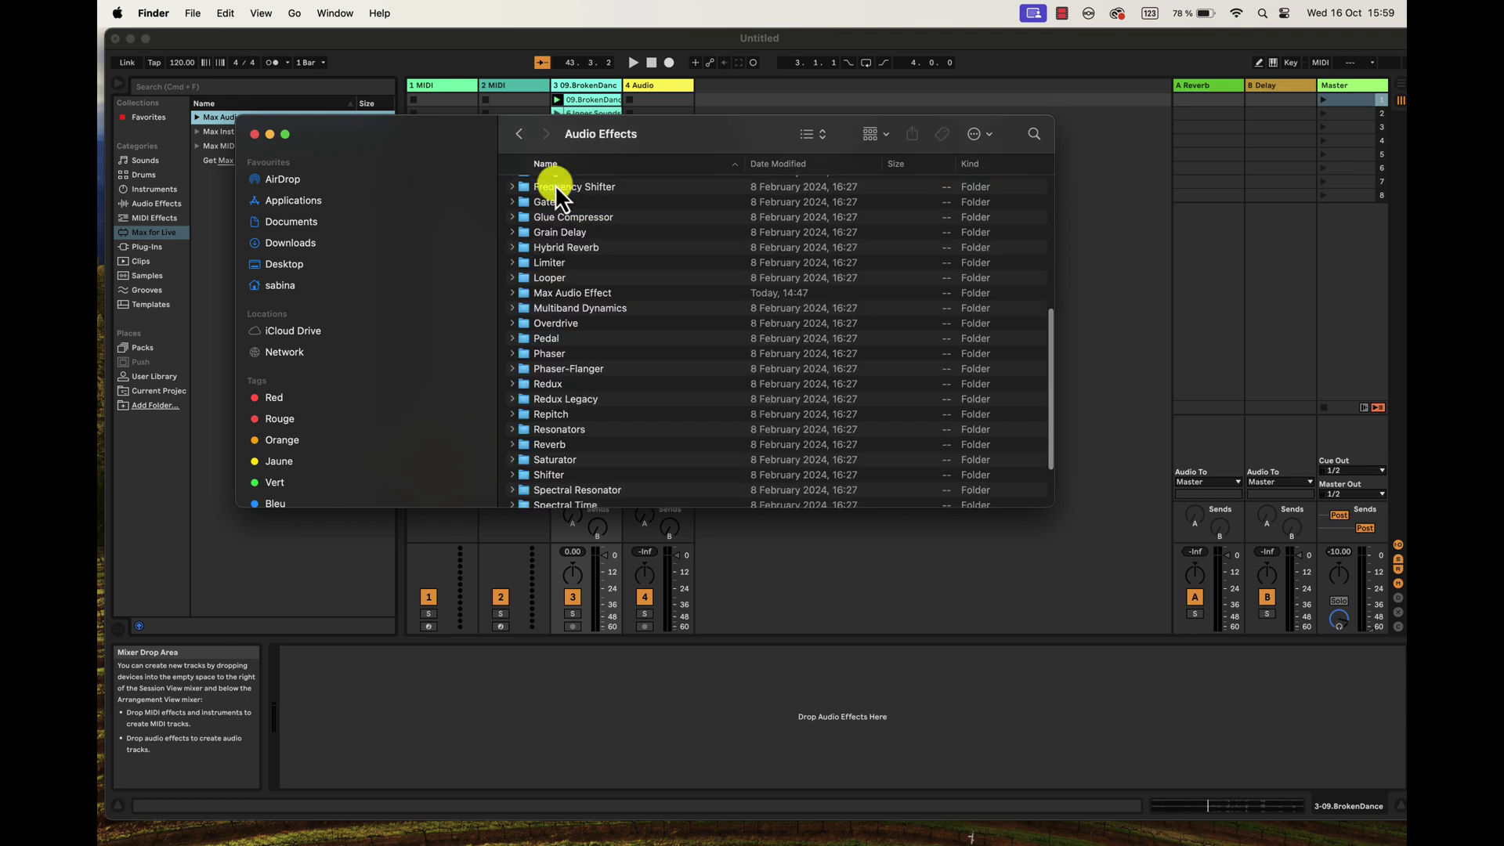
double_click(571, 292)
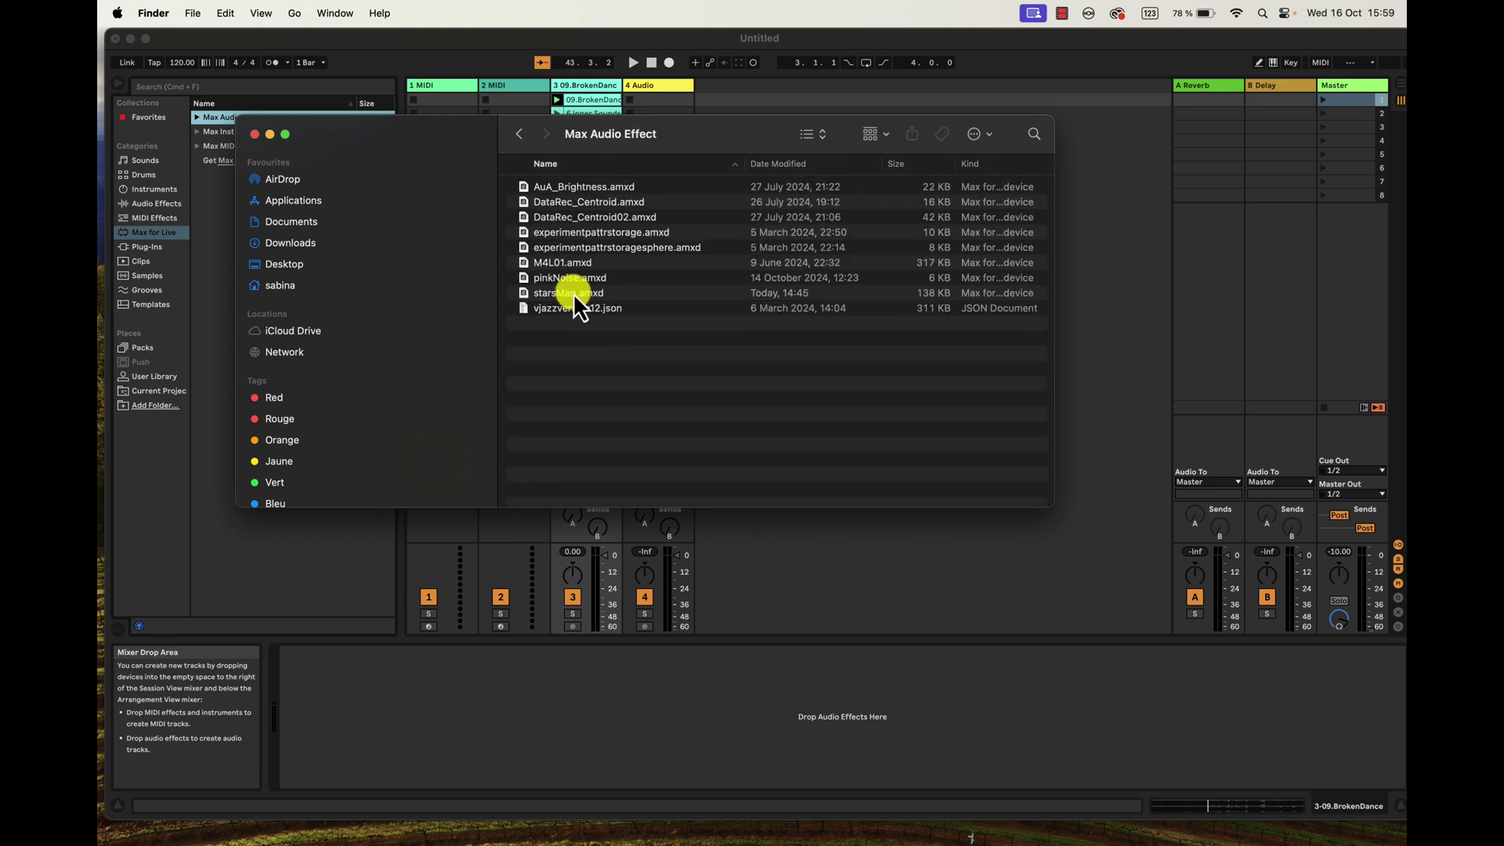
Select starsMap.amxd in Finder, then close the Finder window.
click(574, 295)
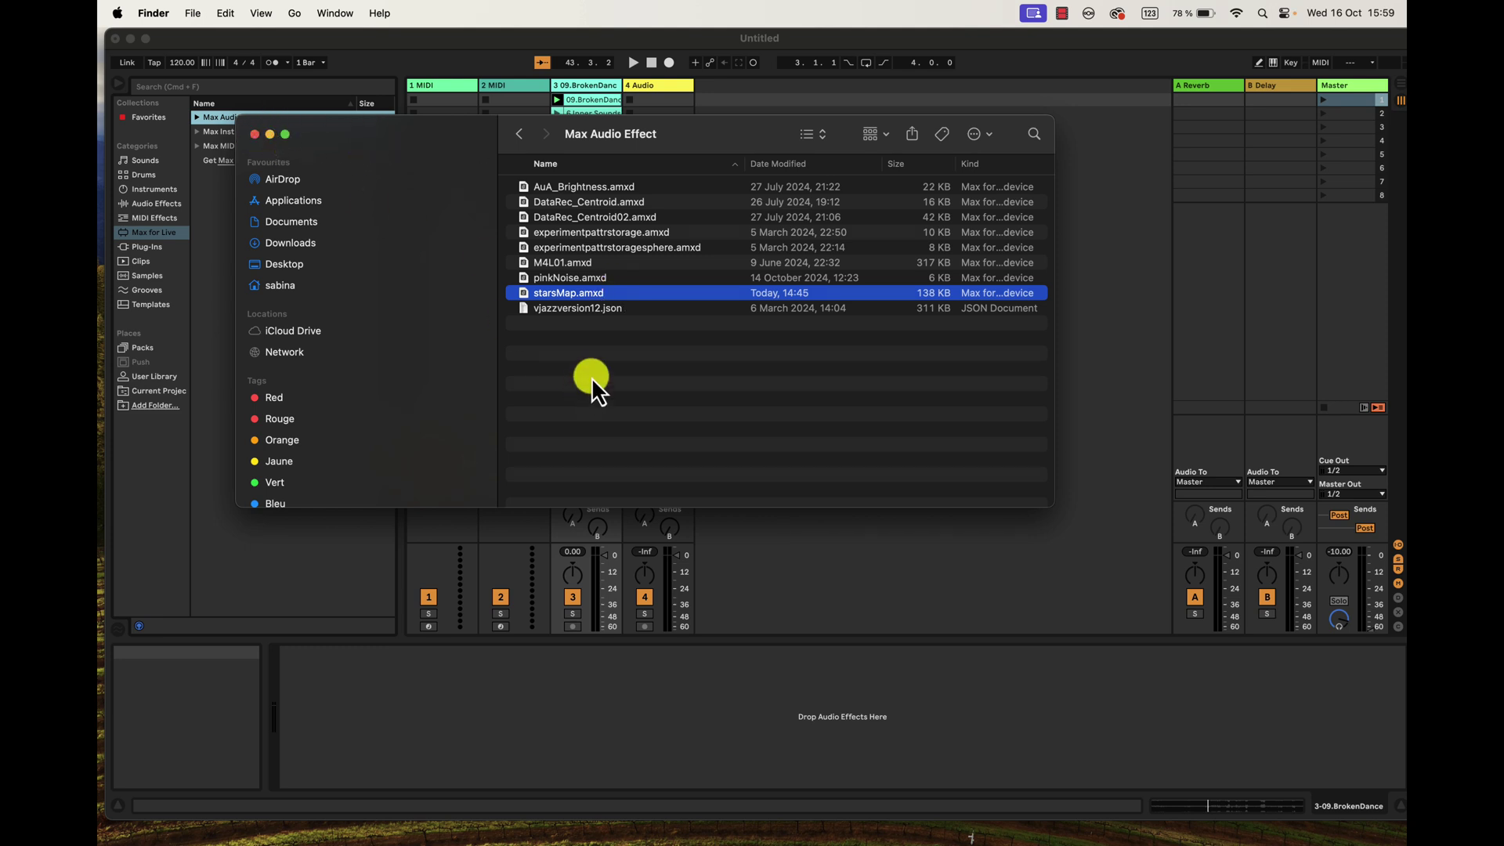
click(253, 137)
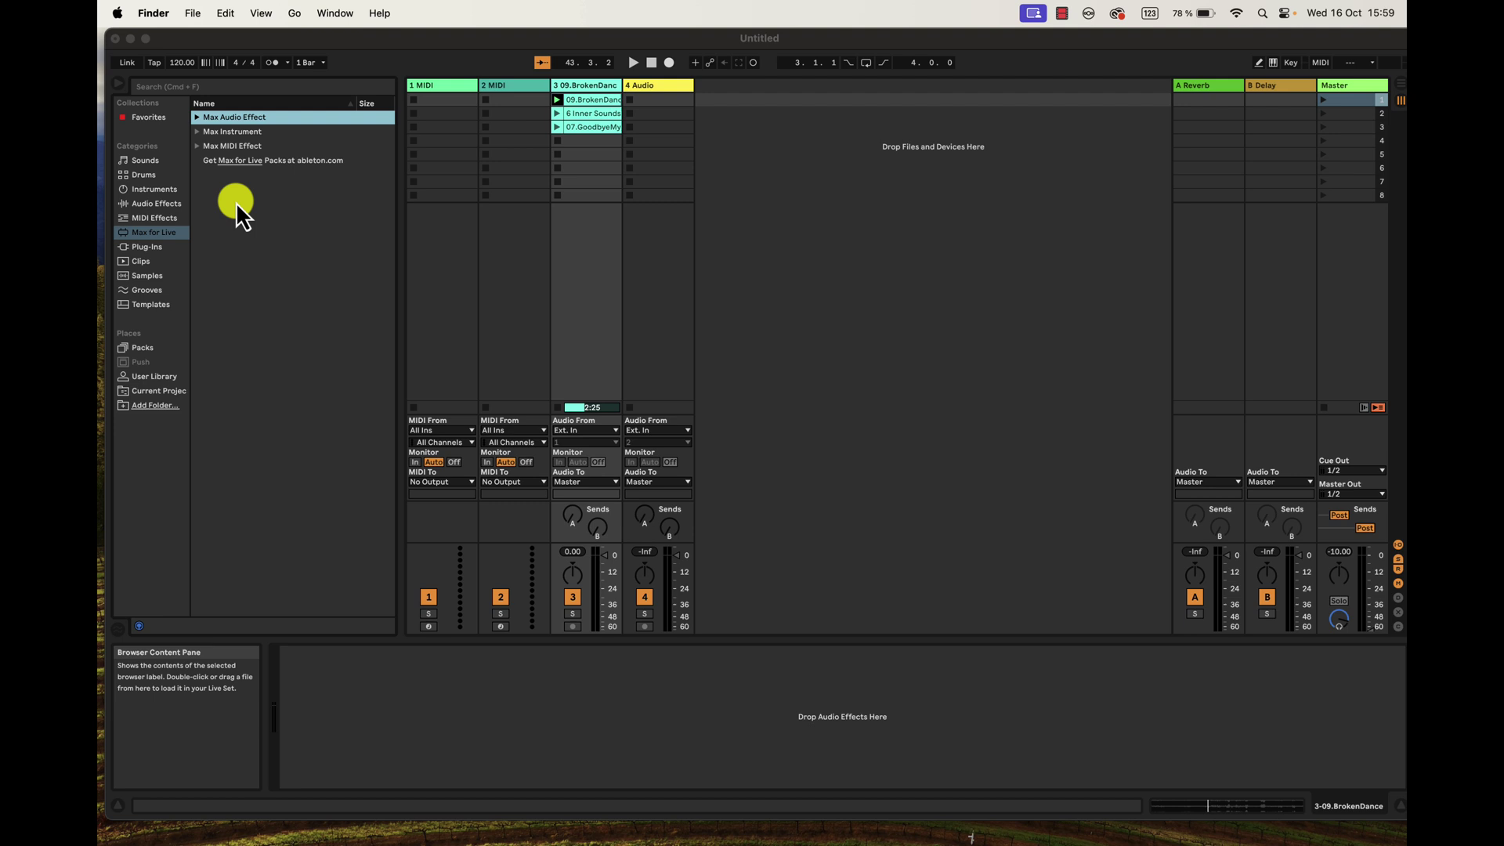
Back in Live, expand Max Audio Effect, select starsMap, and focus the browser search field.
click(152, 234)
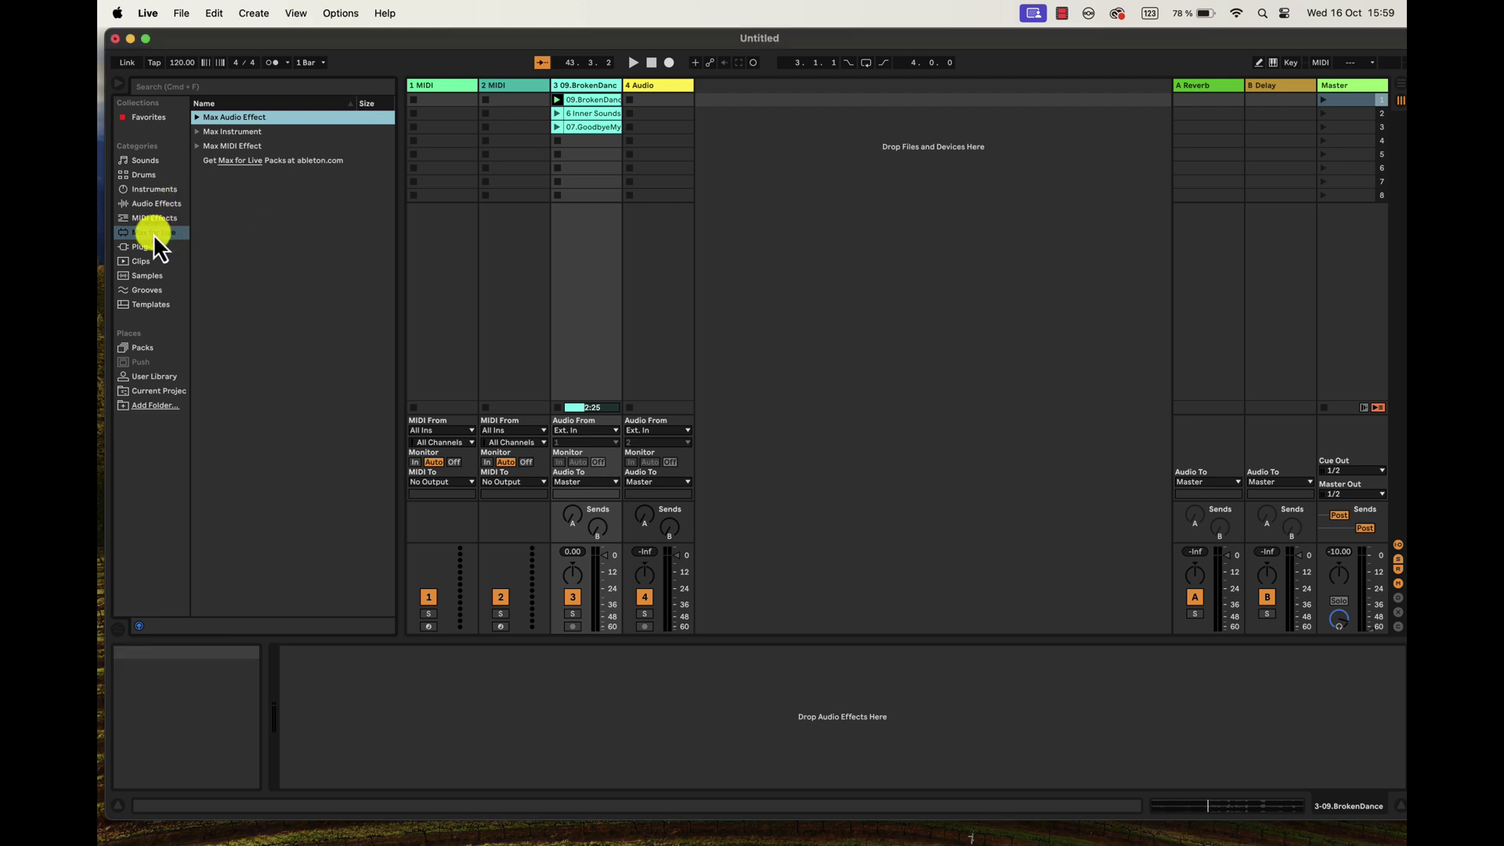
click(195, 116)
scroll(321, 467, down, 10)
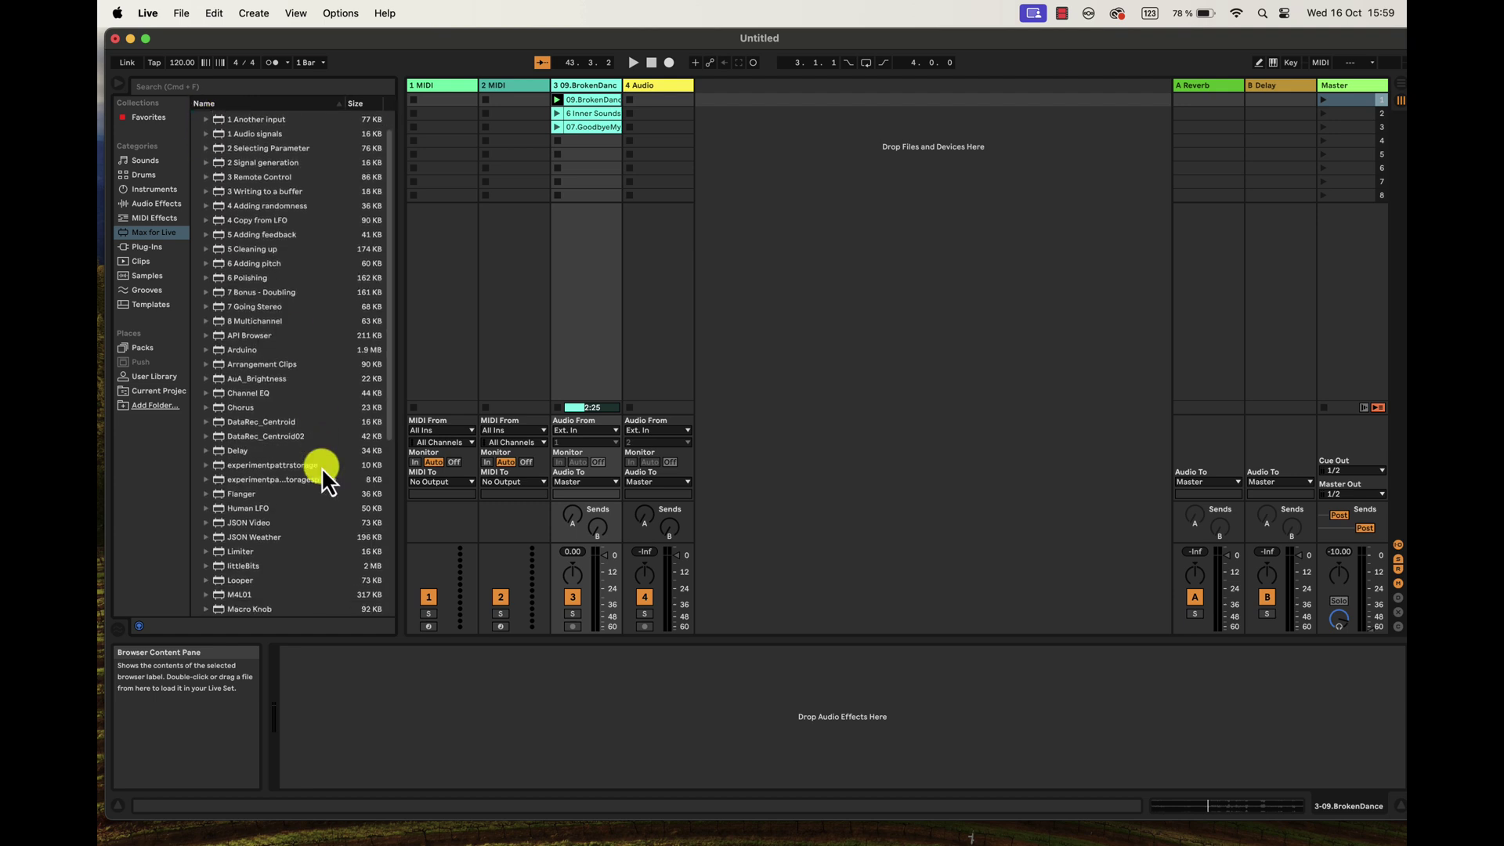
click(256, 552)
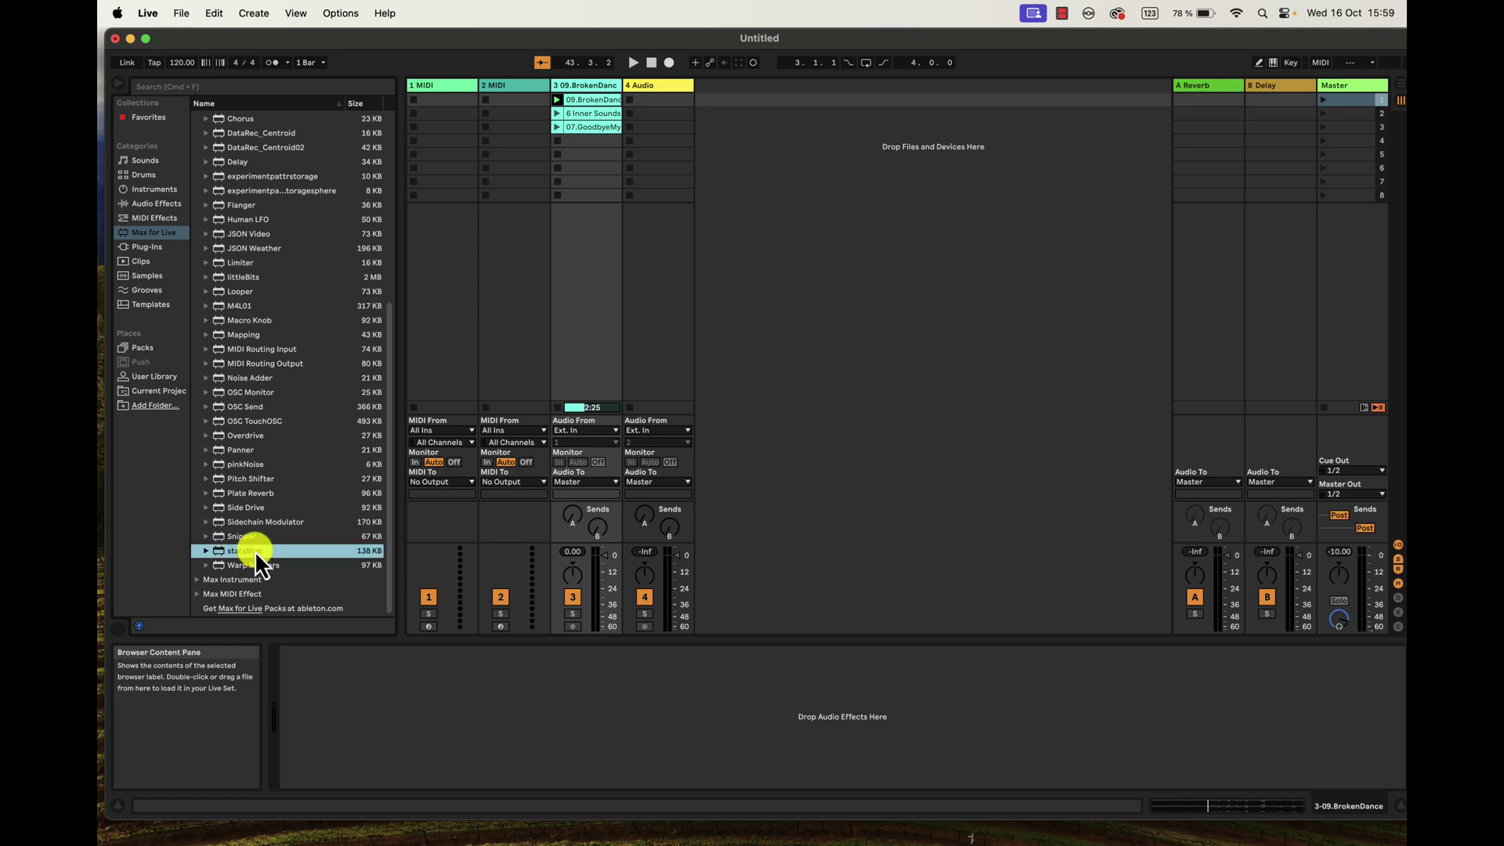
scroll(267, 551, up, 15)
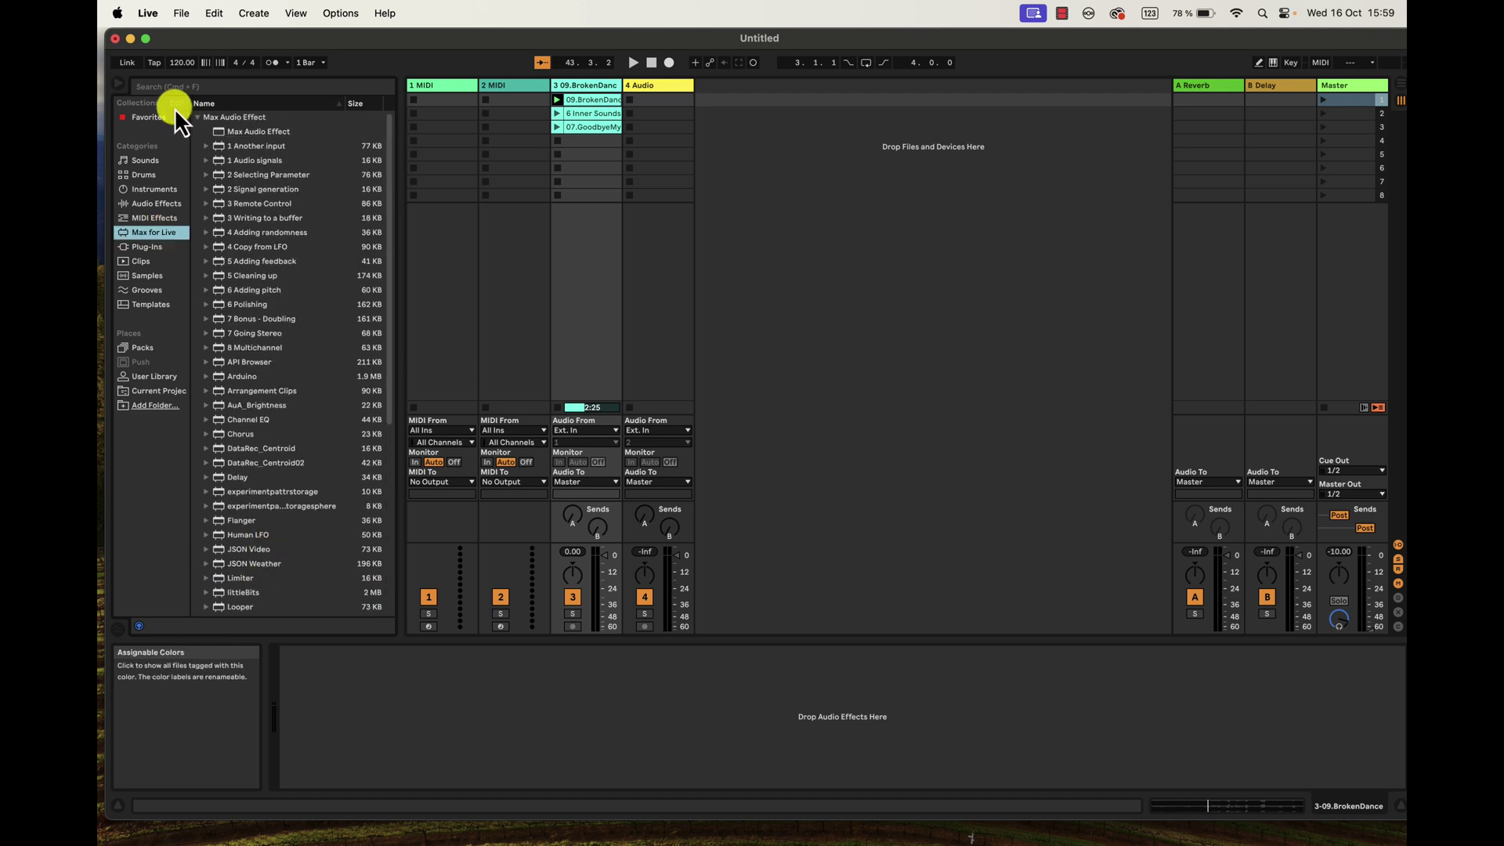
click(161, 86)
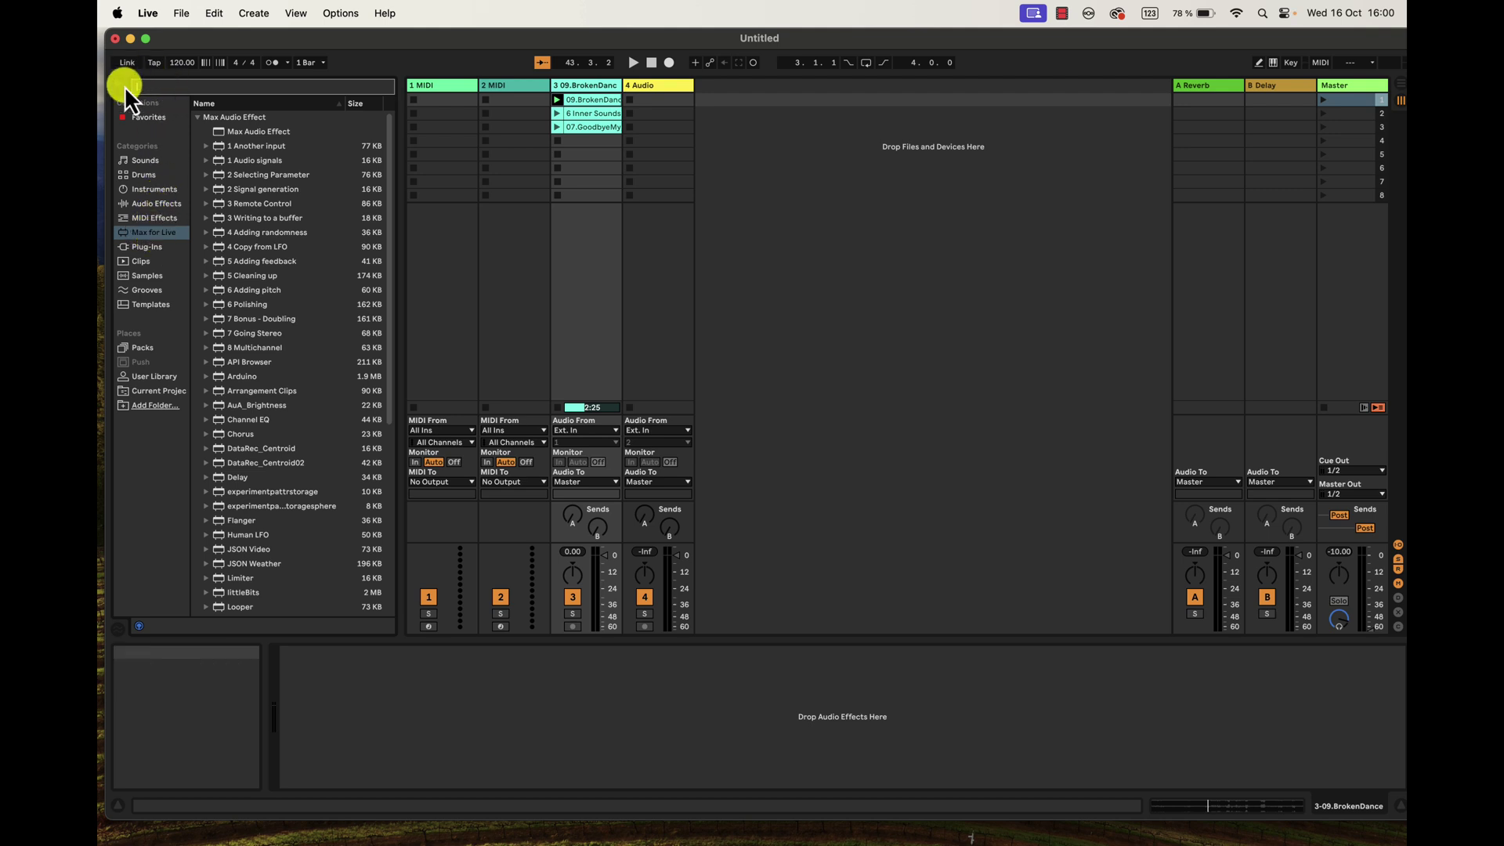
Search the browser for 'stars' and drag starsMap onto the selected Master track.
text(stars)
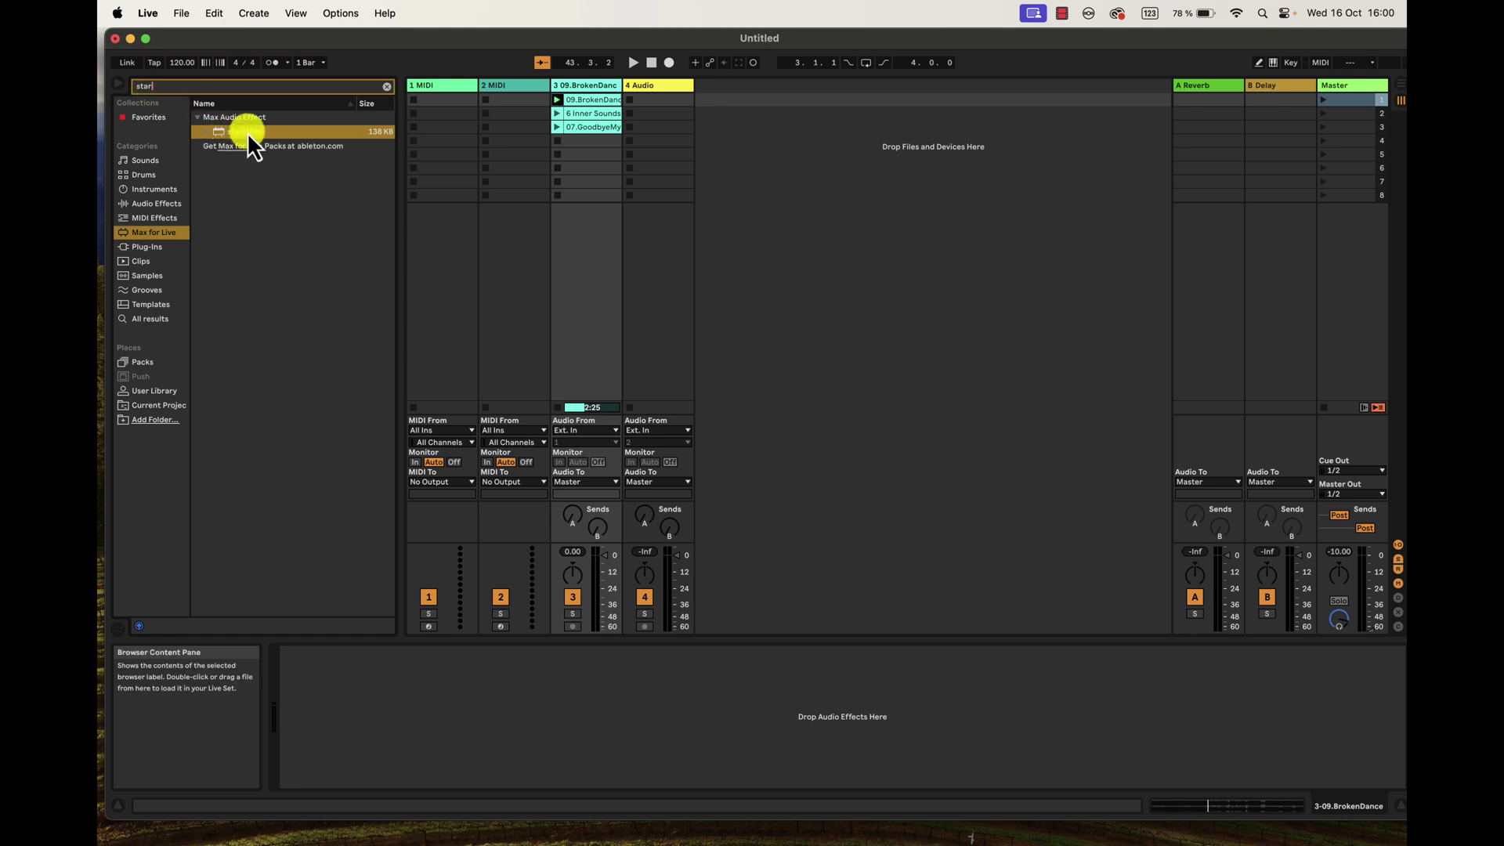
drag(242, 133, 728, 249)
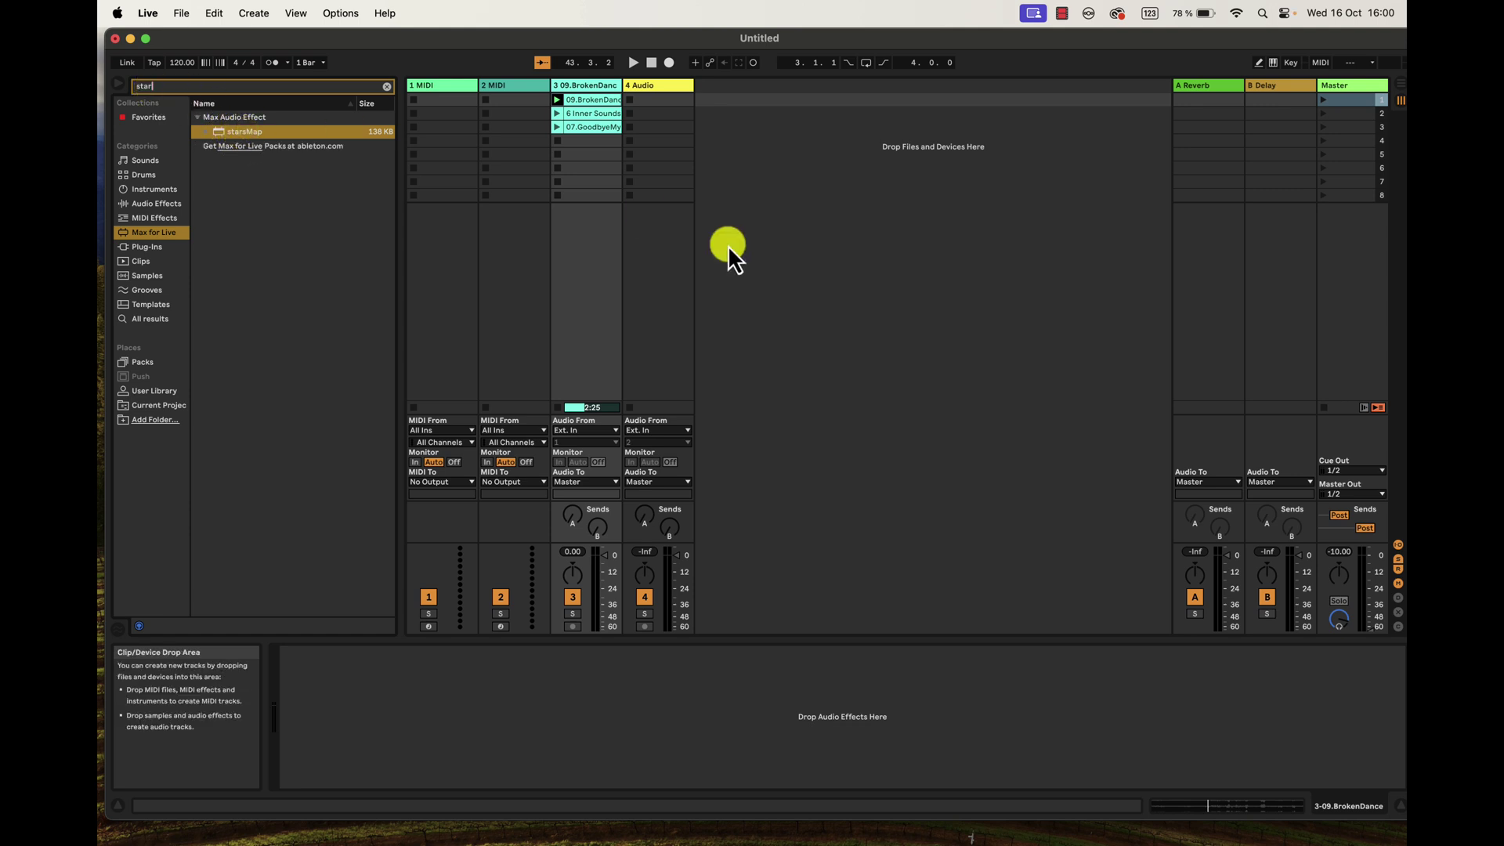
click(1338, 86)
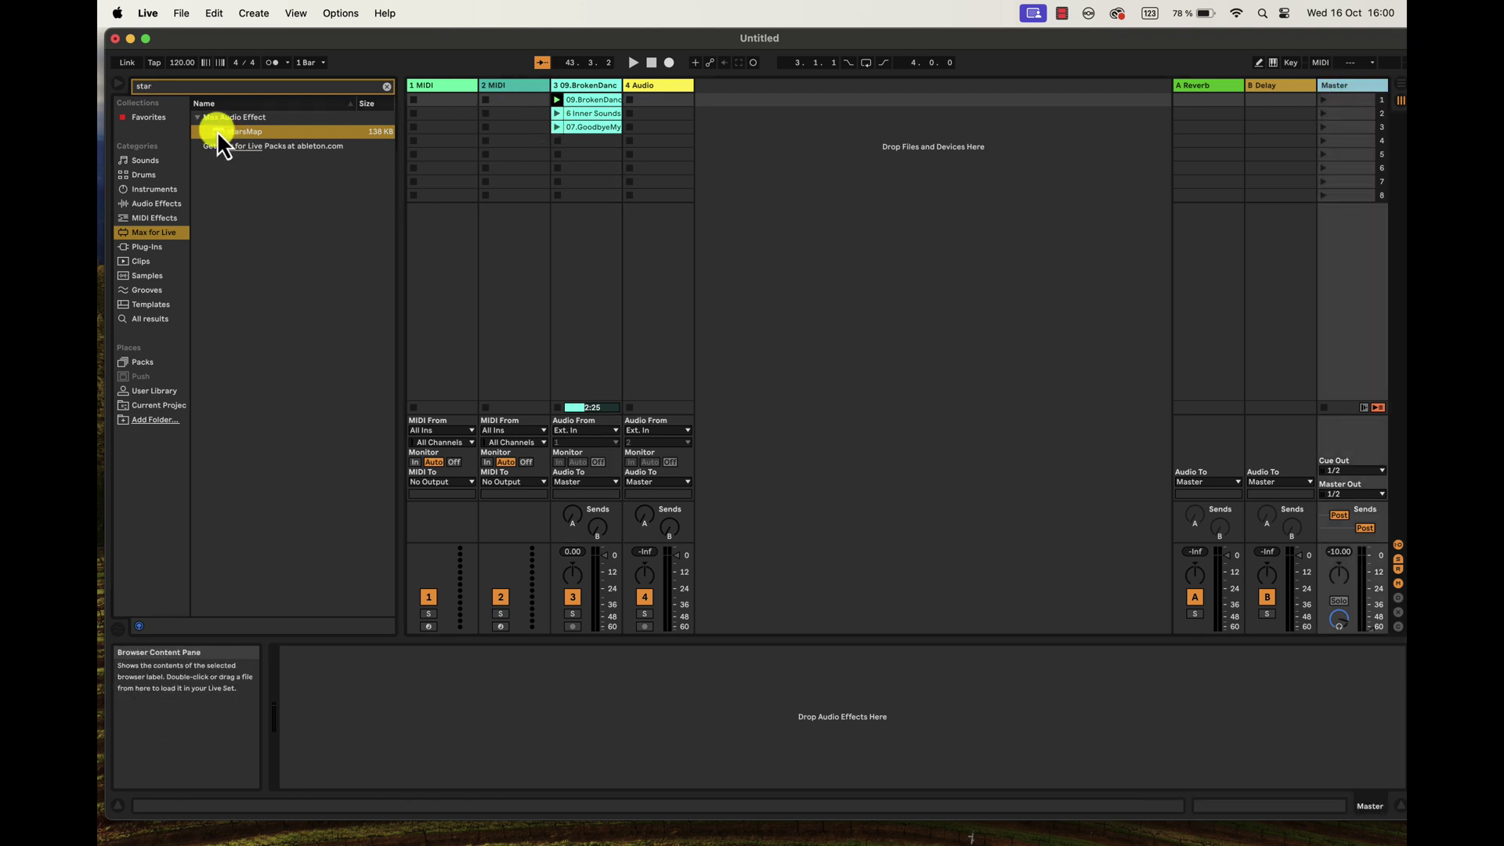
drag(218, 132, 587, 696)
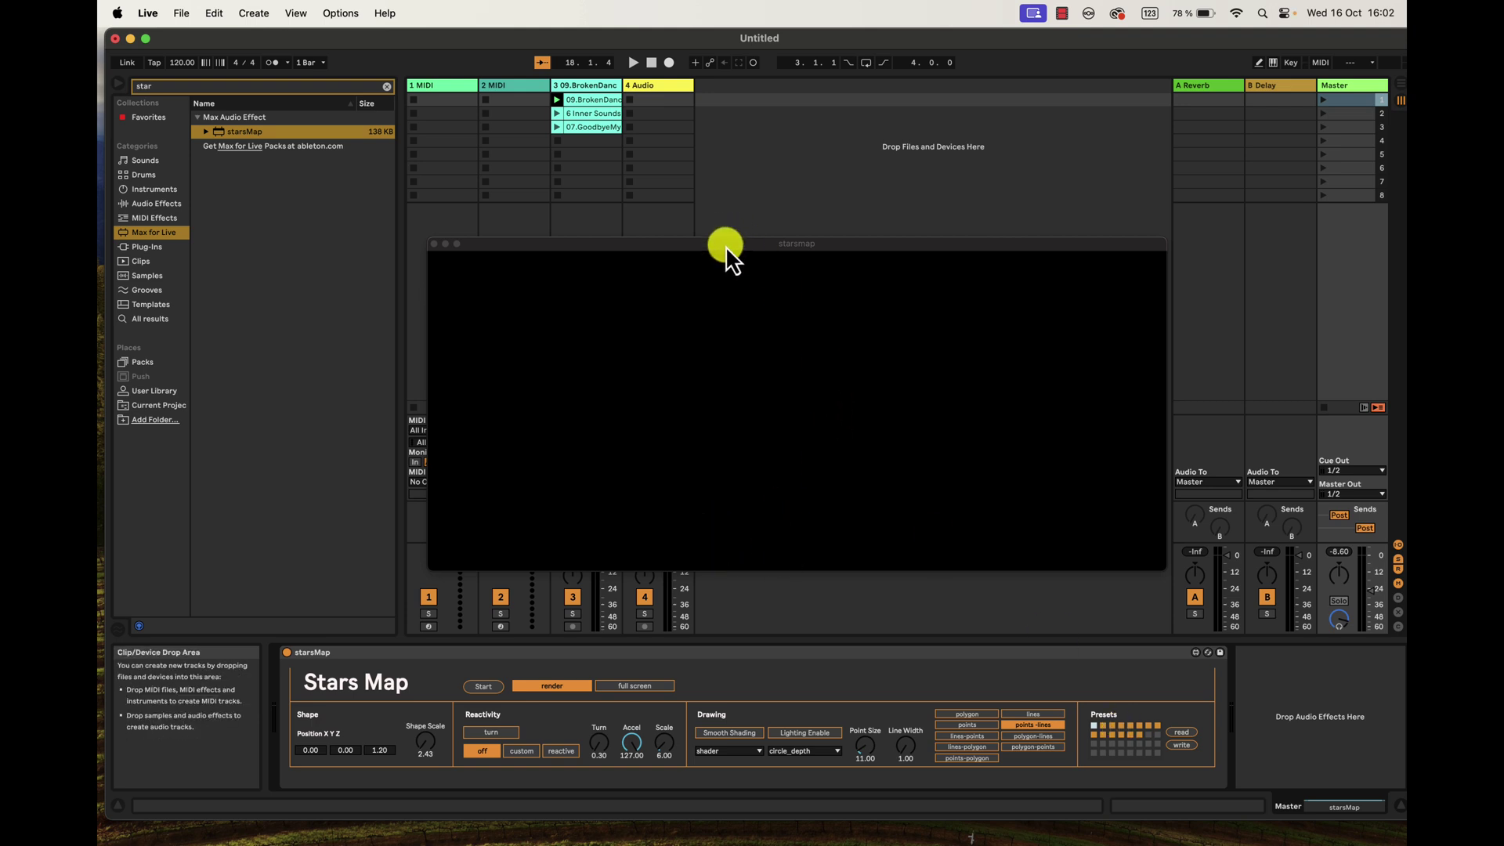
Reposition the starsmap window, launch scene 2, and set the Master volume to -20.1 dB.
drag(722, 244, 692, 221)
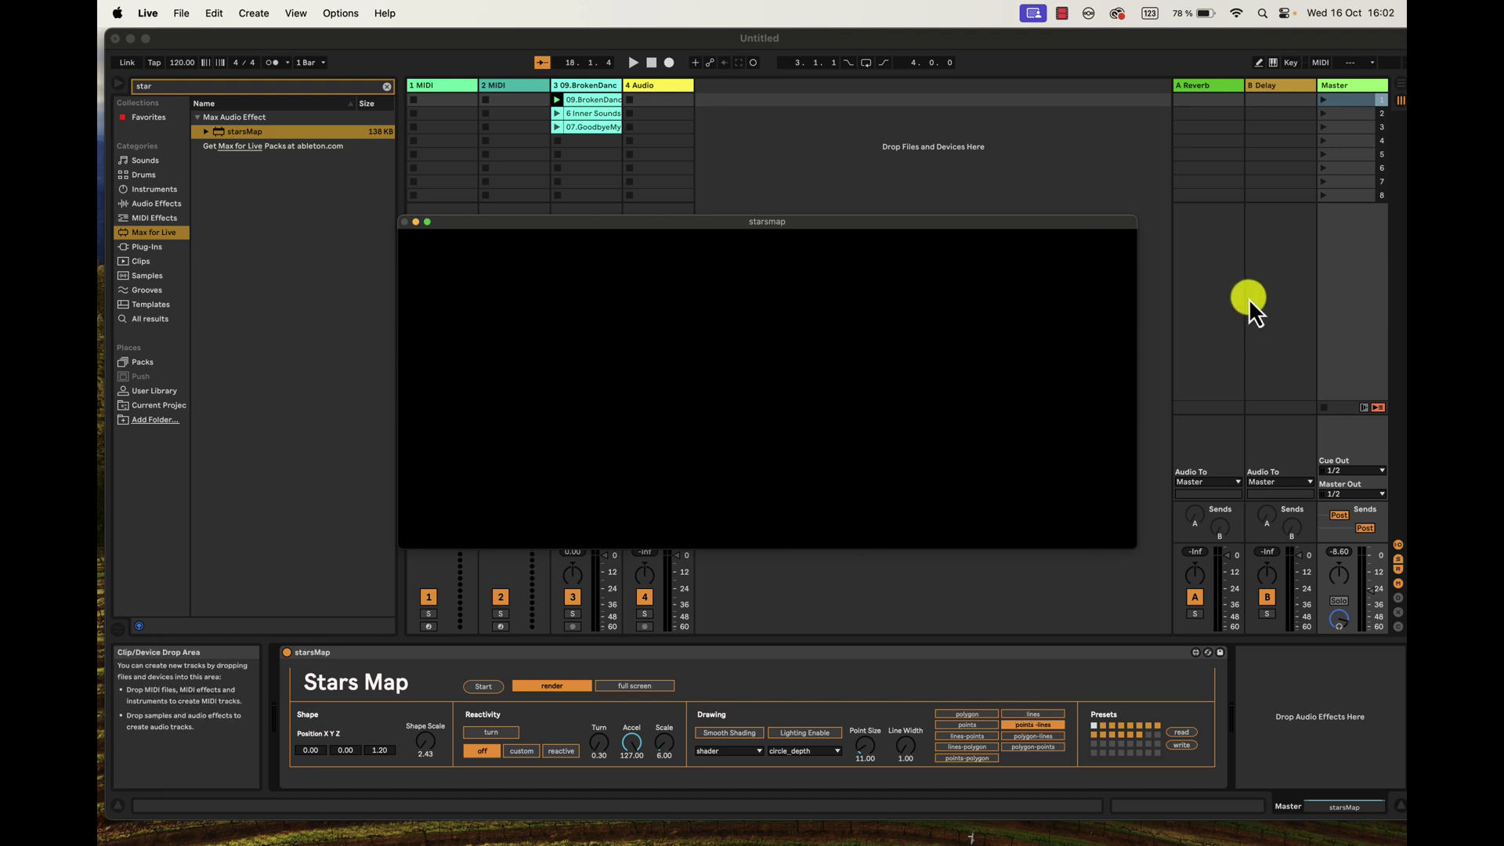
click(1331, 115)
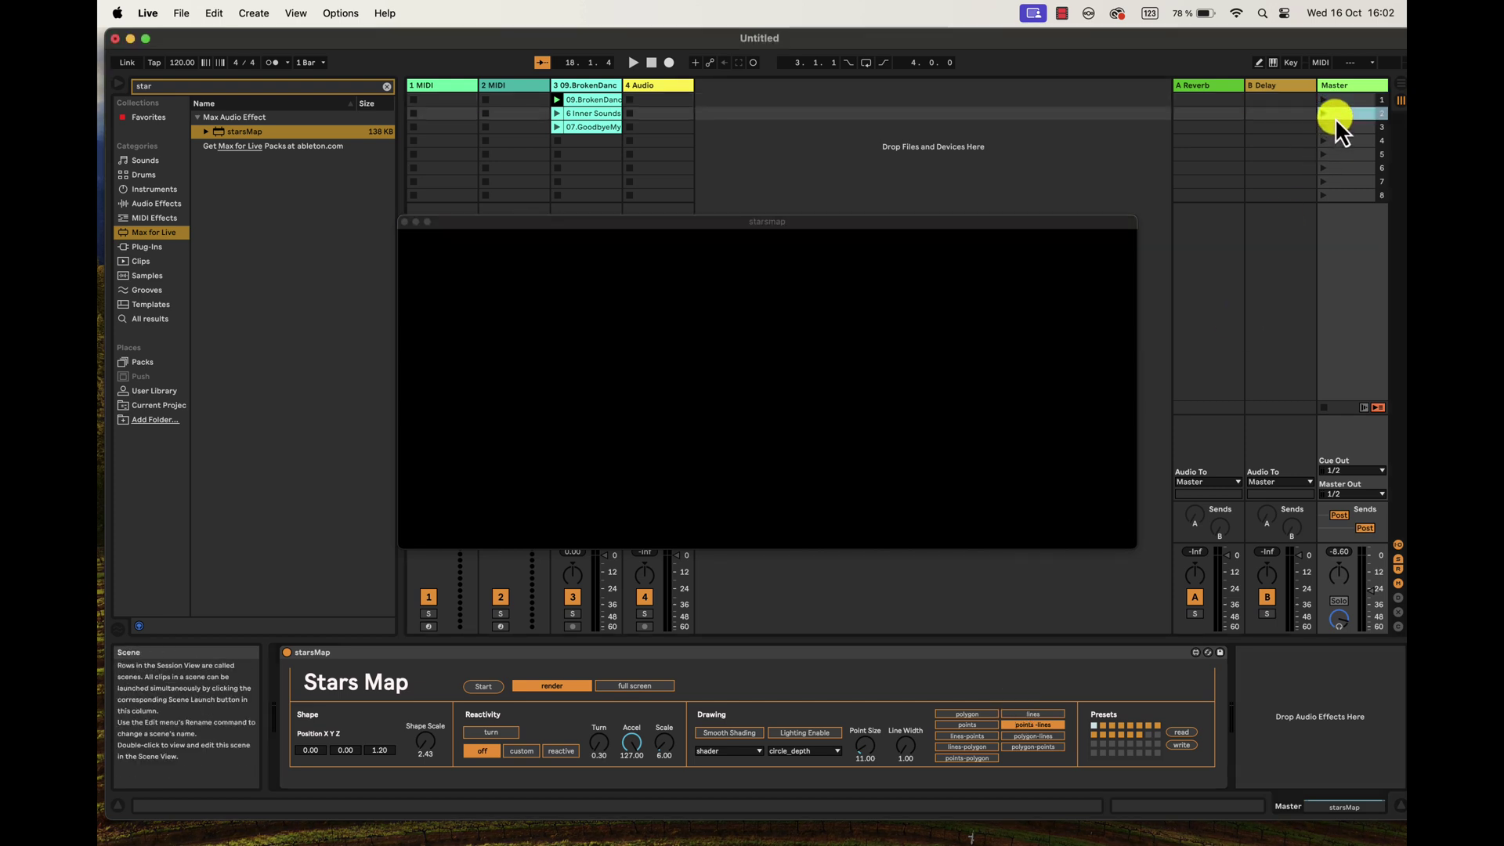
click(1321, 115)
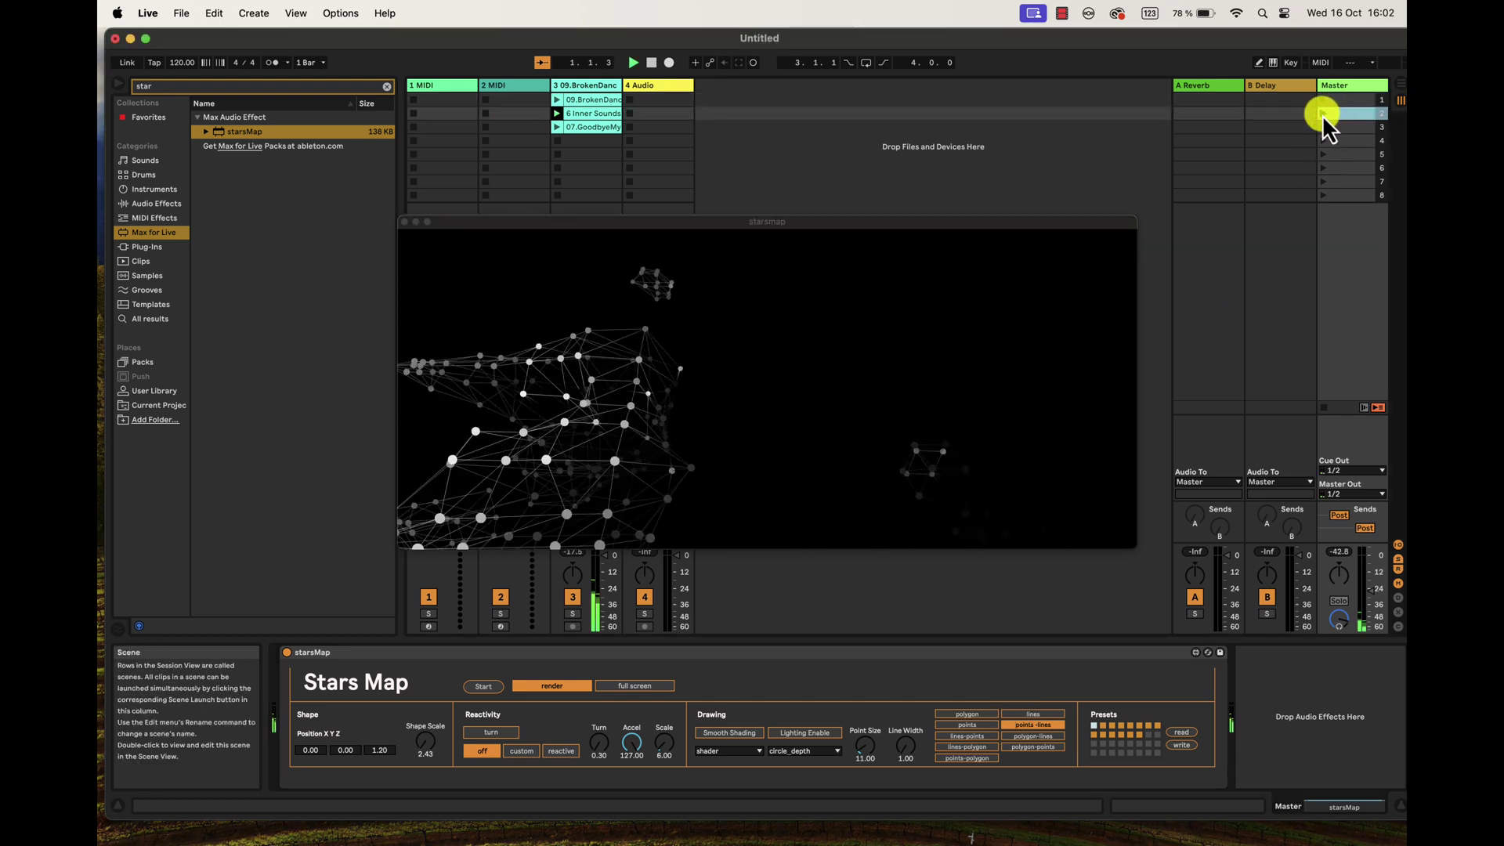
click(1371, 610)
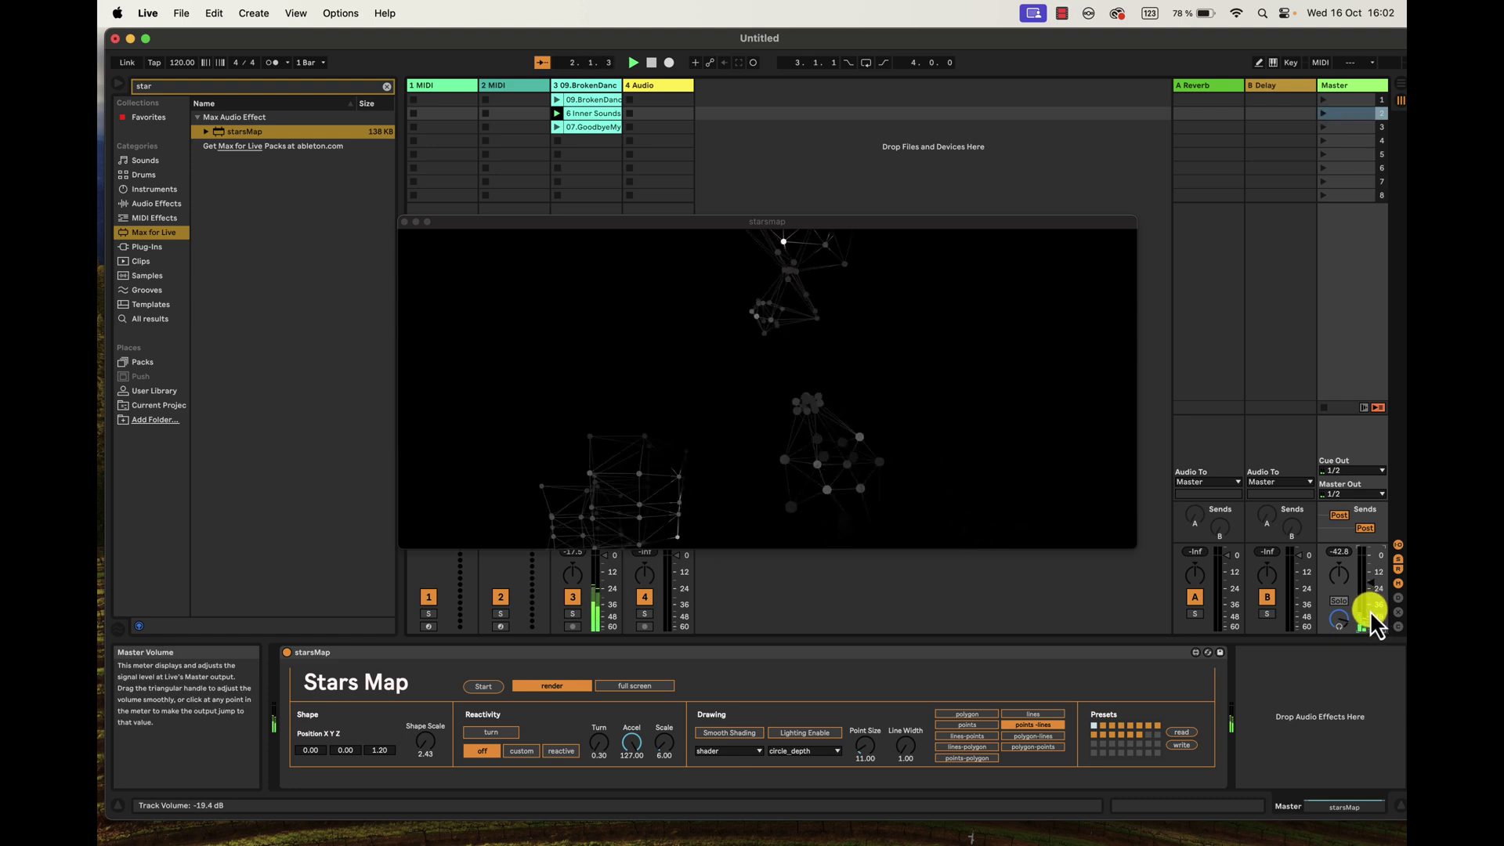
scroll(1369, 610, up, 5)
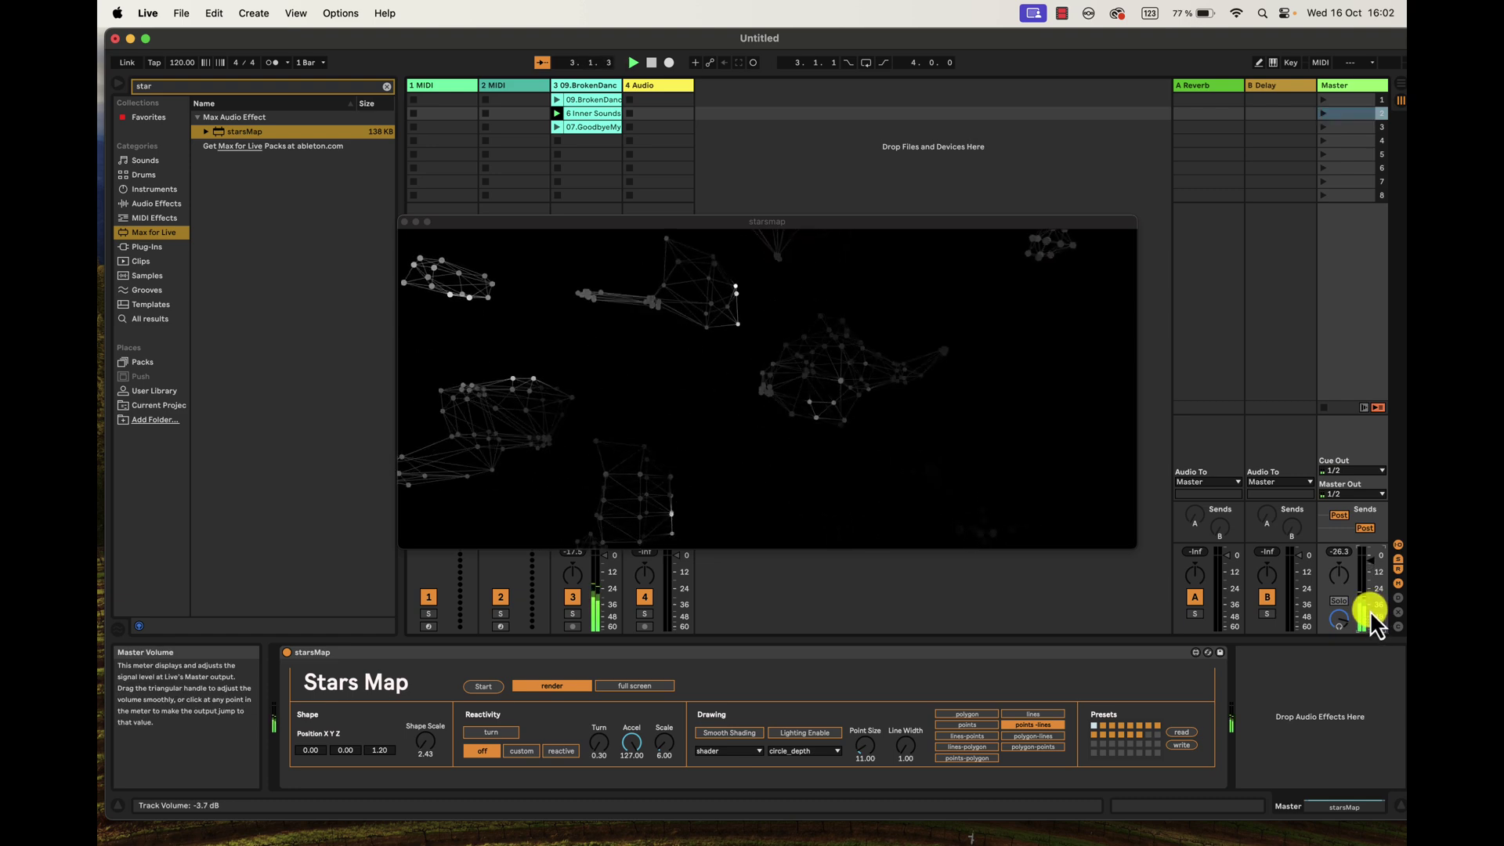
drag(1370, 610, 1370, 562)
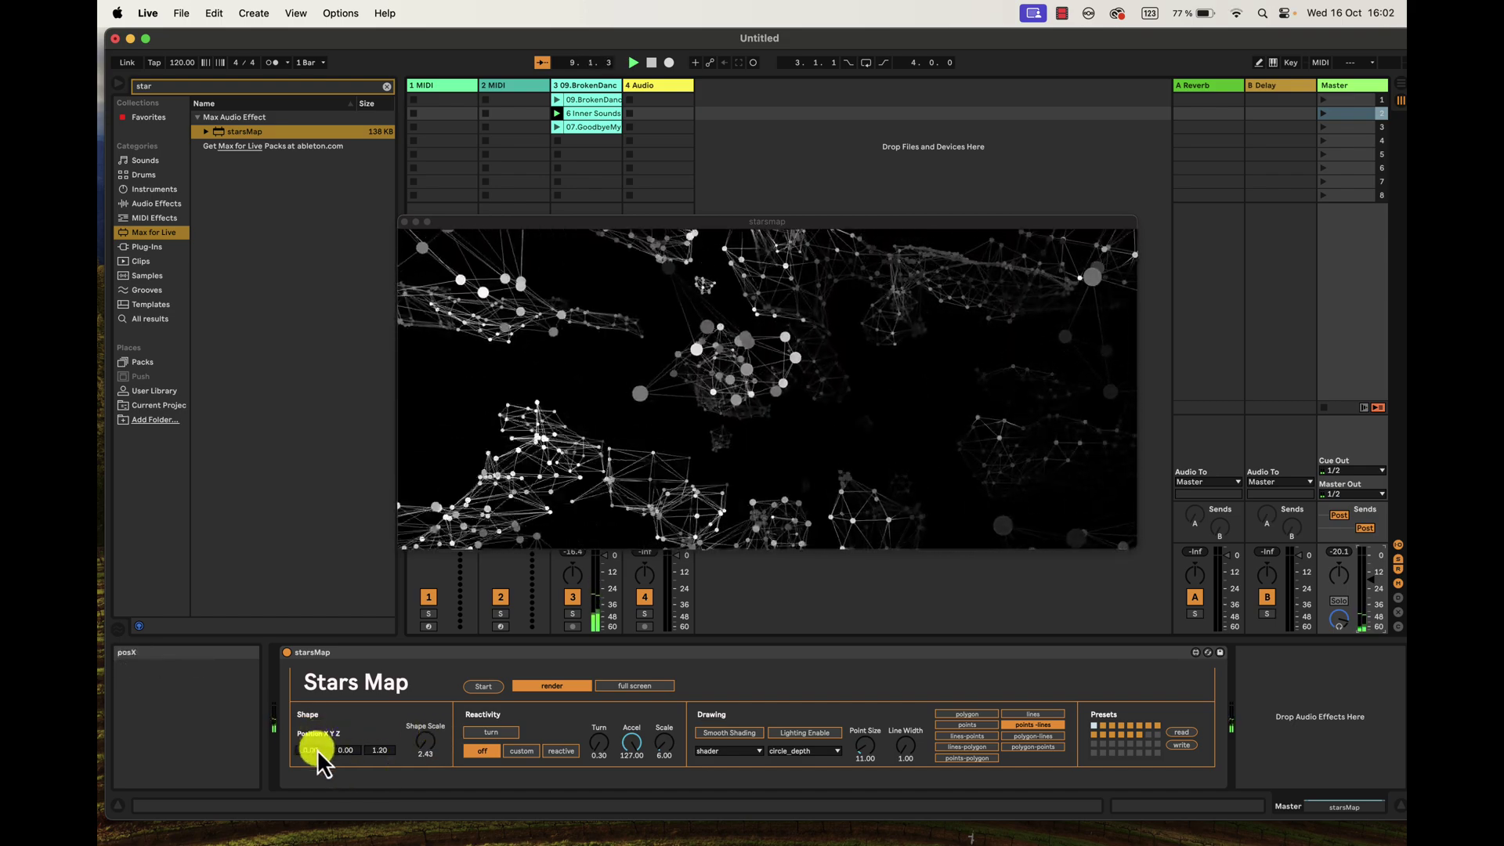
Set the Shape Position number boxes to X 0, Y 0 and Z 1.51.
mouse_move(317, 748)
mouse_down()
mouse_move(315, 763)
mouse_move(319, 737)
mouse_up()
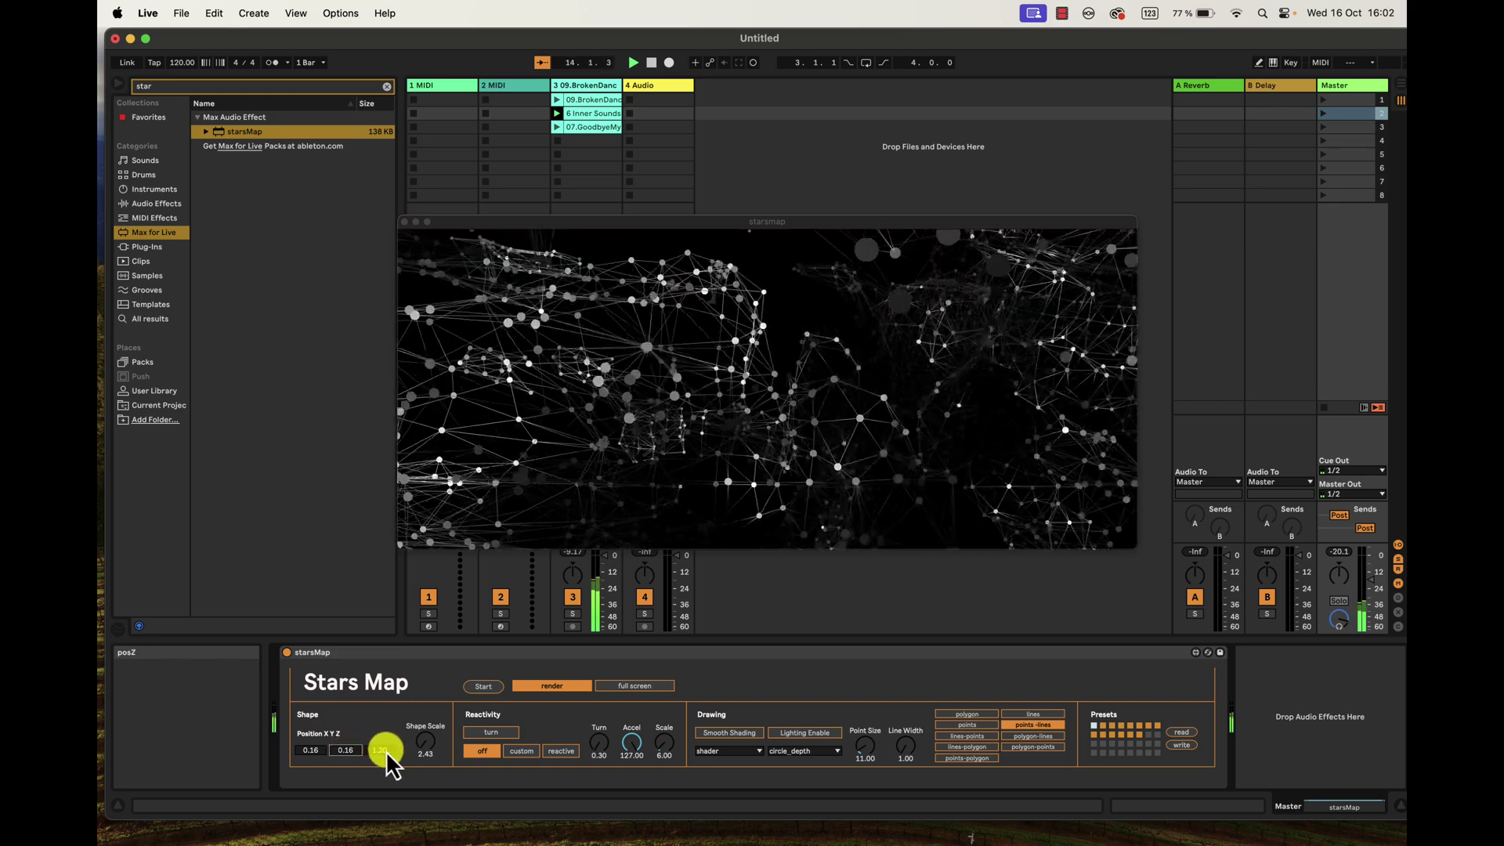
drag(386, 750, 384, 754)
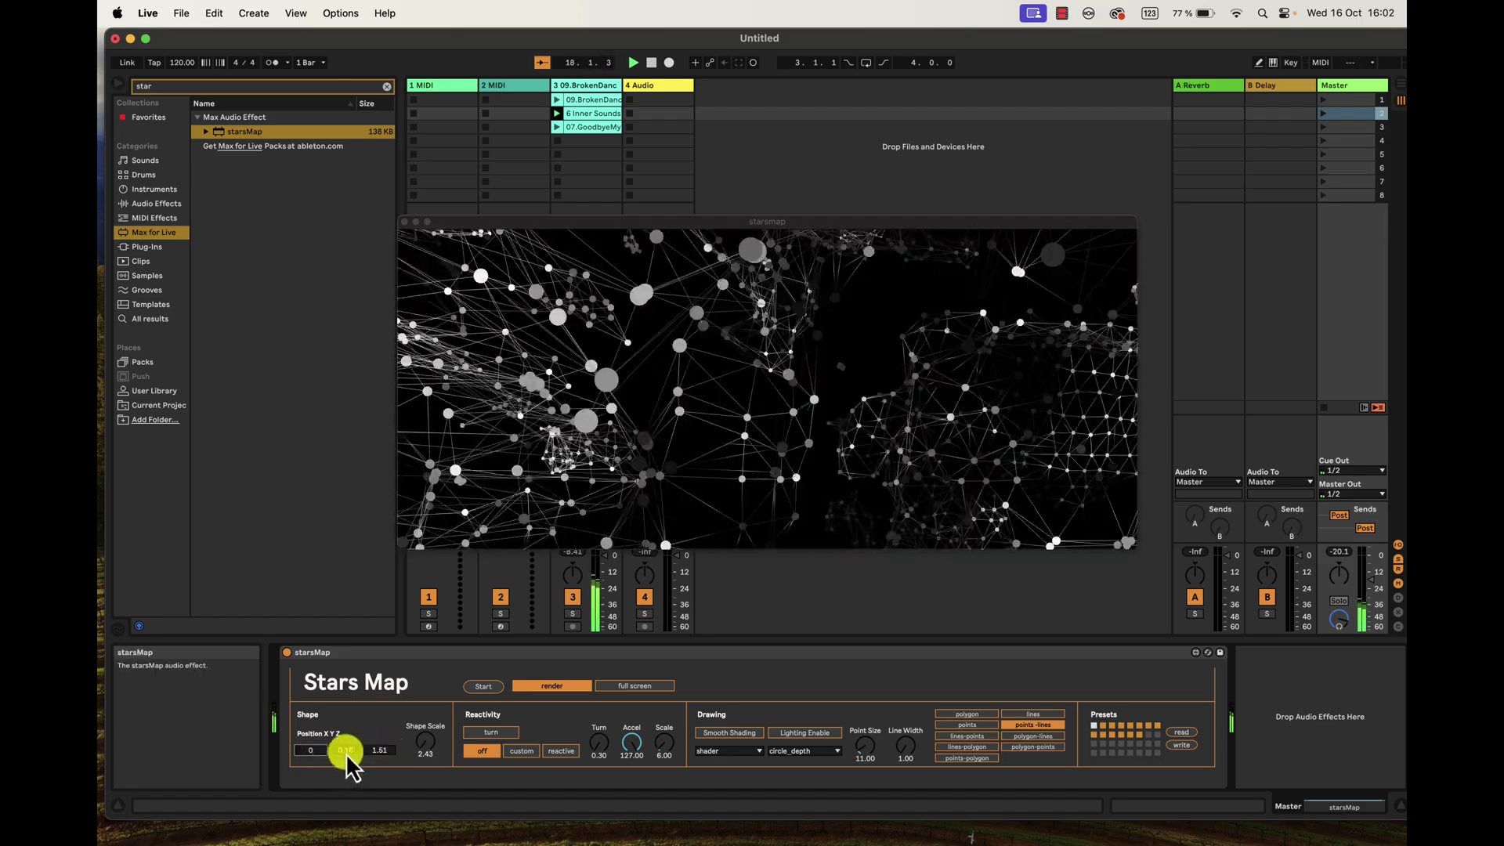
drag(345, 750, 346, 753)
double_click(353, 749)
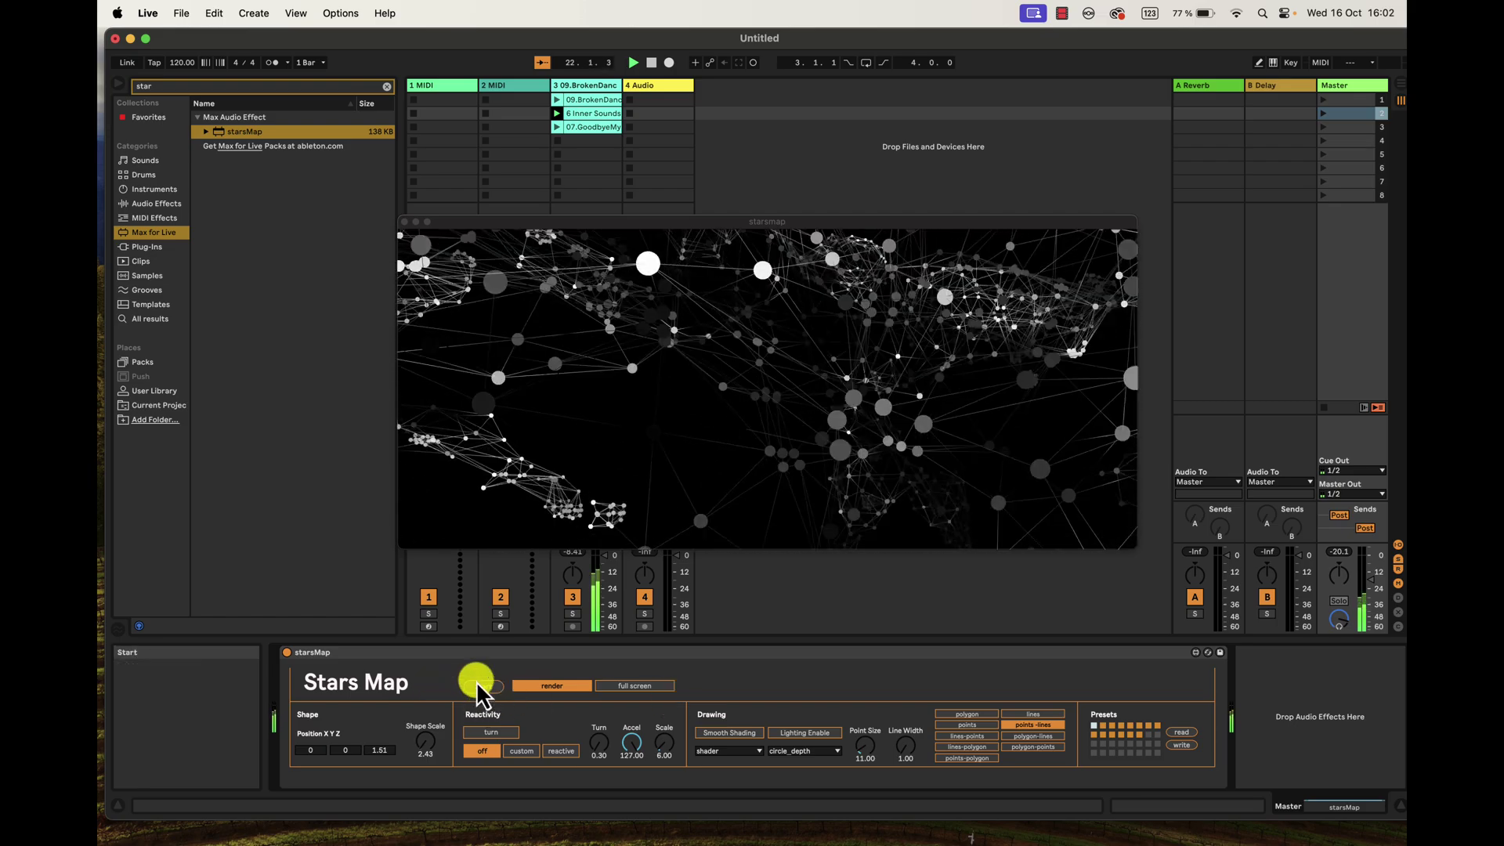
Restart the starsMap rendering and toggle render off and back on.
click(483, 688)
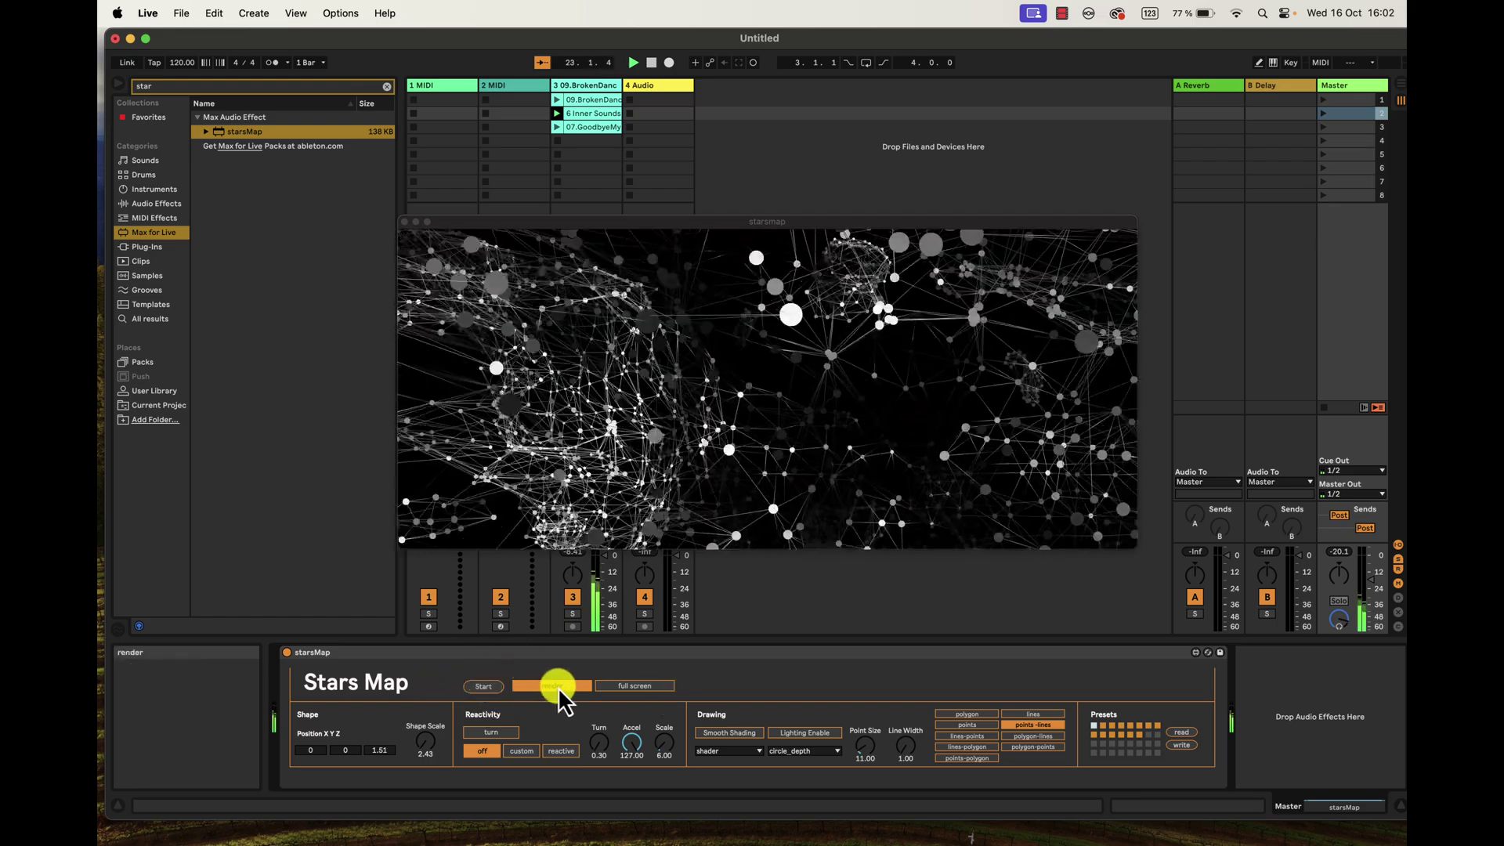
click(559, 686)
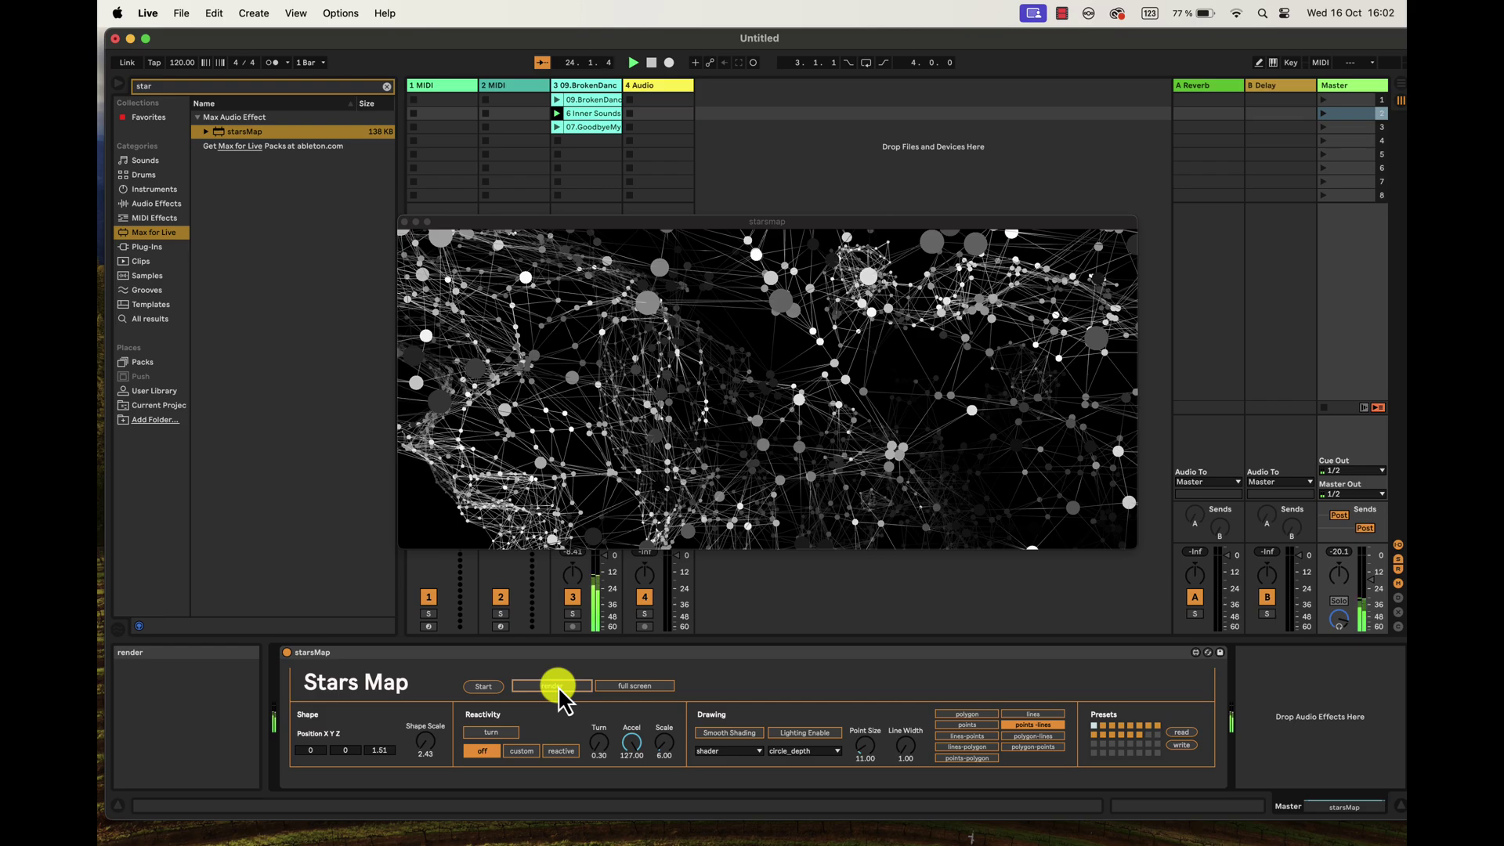
click(560, 689)
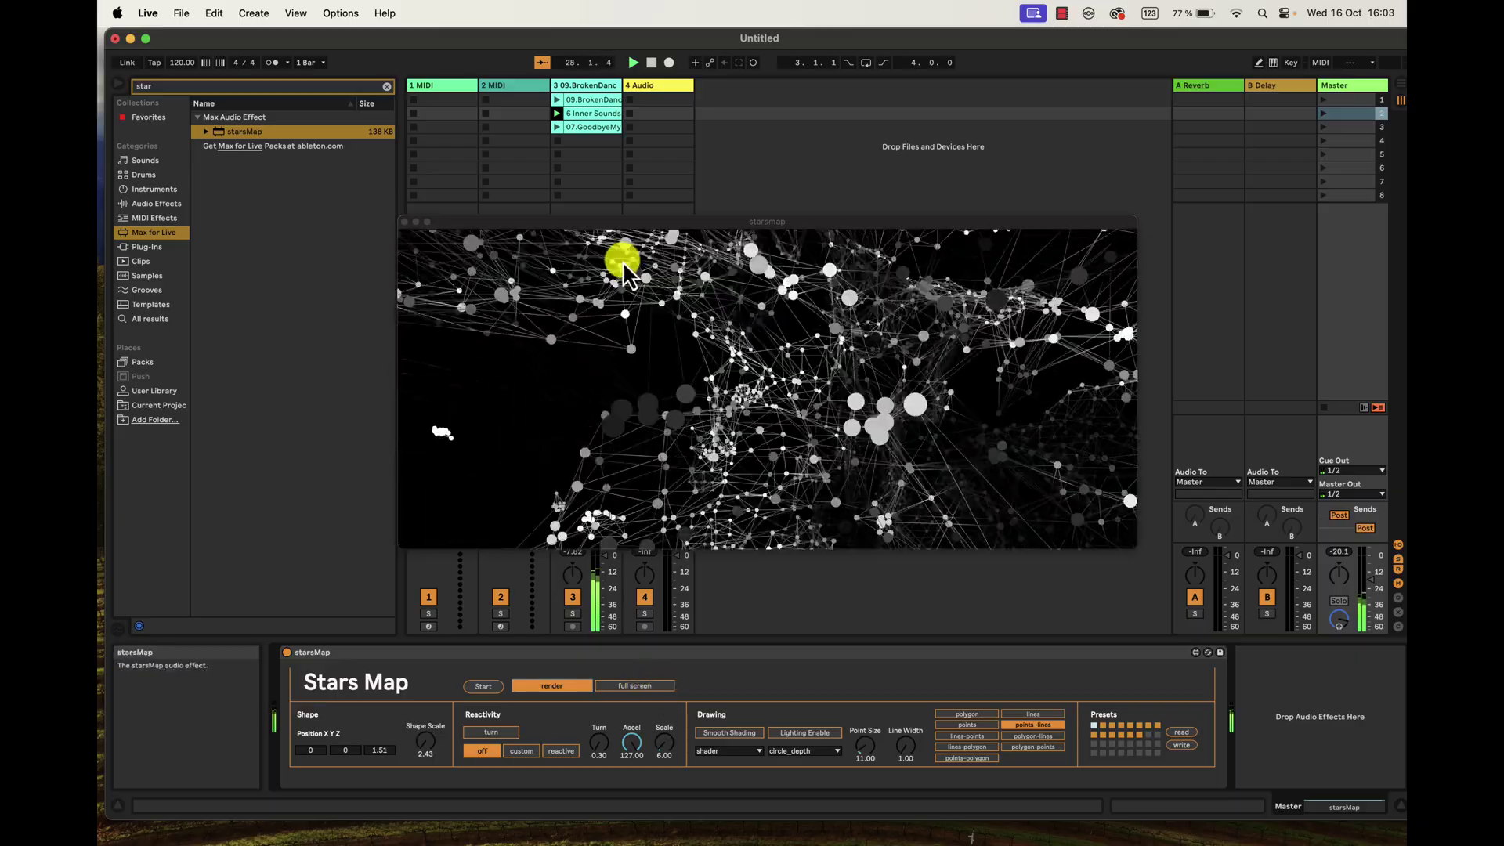
Move the starsmap render window, view it full screen, then return to windowed view.
drag(585, 222, 519, 222)
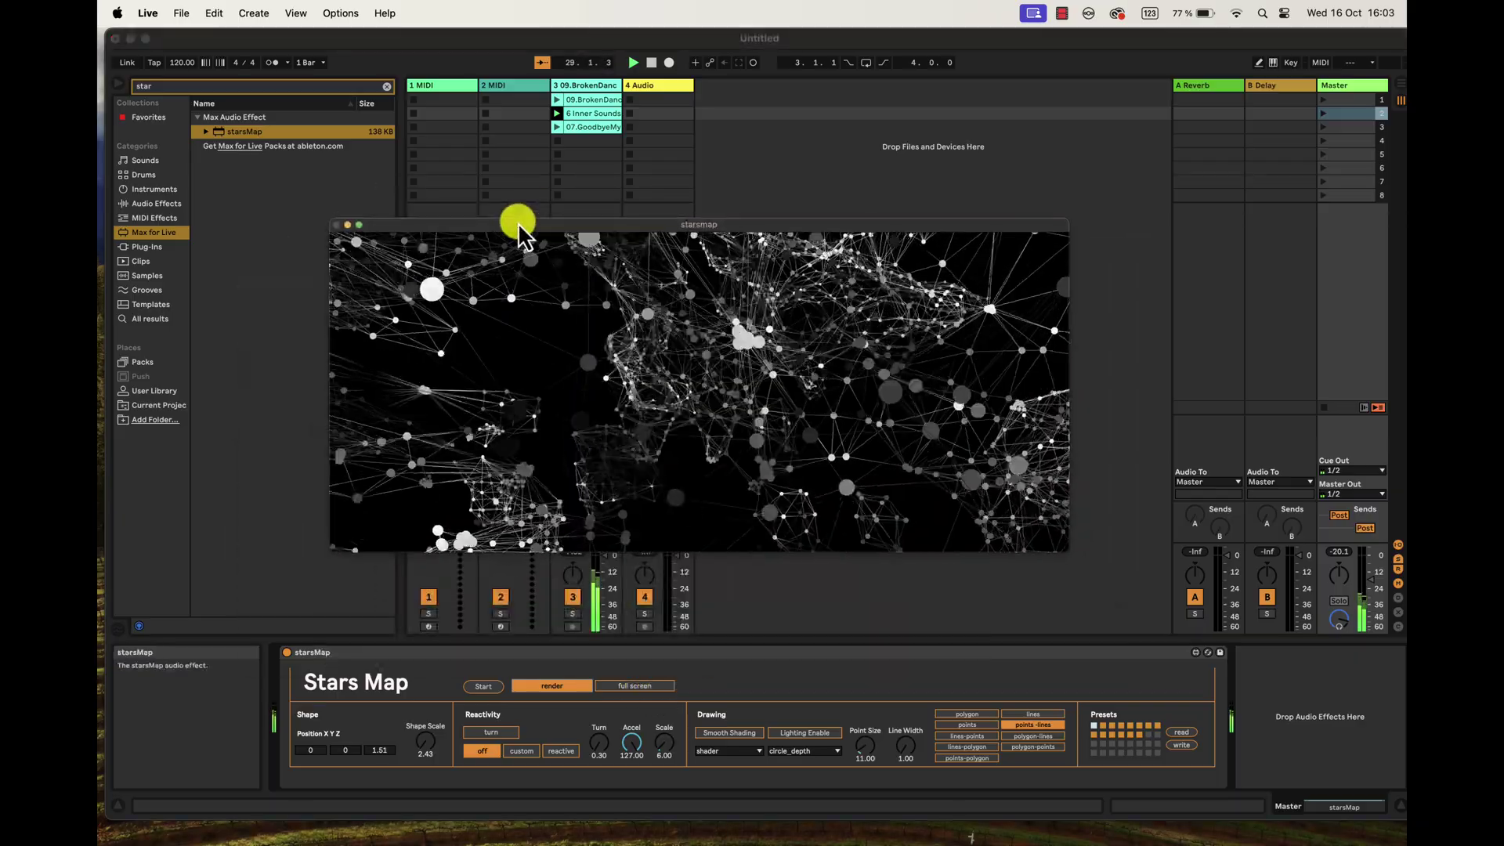
click(1369, 587)
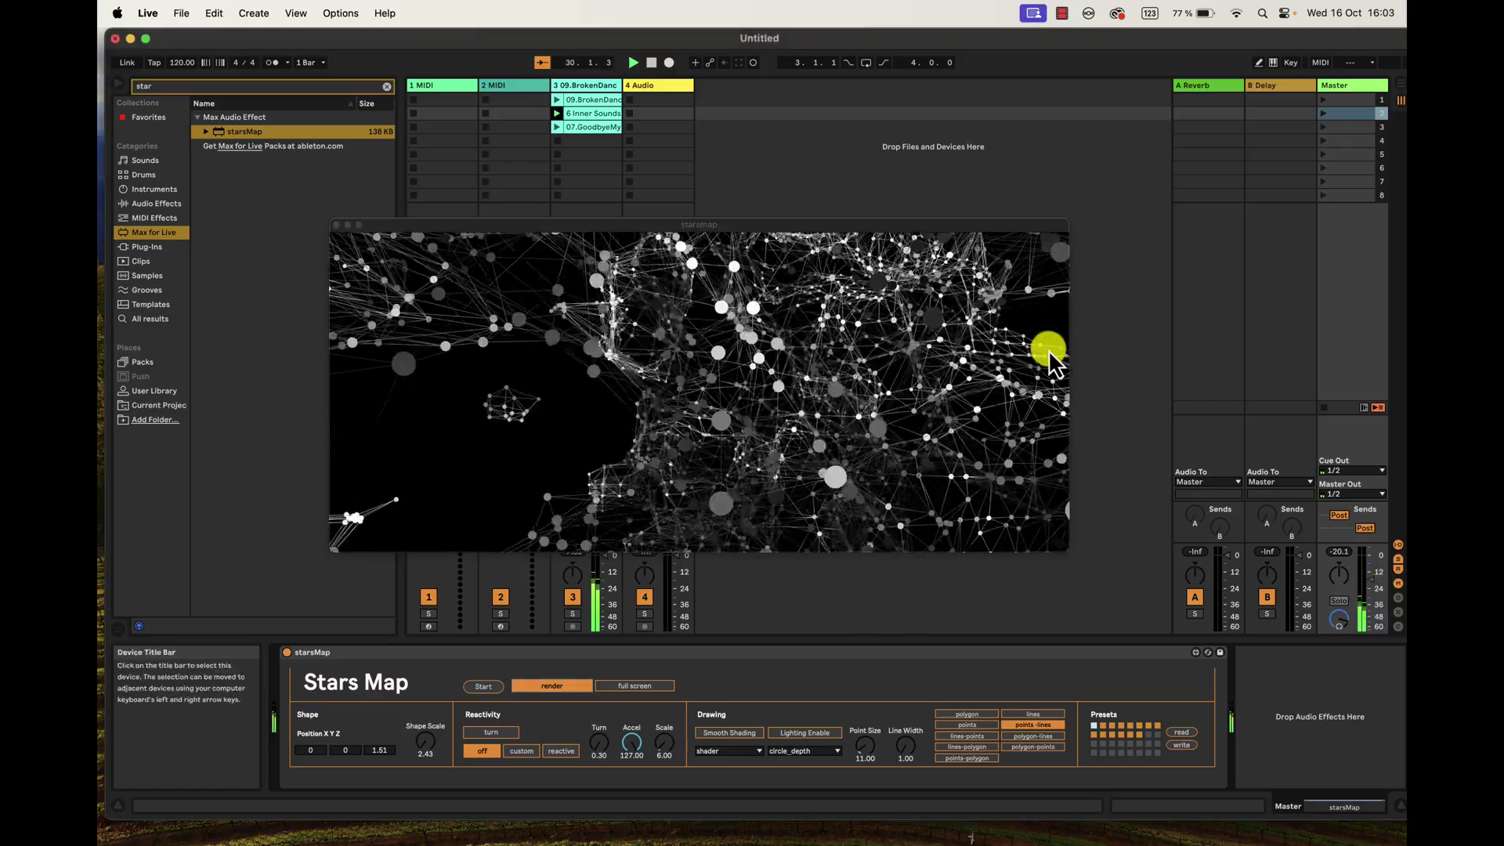
drag(822, 225, 755, 157)
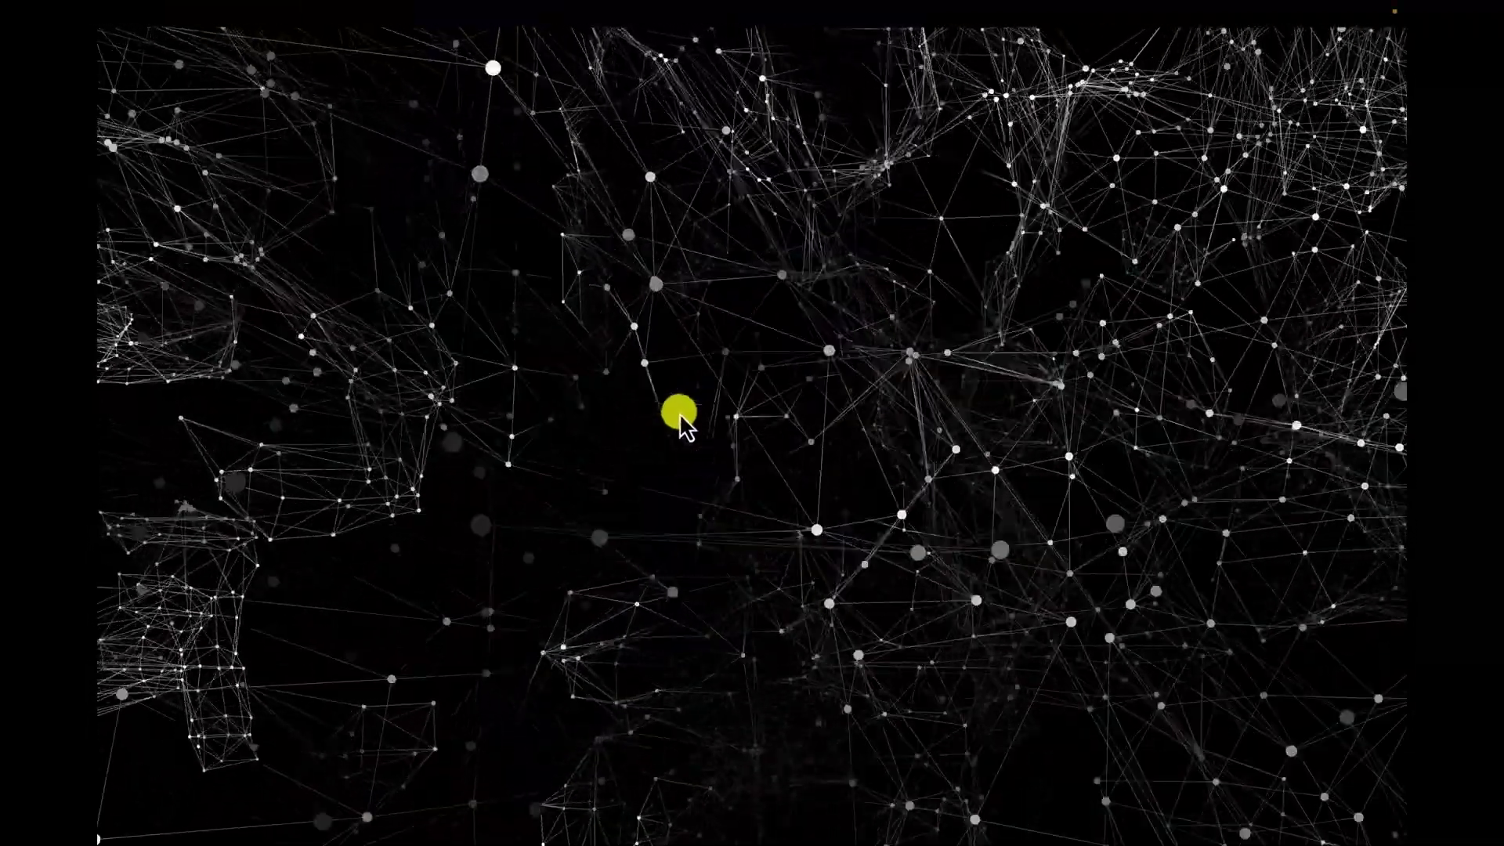
key(Escape)
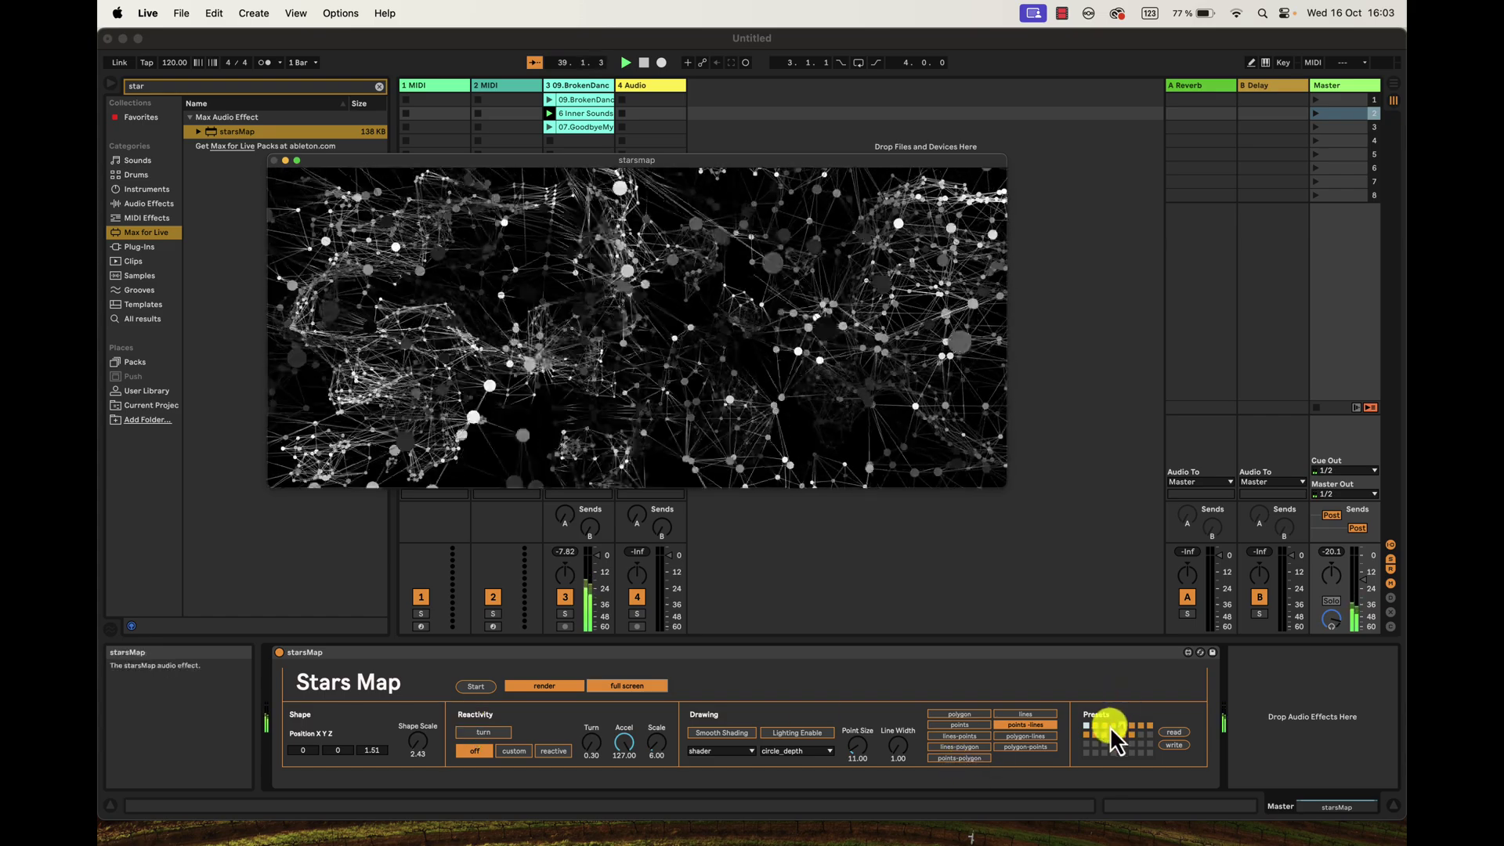
Recall a few stored visual presets, then launch scene 1.
click(1113, 726)
click(1130, 725)
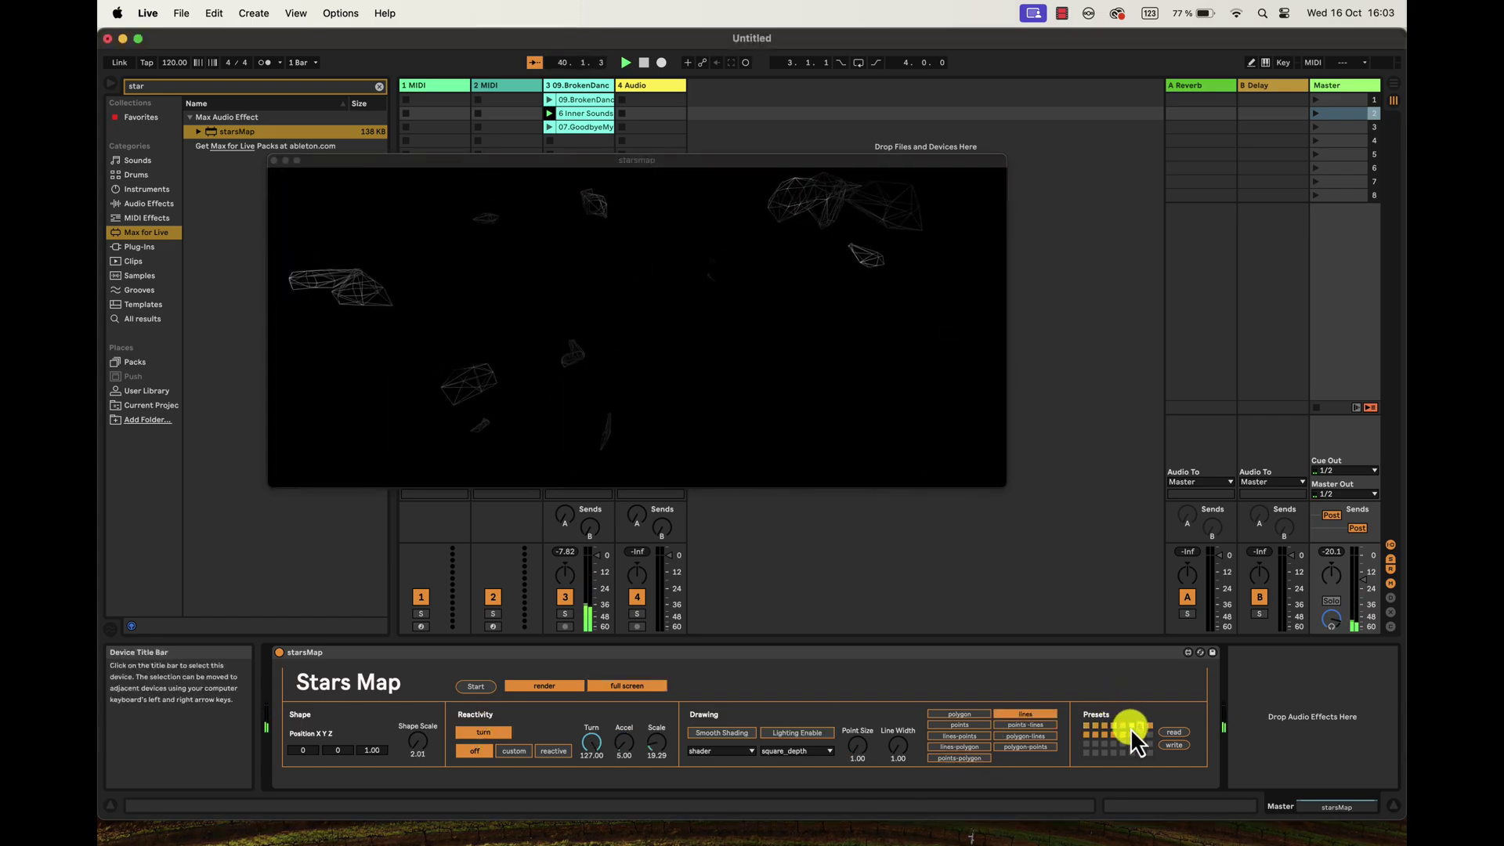
click(1126, 730)
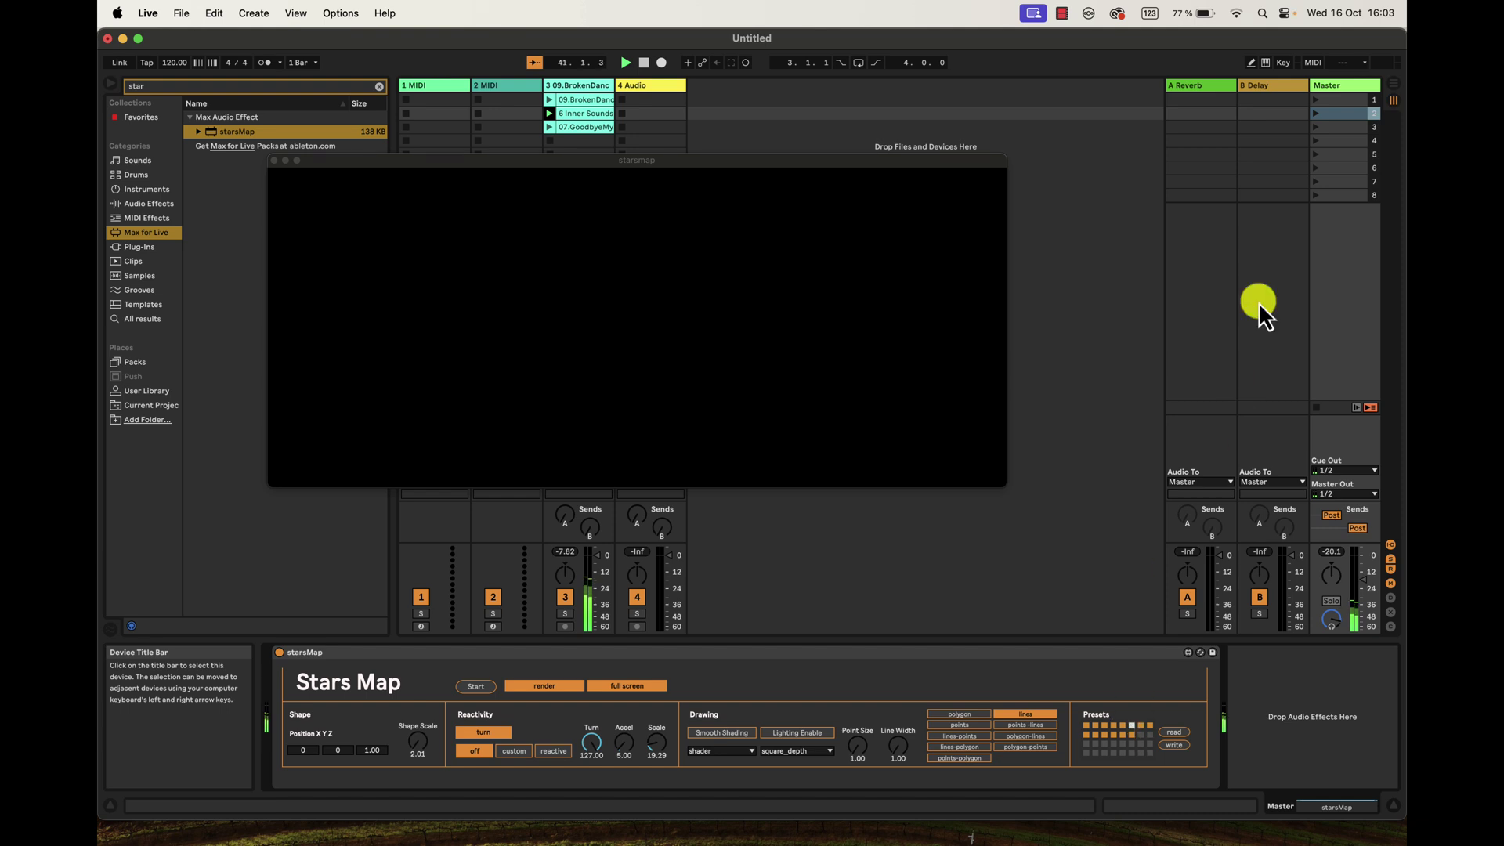
click(1323, 128)
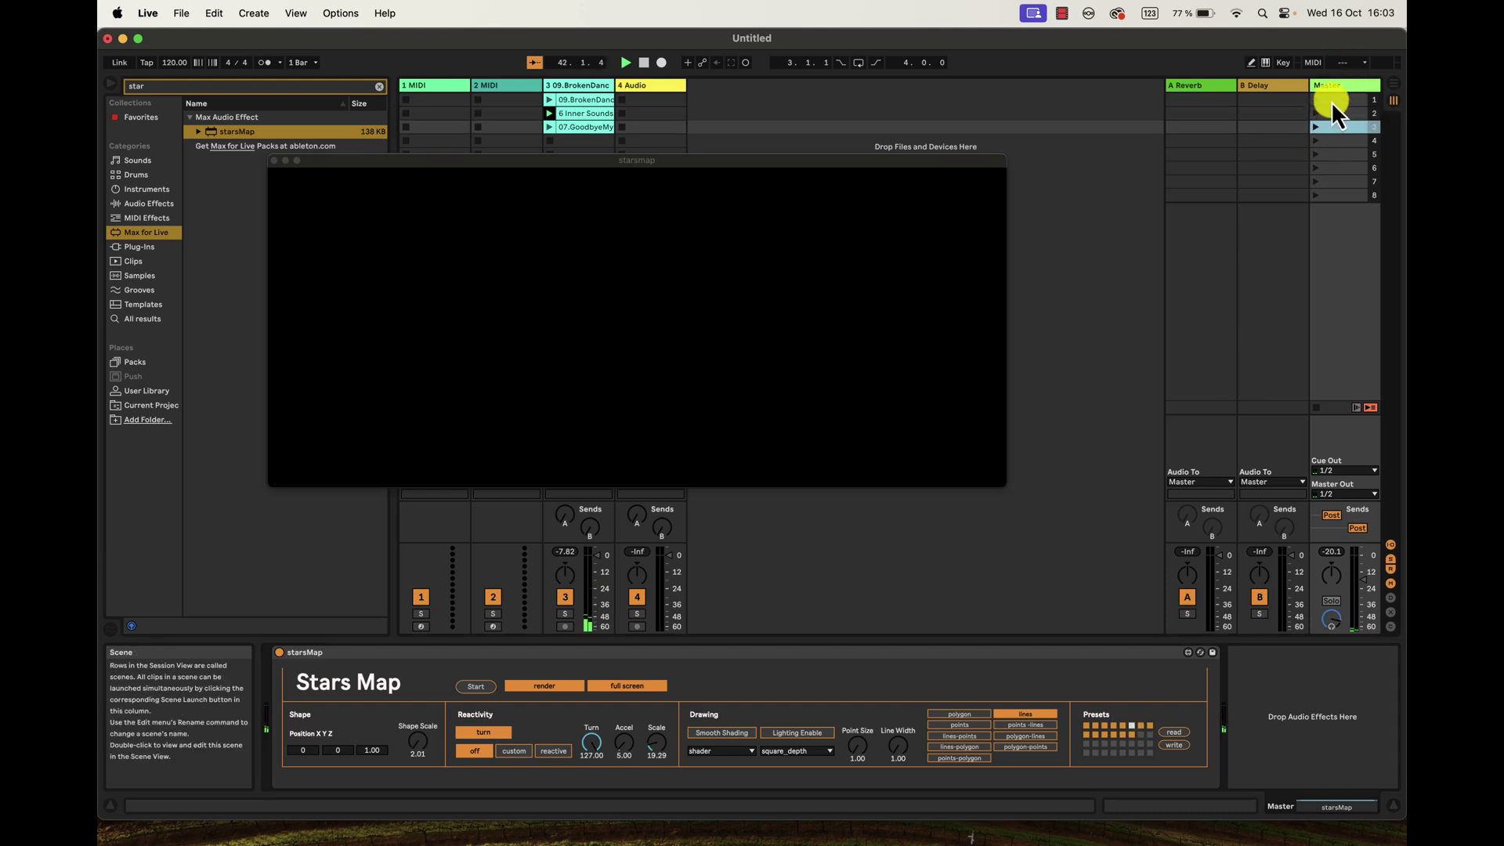
click(1316, 100)
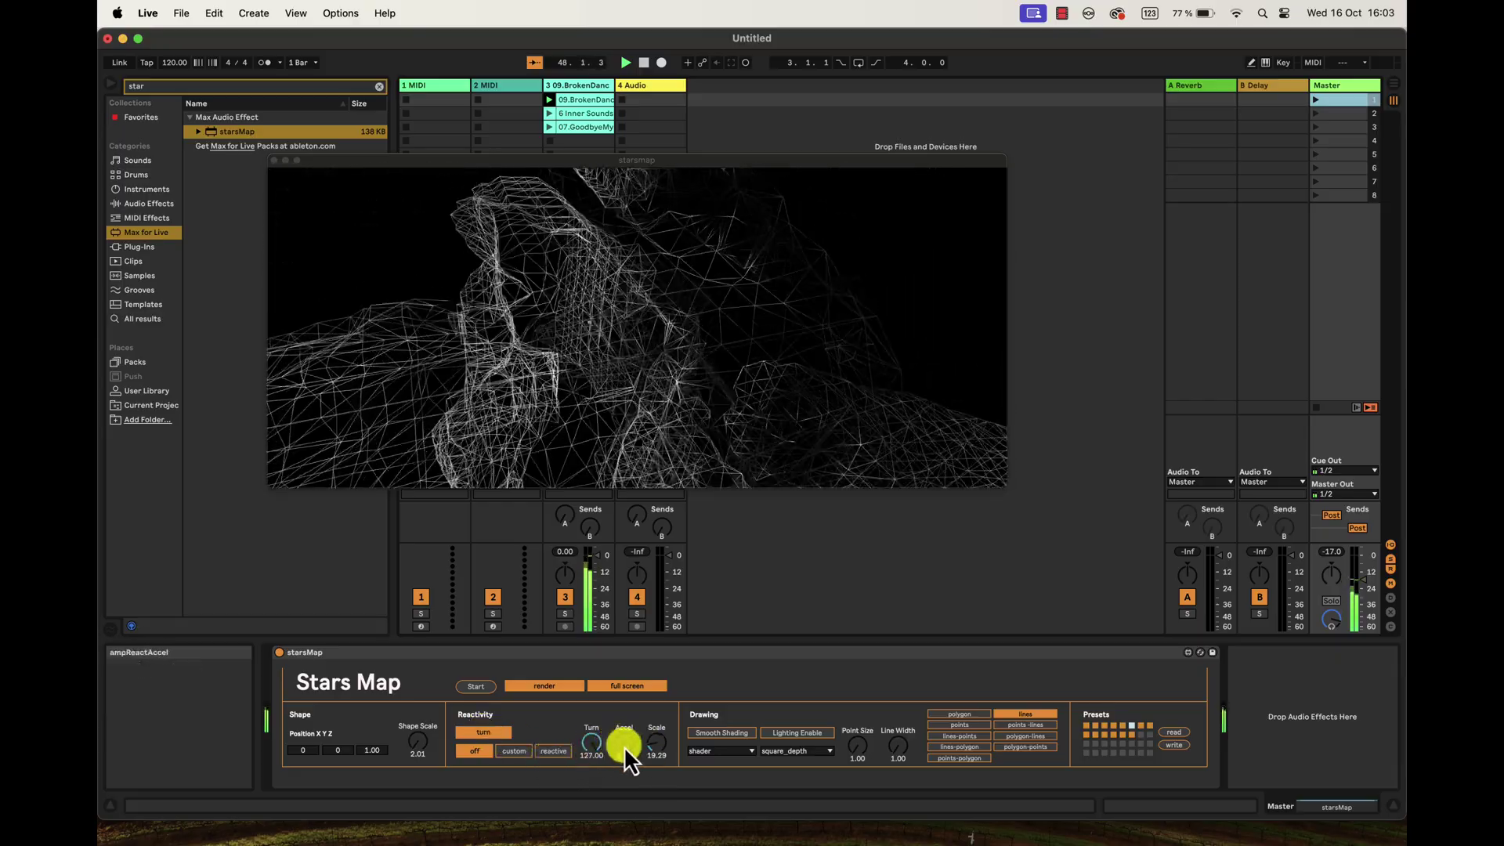
Enable turn, bring Accel down to 0.00, and set Reactivity to reactive.
click(485, 733)
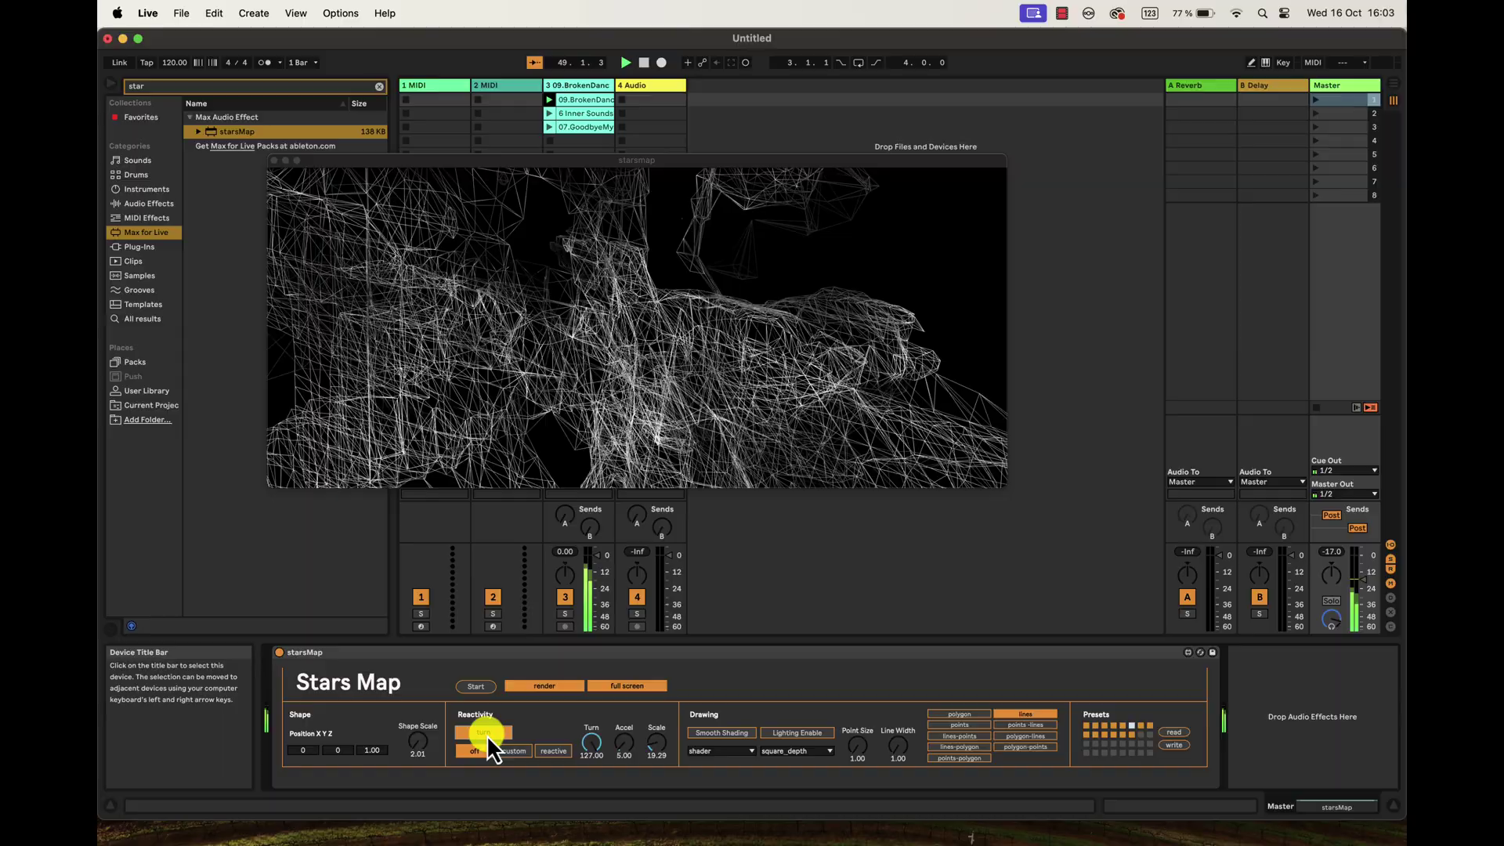
drag(623, 746, 619, 691)
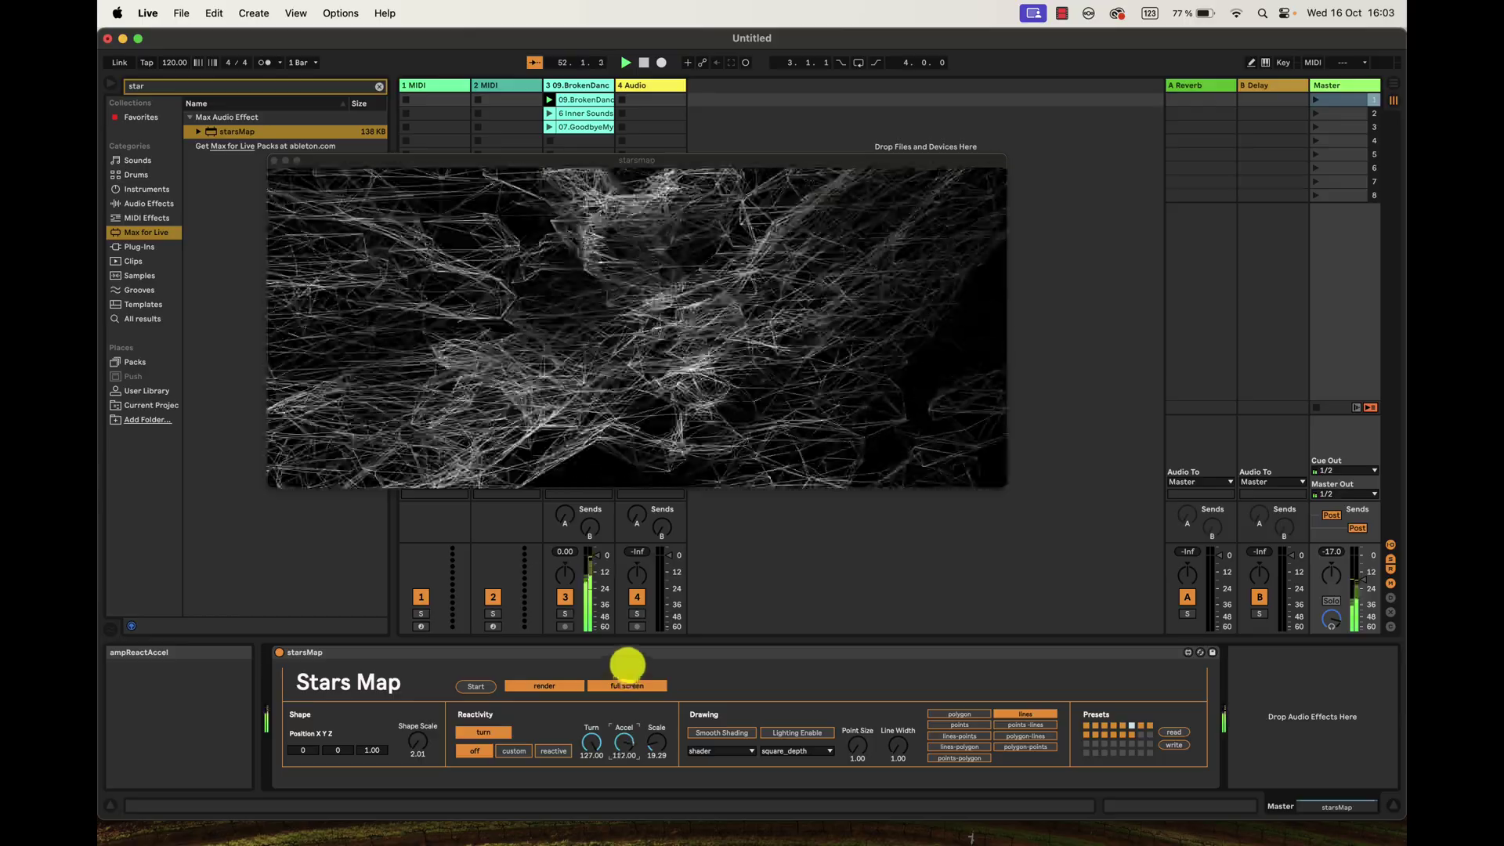
drag(627, 665, 627, 684)
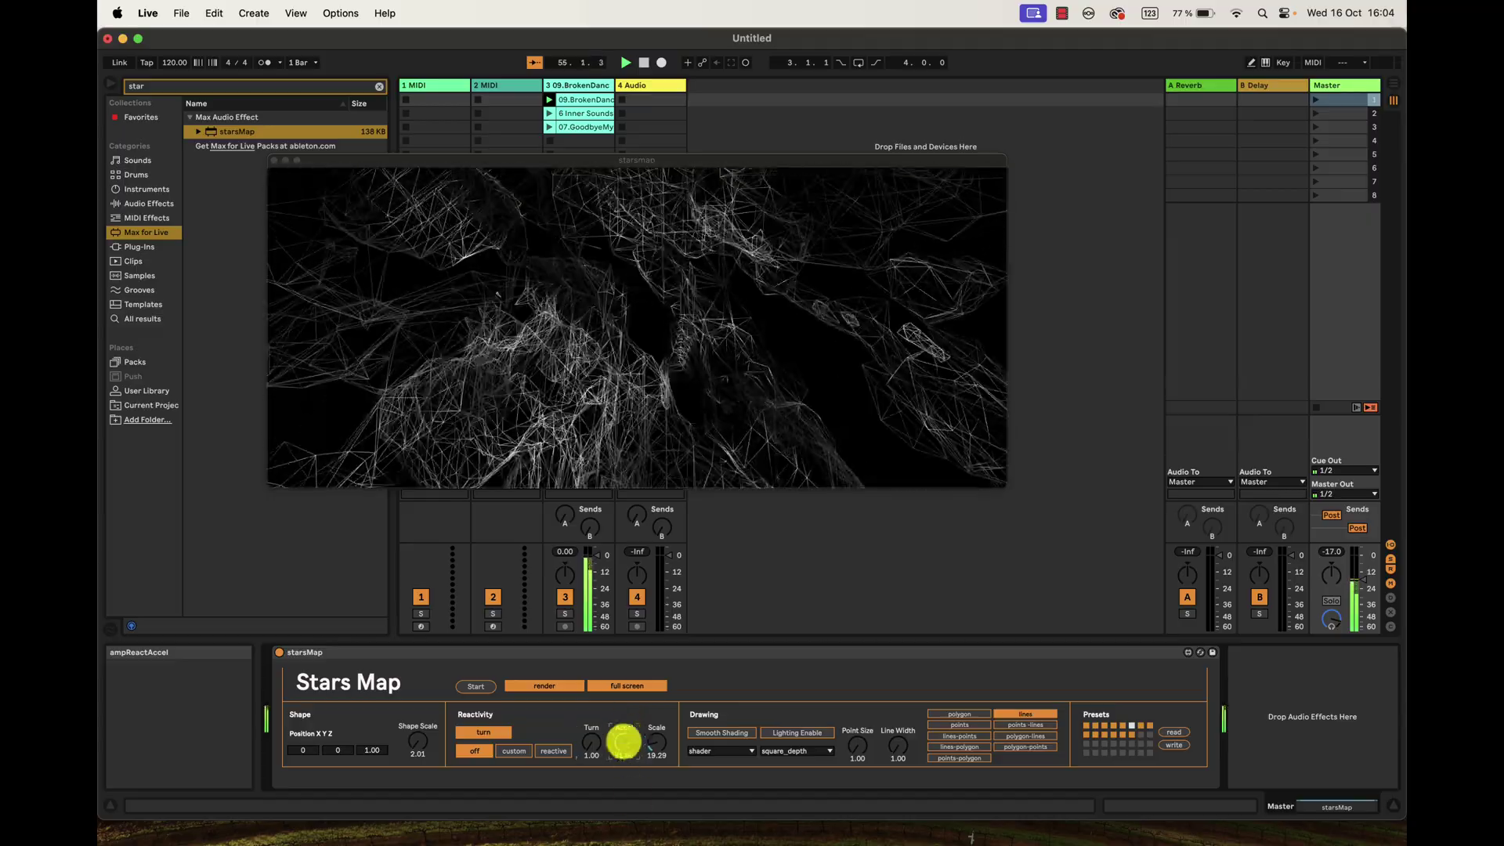
drag(627, 736, 634, 798)
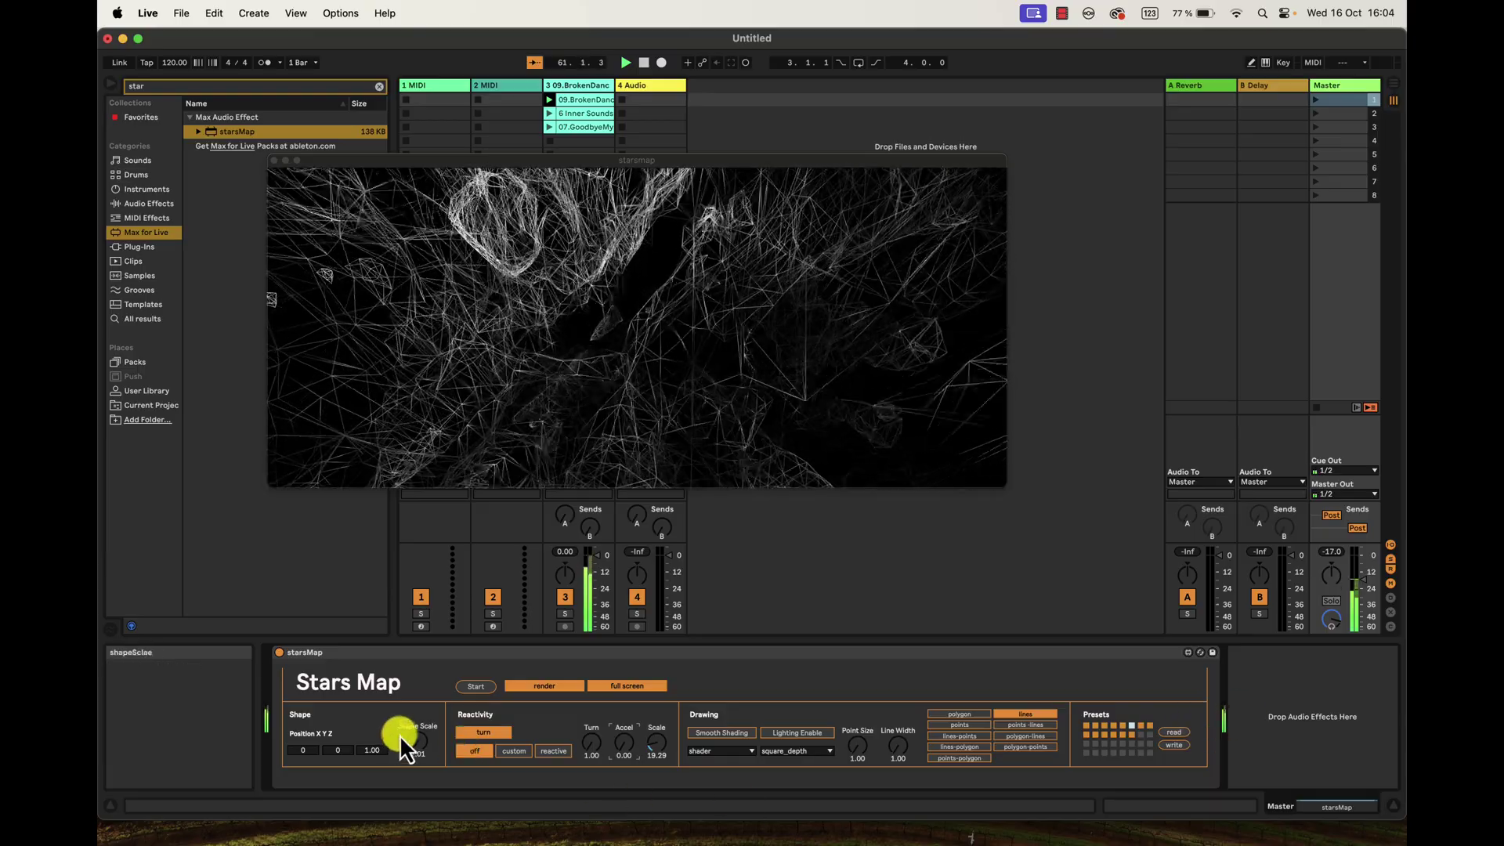
click(560, 751)
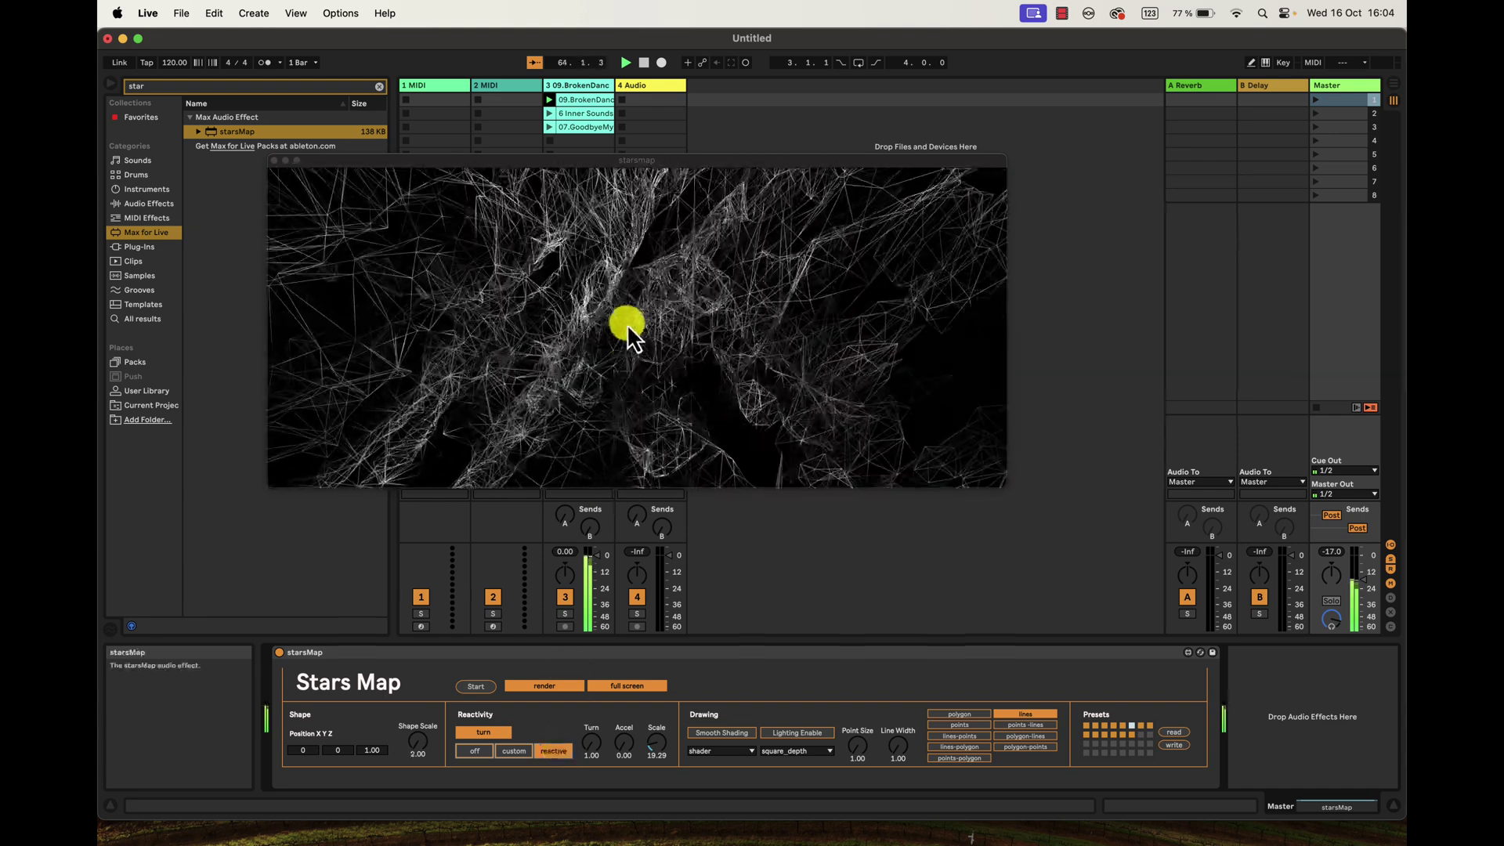
Cycle through five Presets grid slots, ending on the points-lines preset.
click(1114, 735)
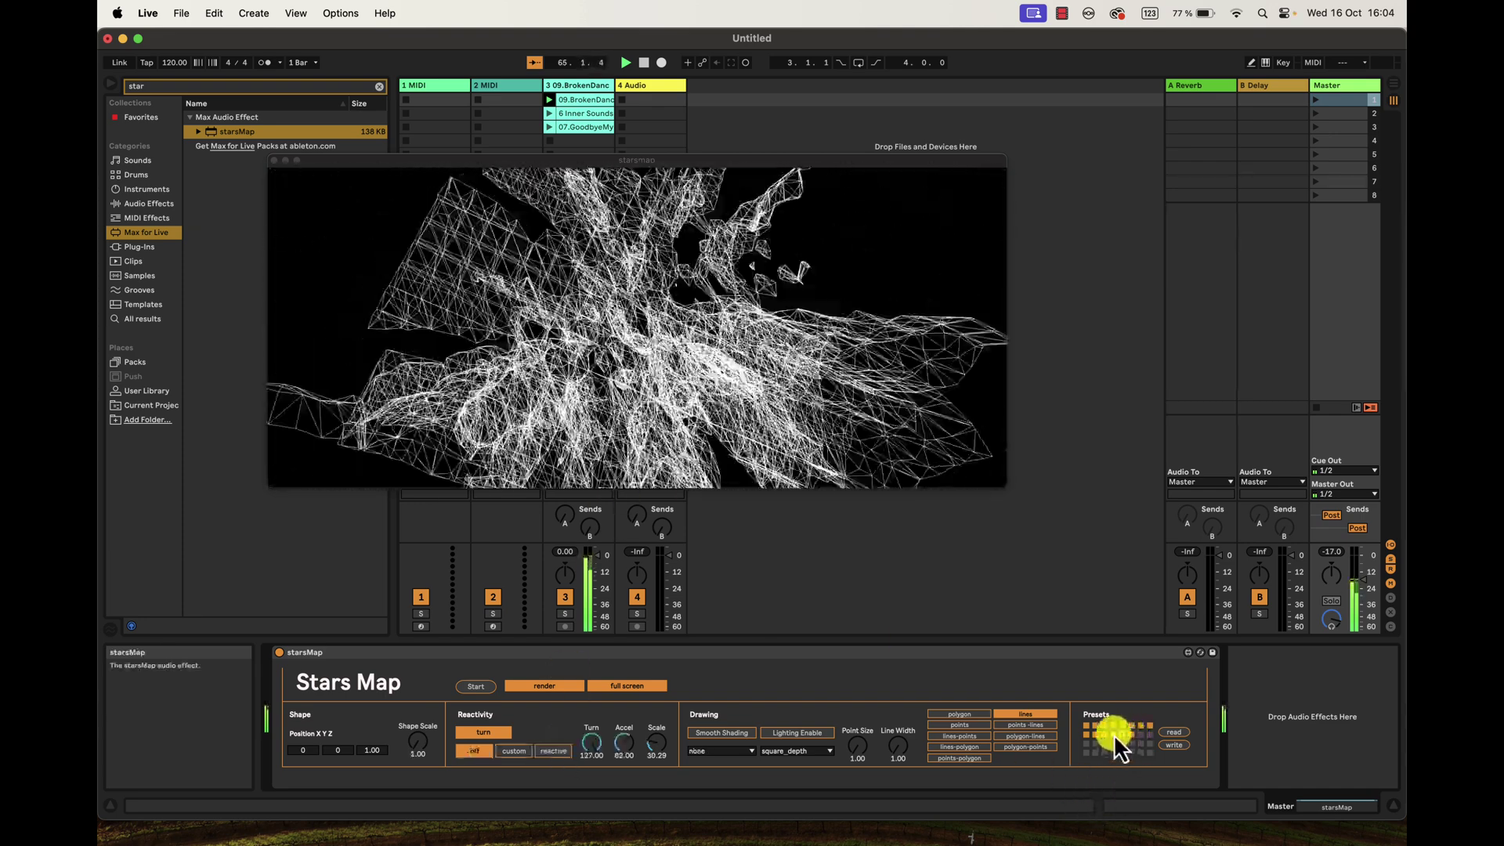
click(1122, 735)
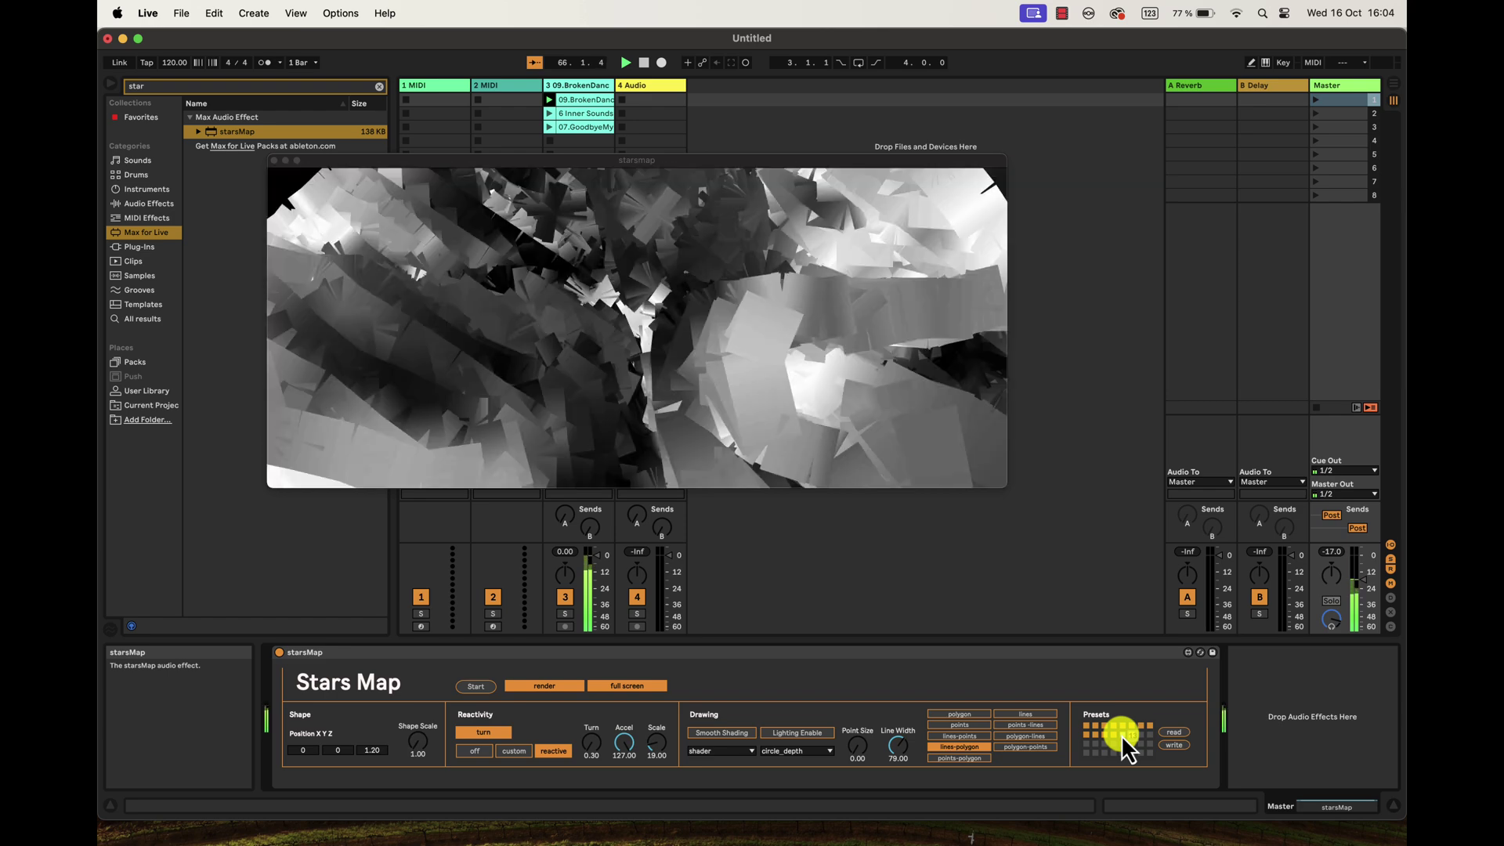
click(1120, 734)
click(1150, 739)
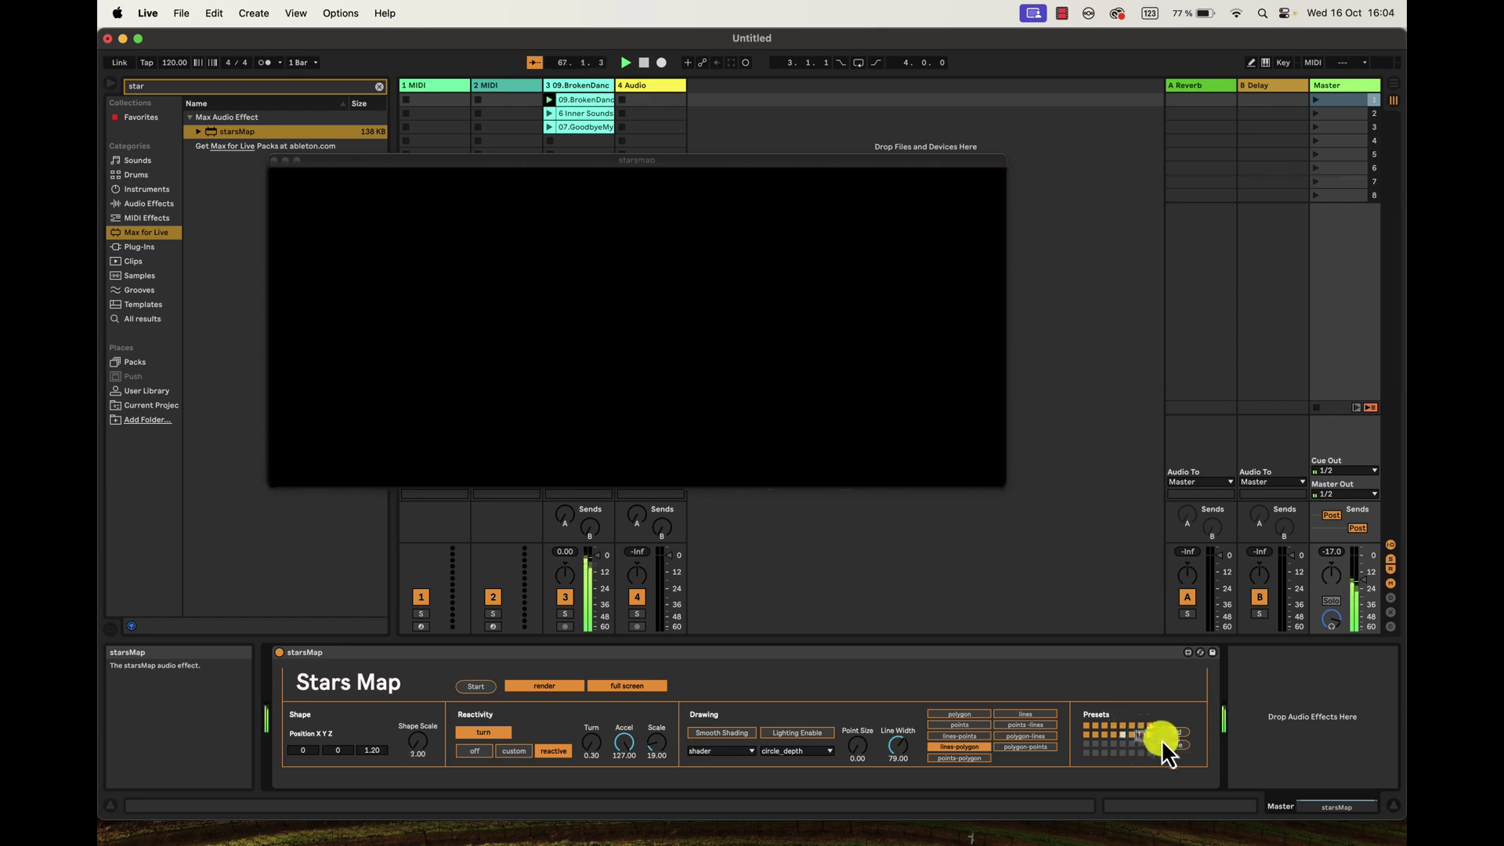
click(1095, 725)
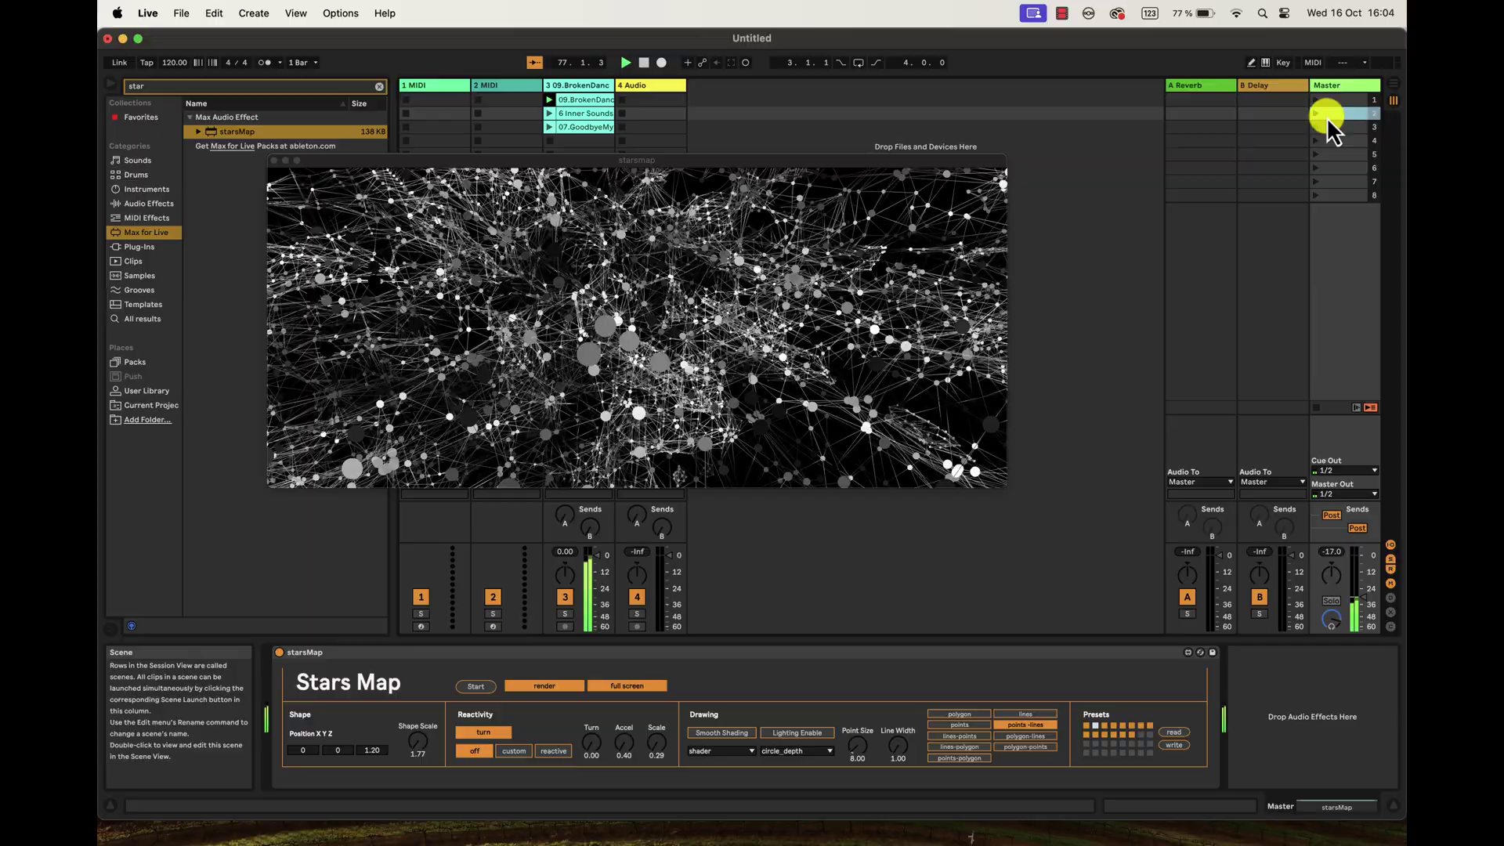
Launch scene 3 and recall a different stored preset.
click(1328, 126)
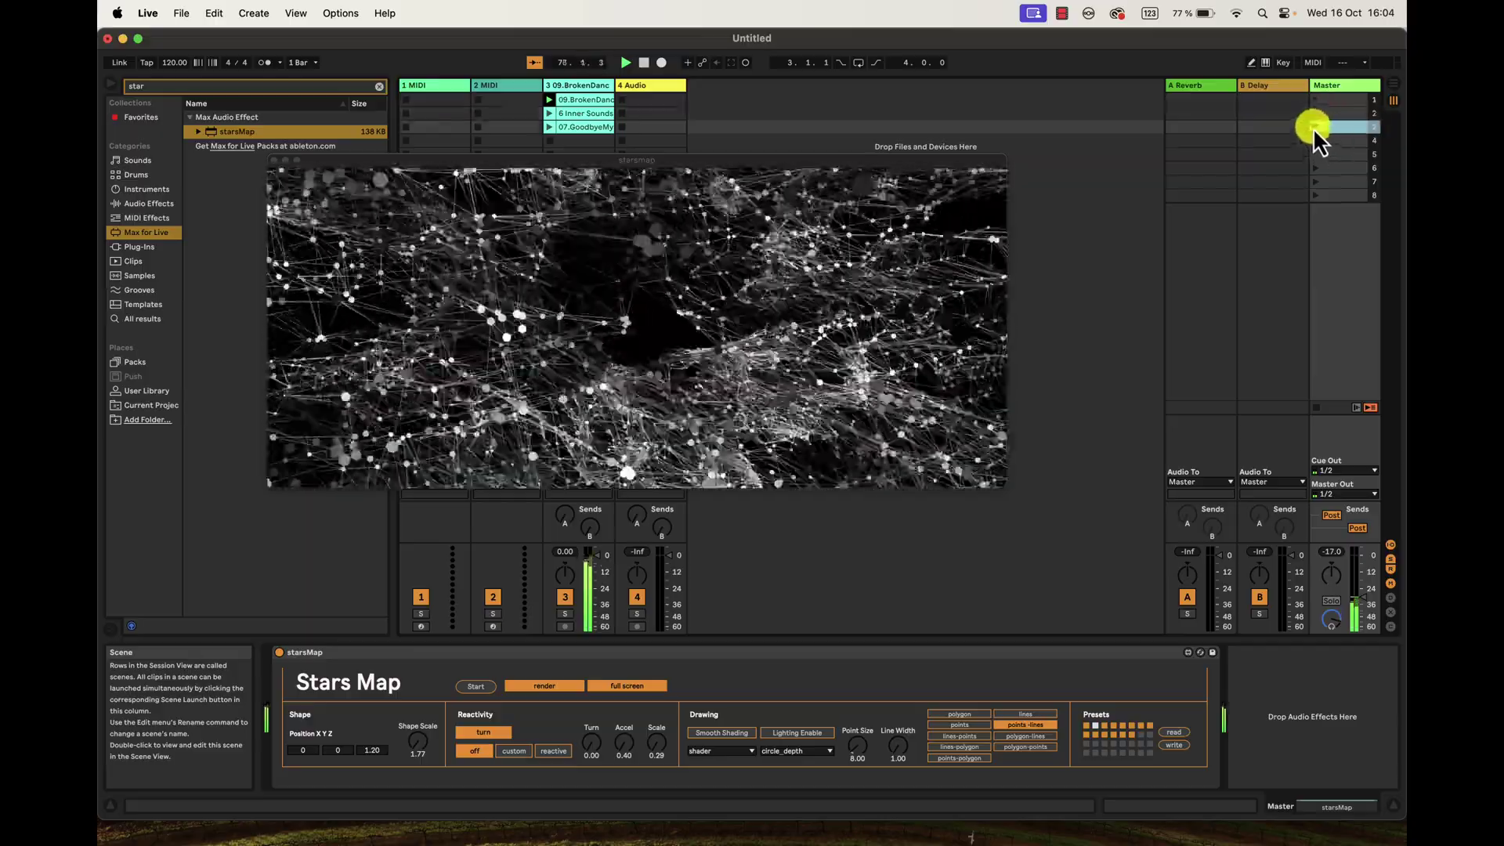
click(1314, 127)
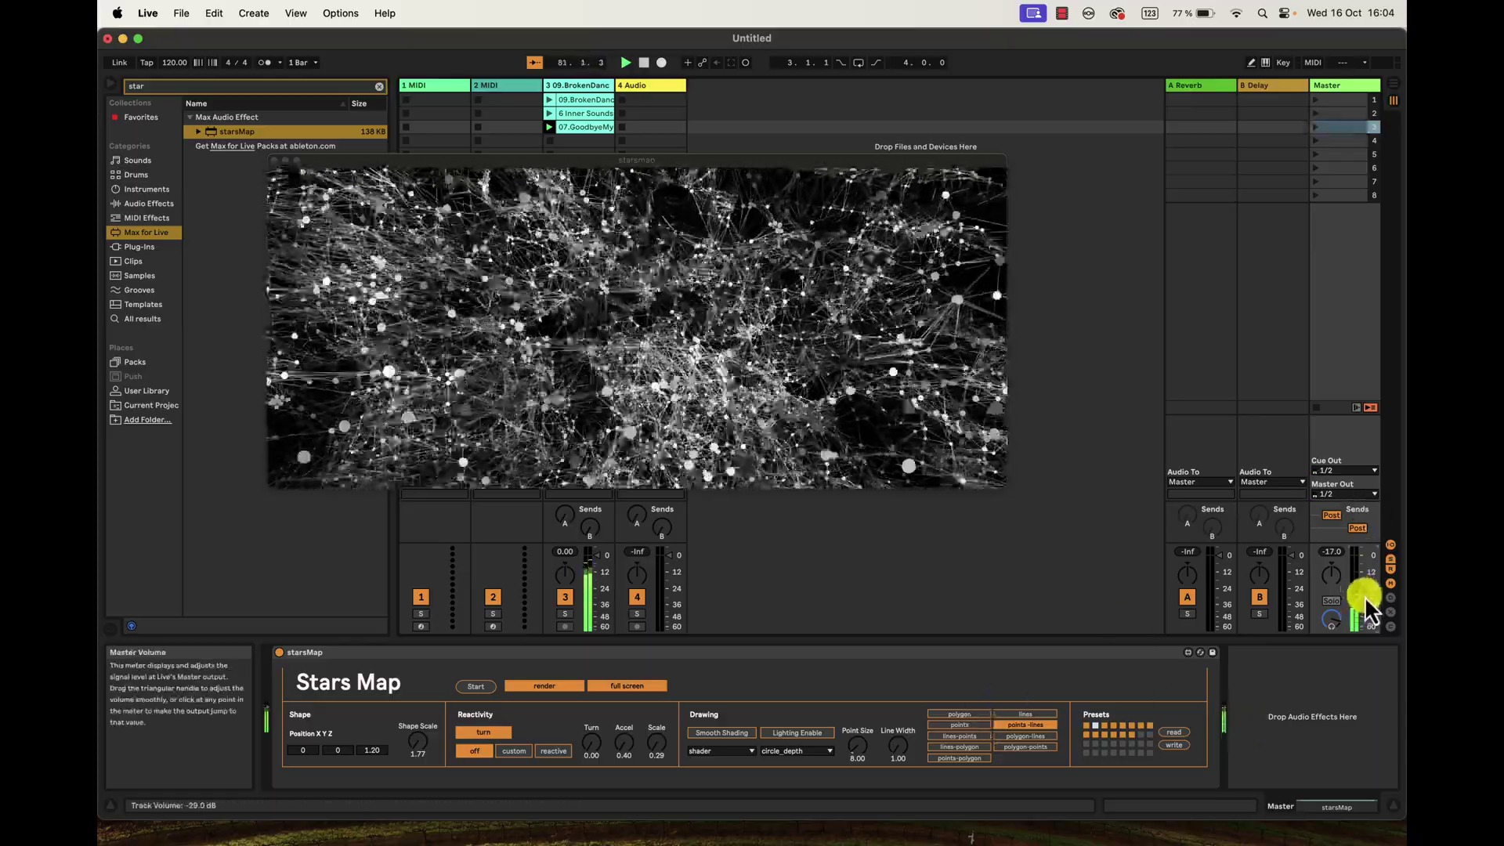
click(1089, 725)
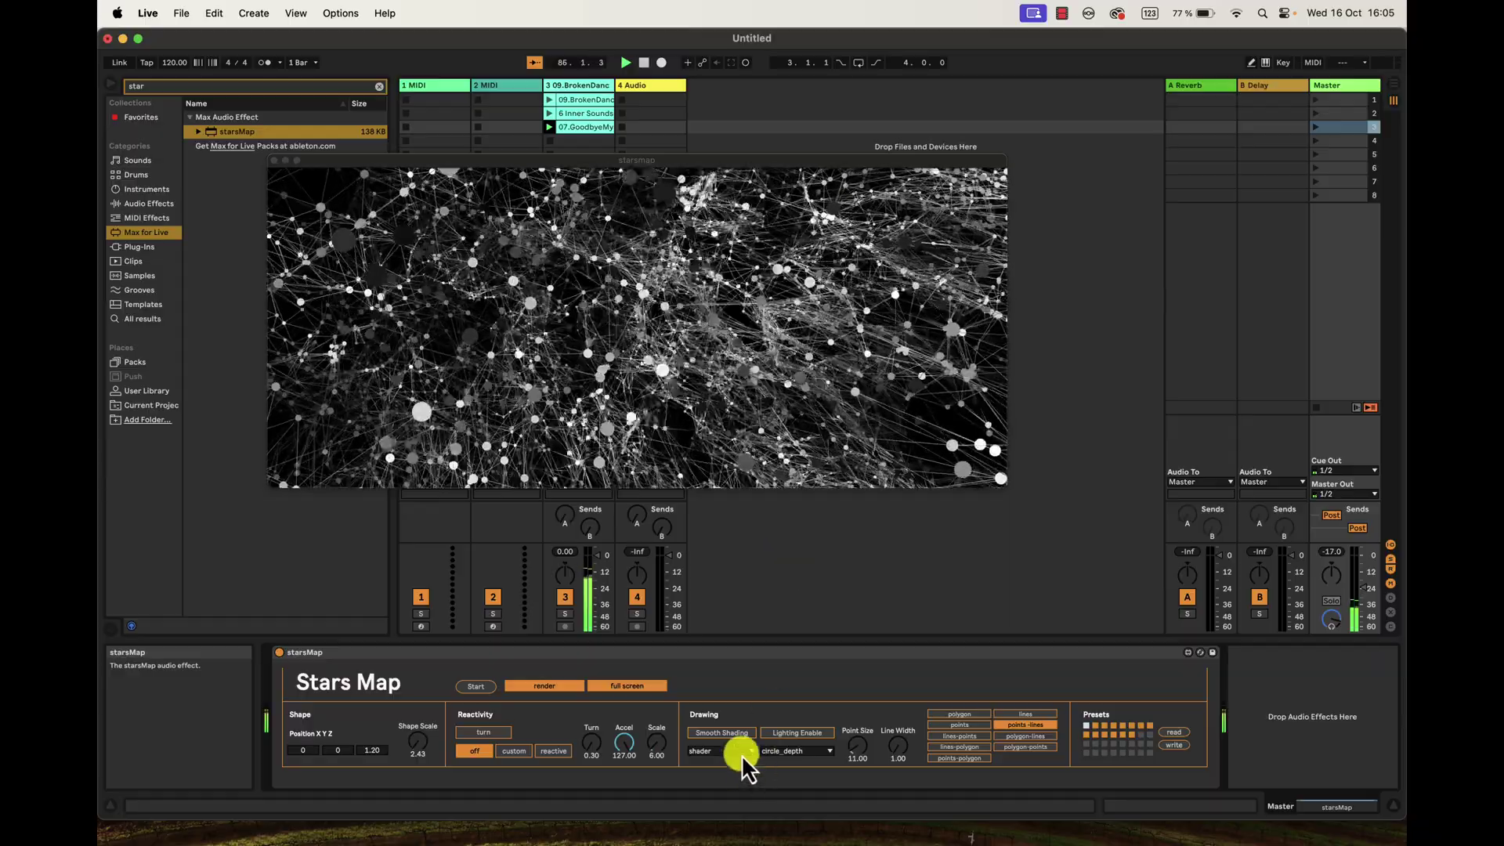
Set the shader option to none.
click(741, 751)
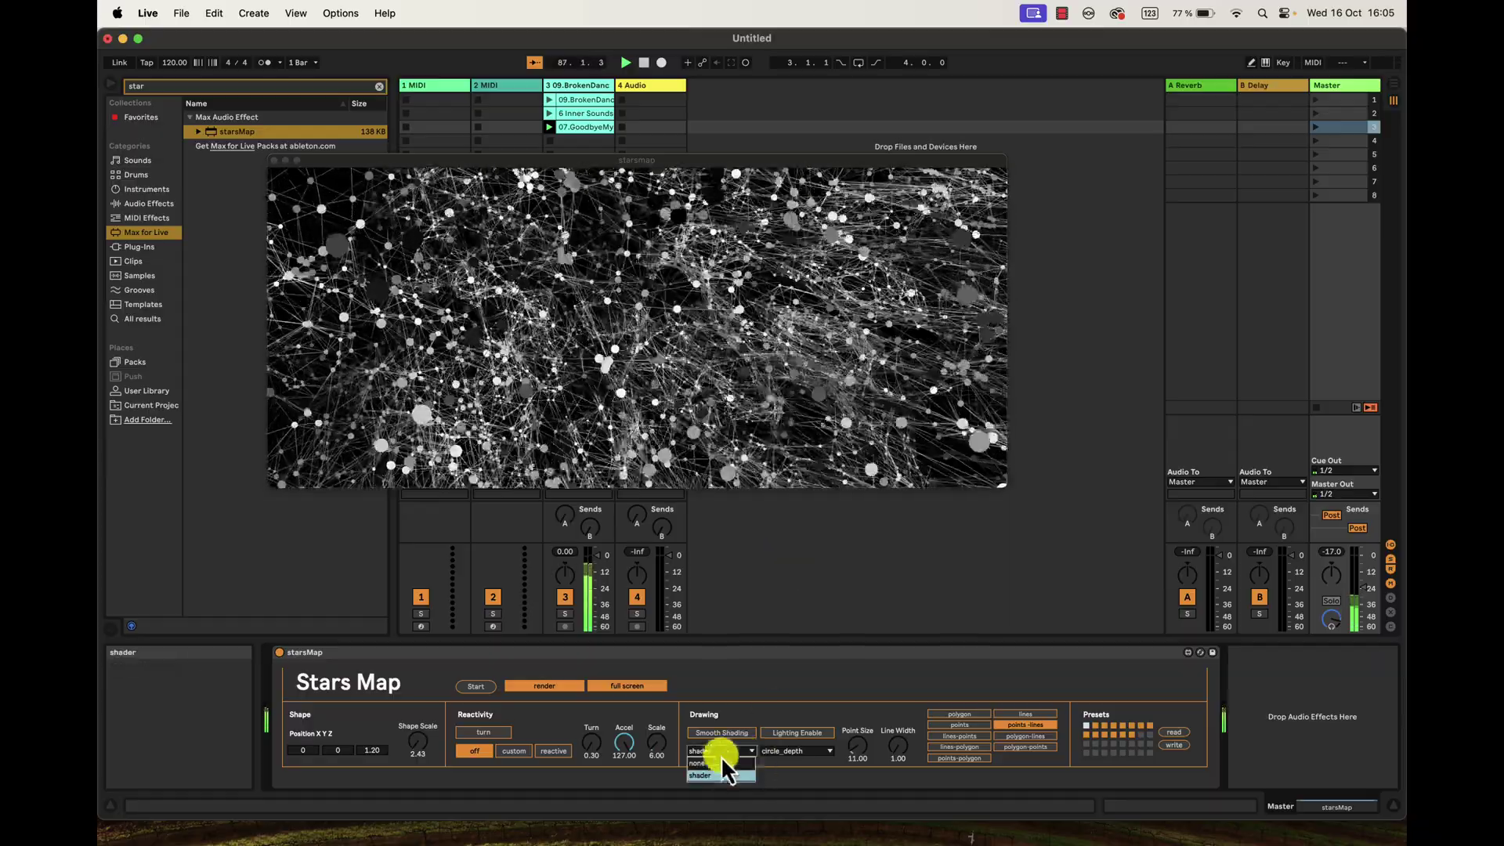
click(702, 779)
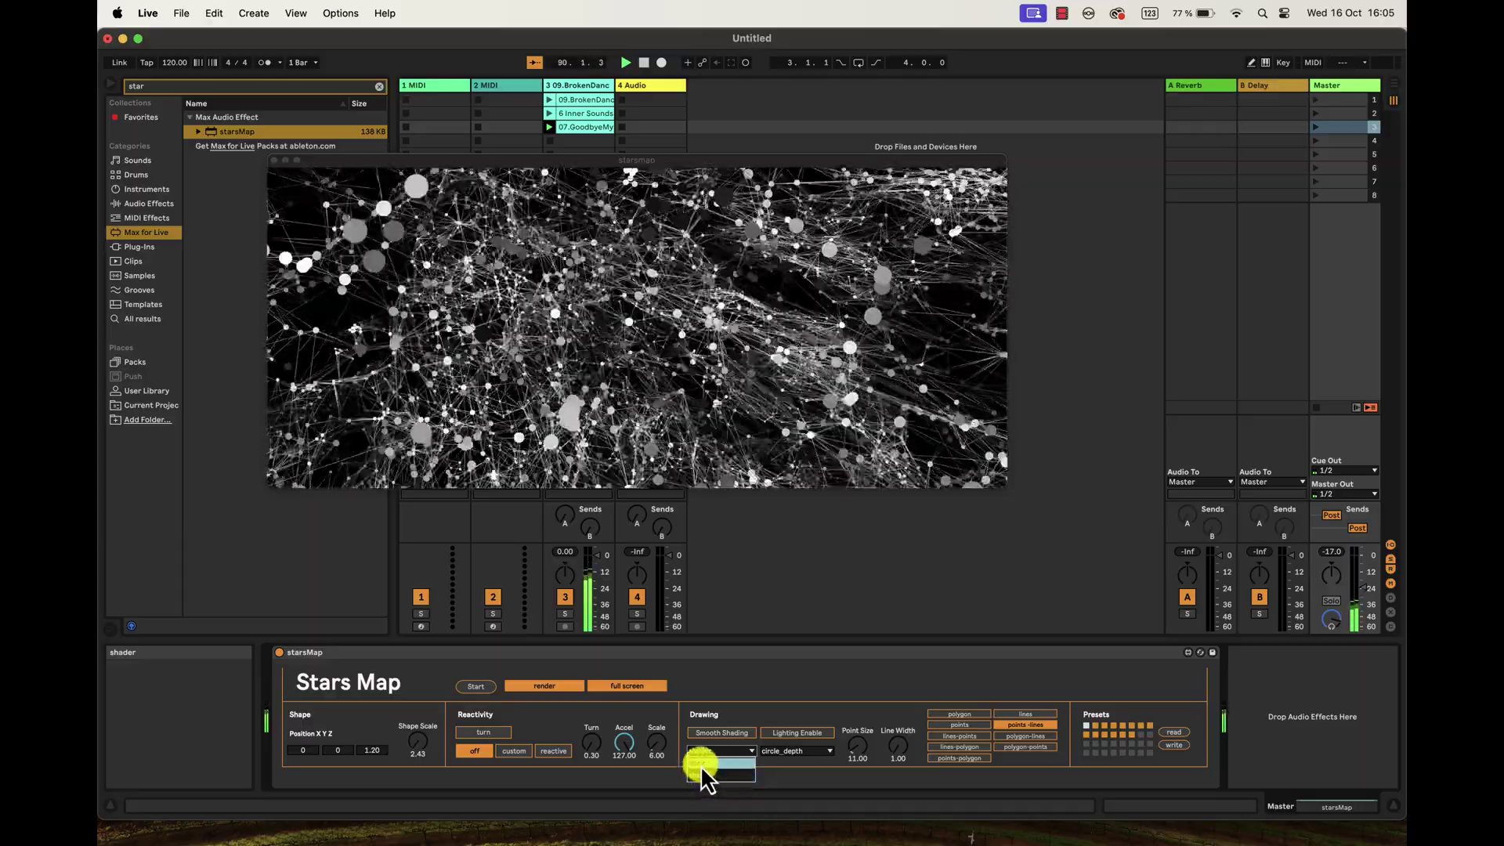
click(701, 765)
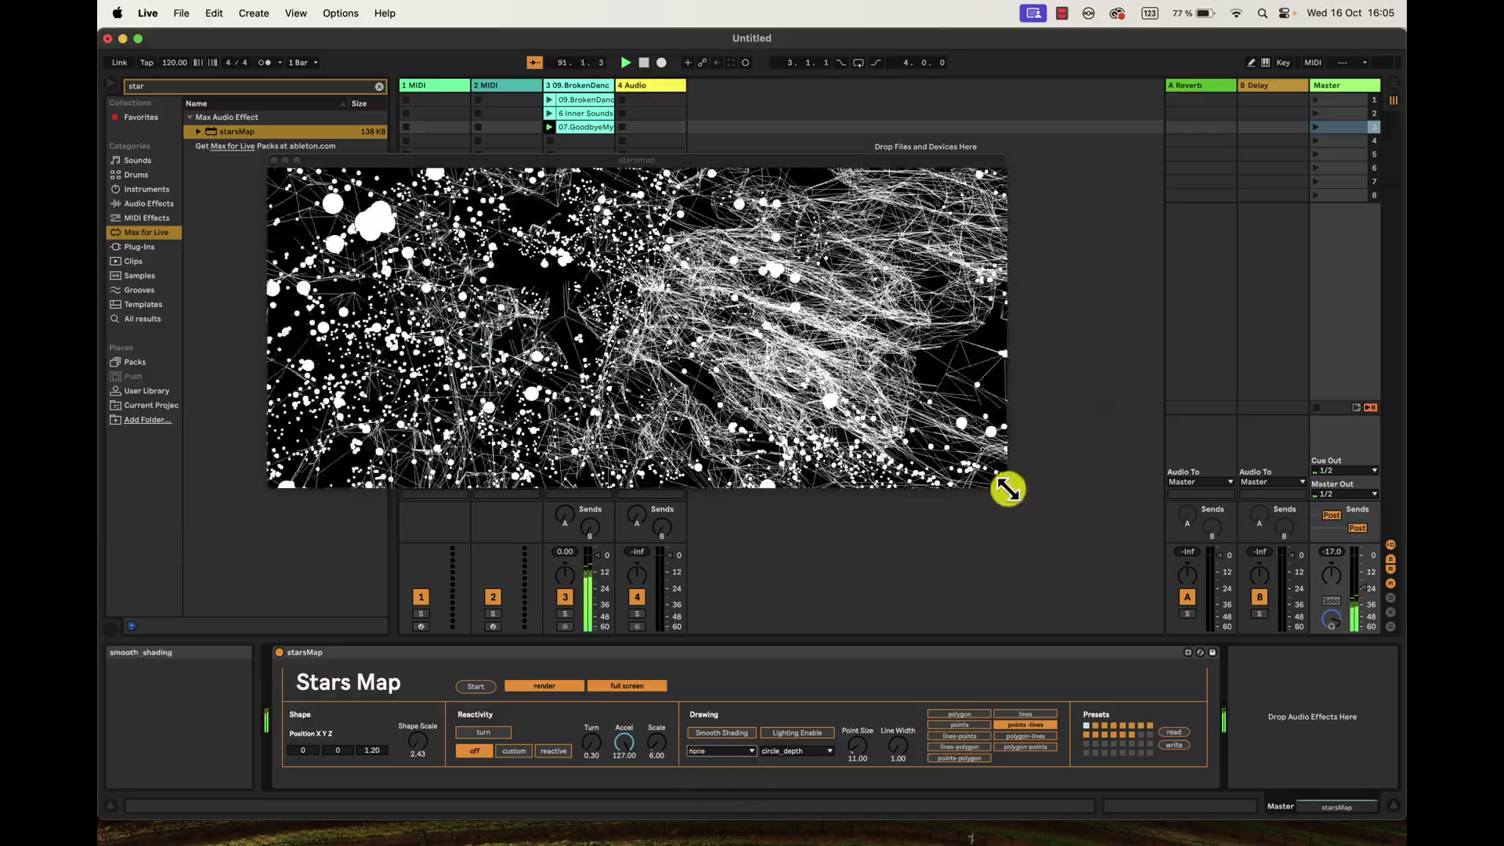
Enlarge the visualiser window and turn on Lighting Enable.
drag(1006, 488, 1250, 548)
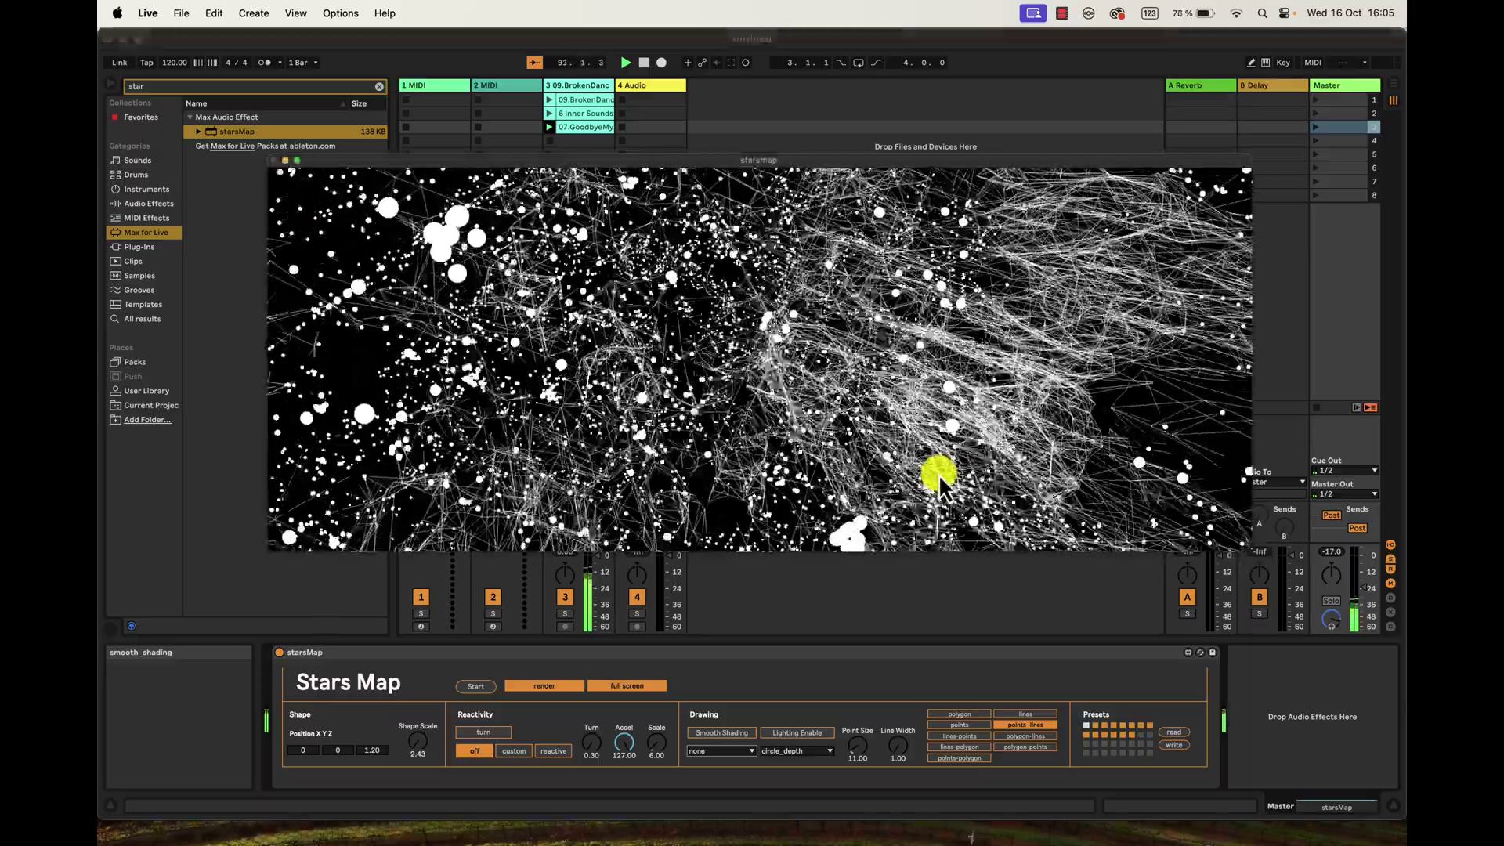
click(861, 757)
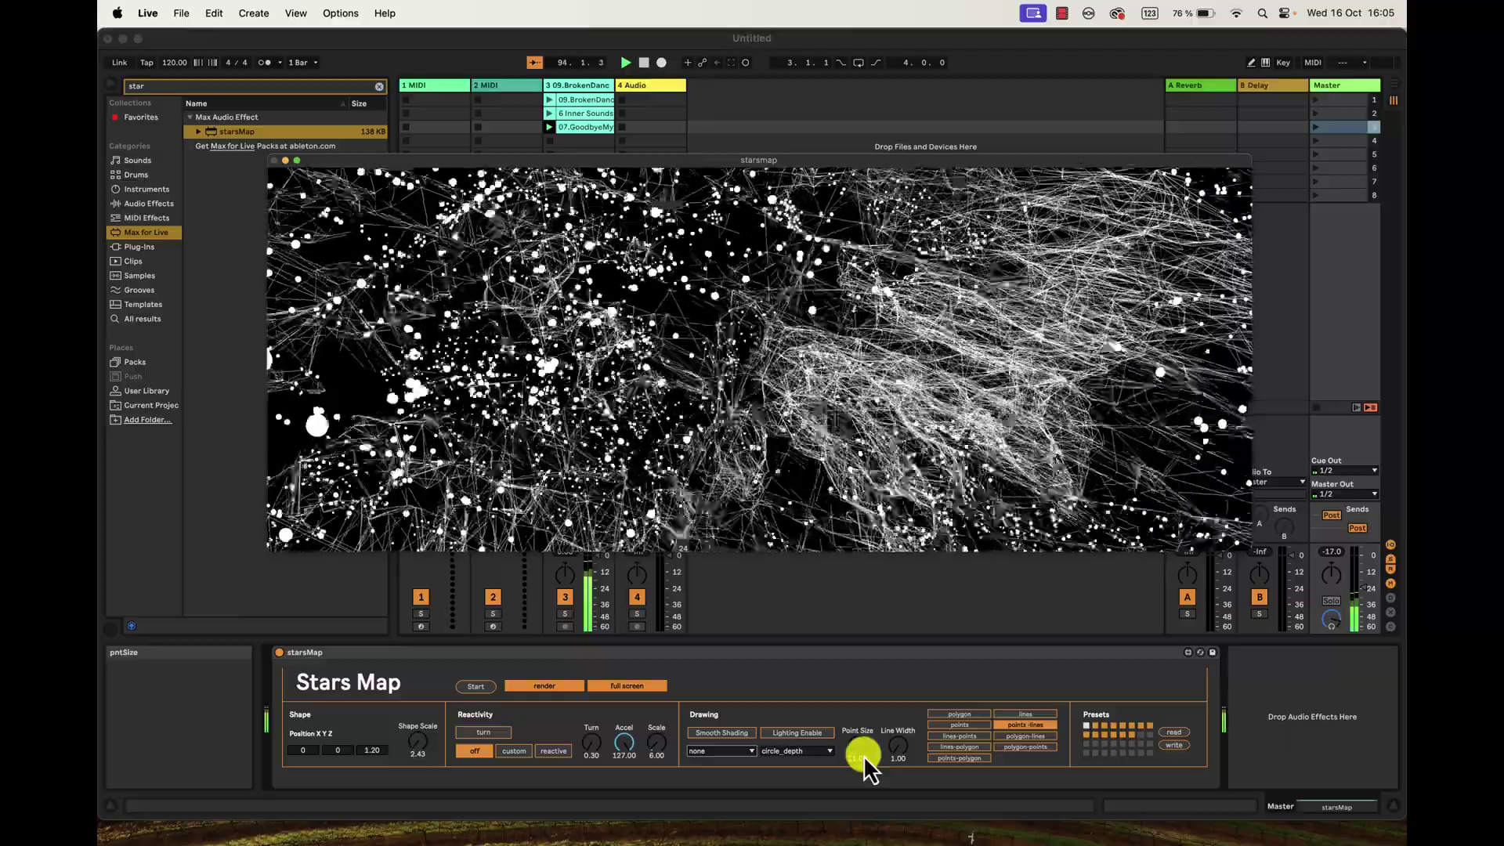
click(801, 738)
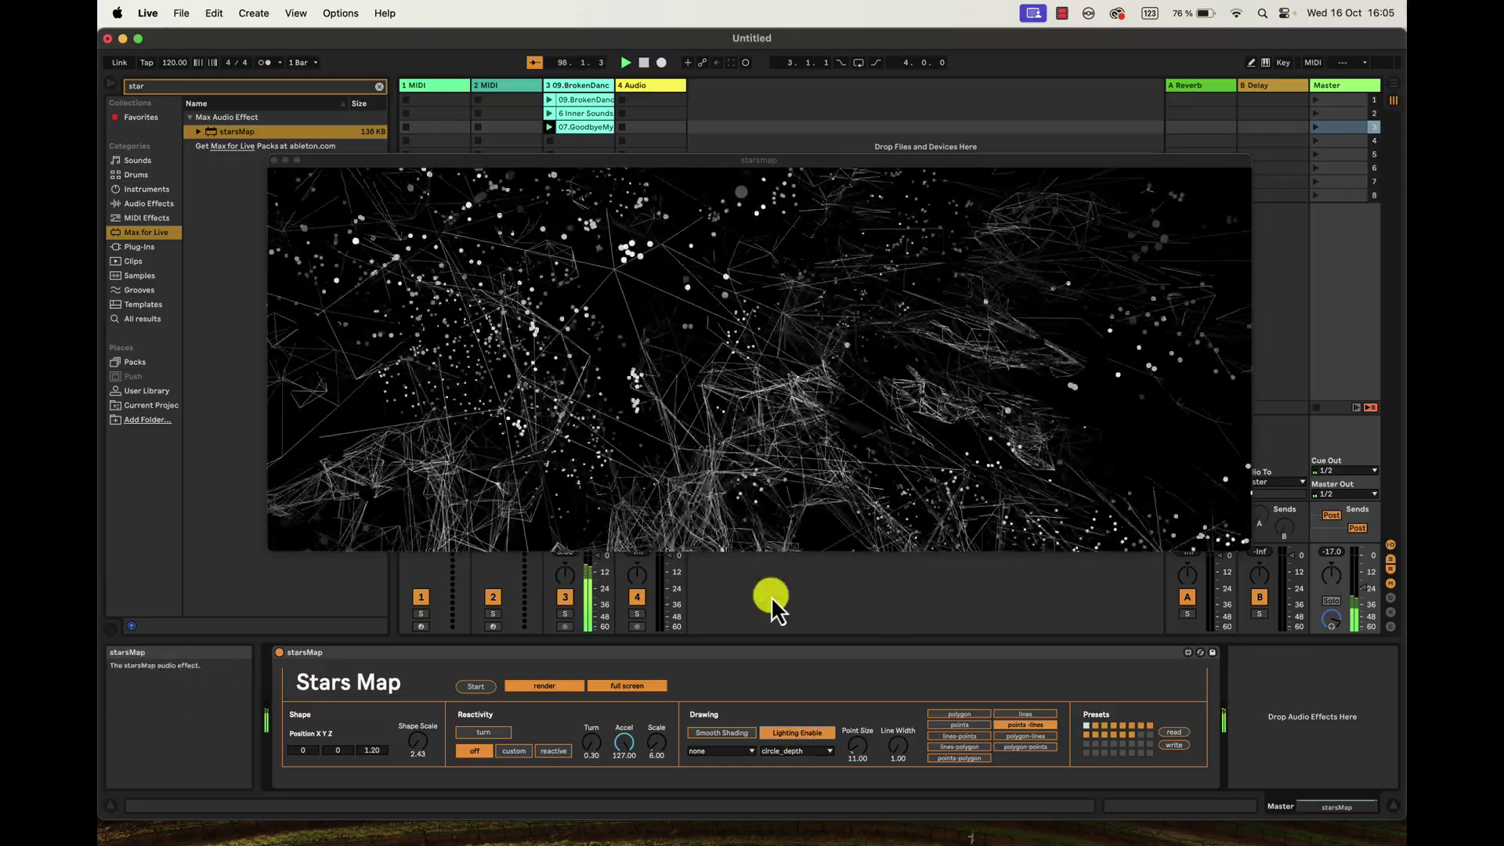
Recall the dots and polygon presets, then set the shader option to none.
click(1104, 727)
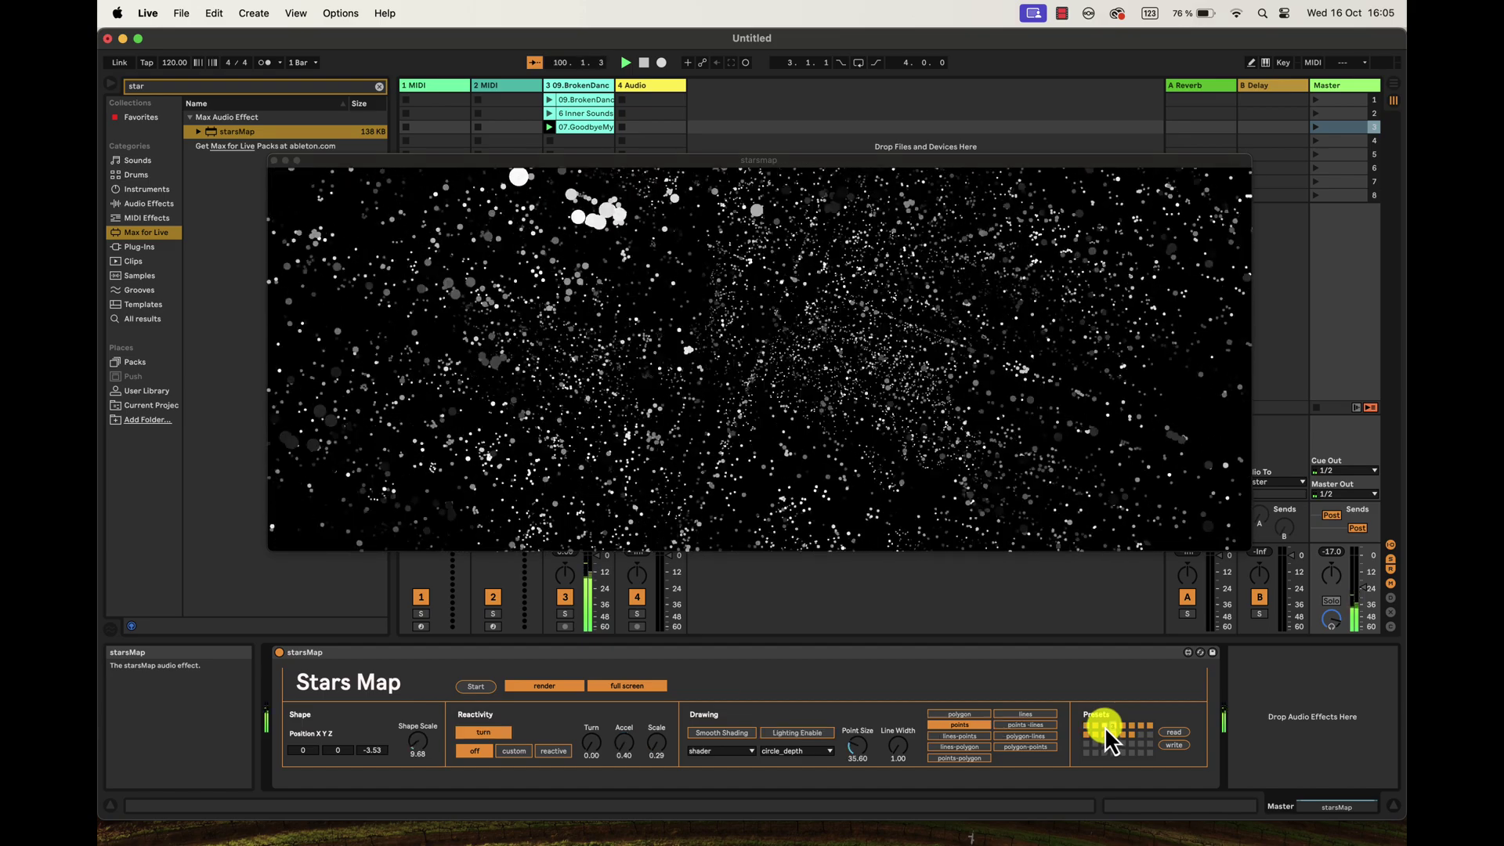
click(1114, 728)
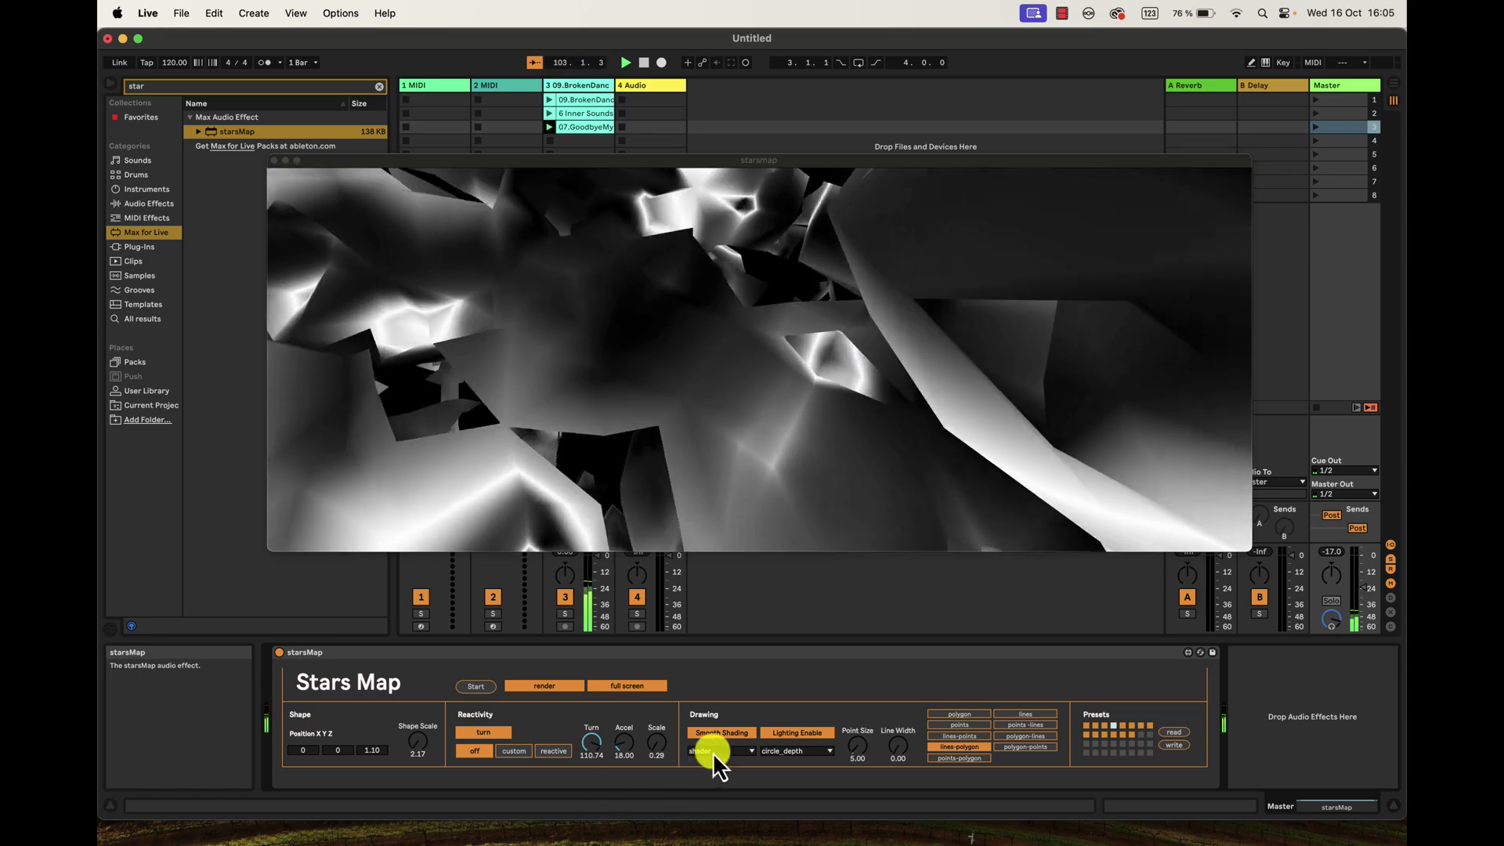
click(710, 754)
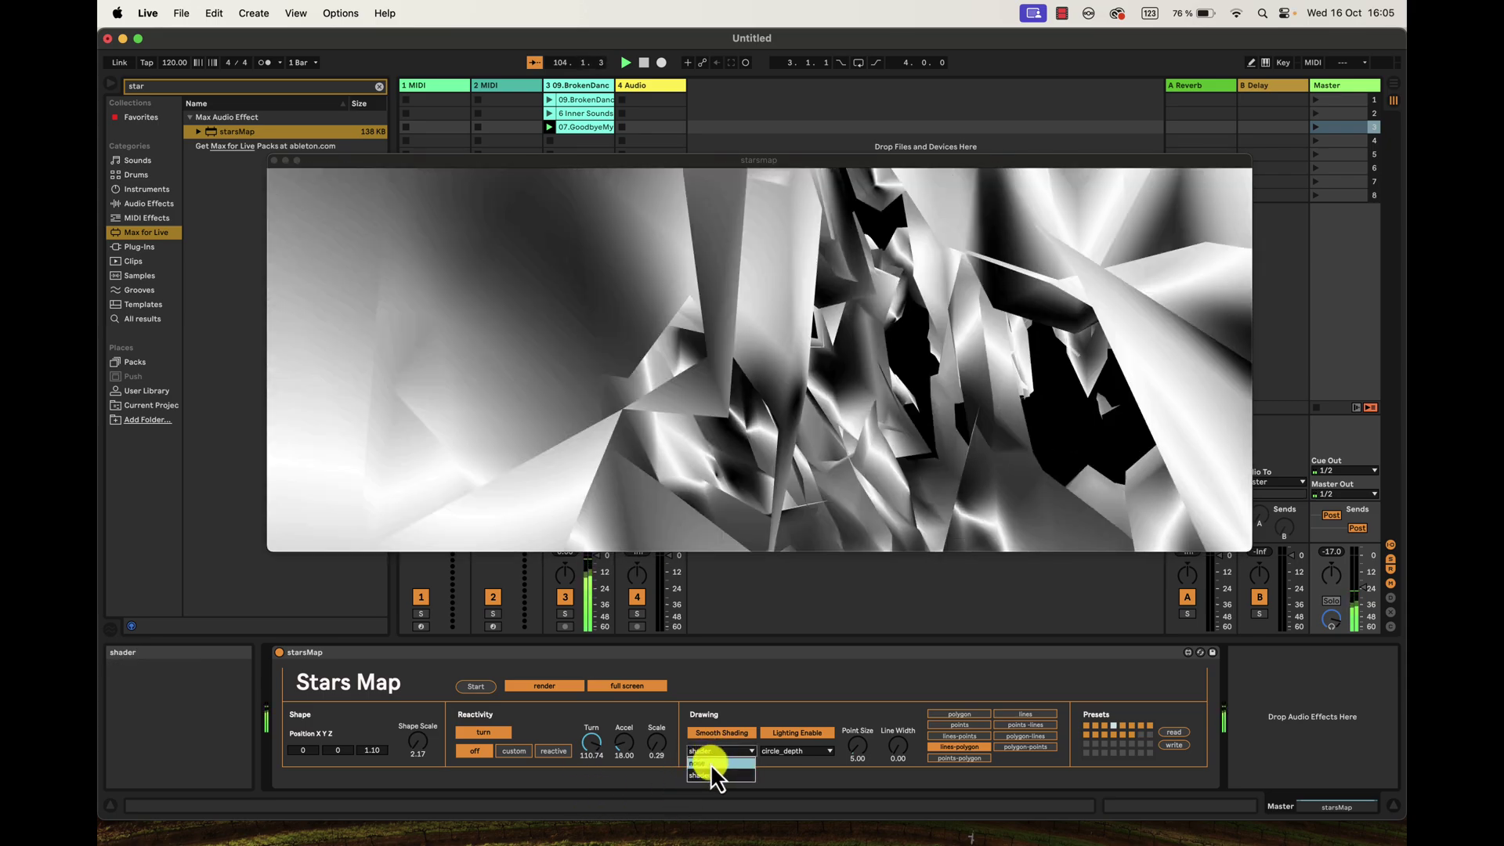
click(711, 764)
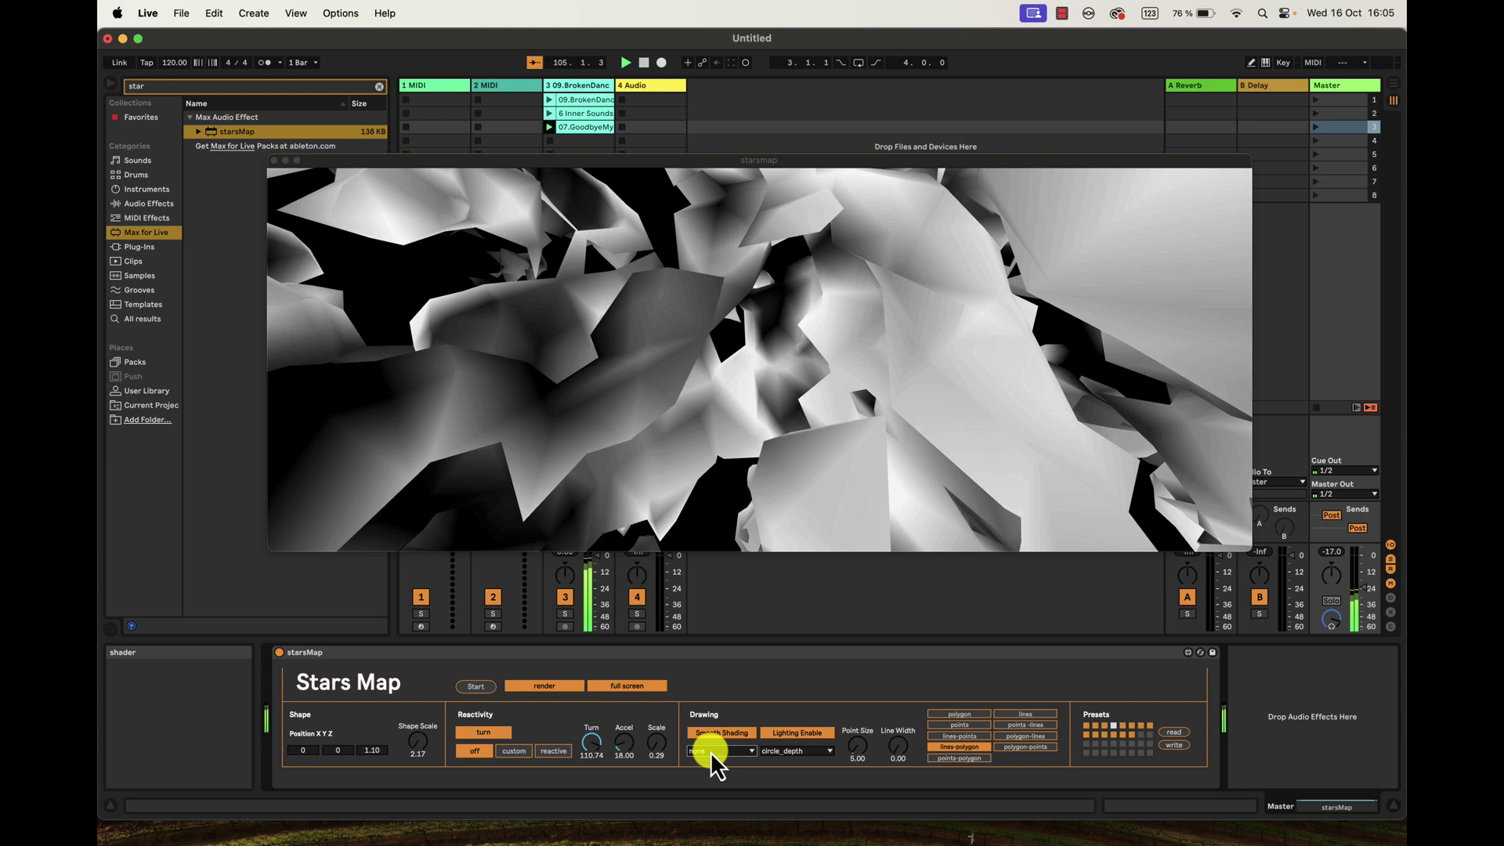
Toggle lighting off and on, and compare shader versus none, ending on shader.
click(783, 734)
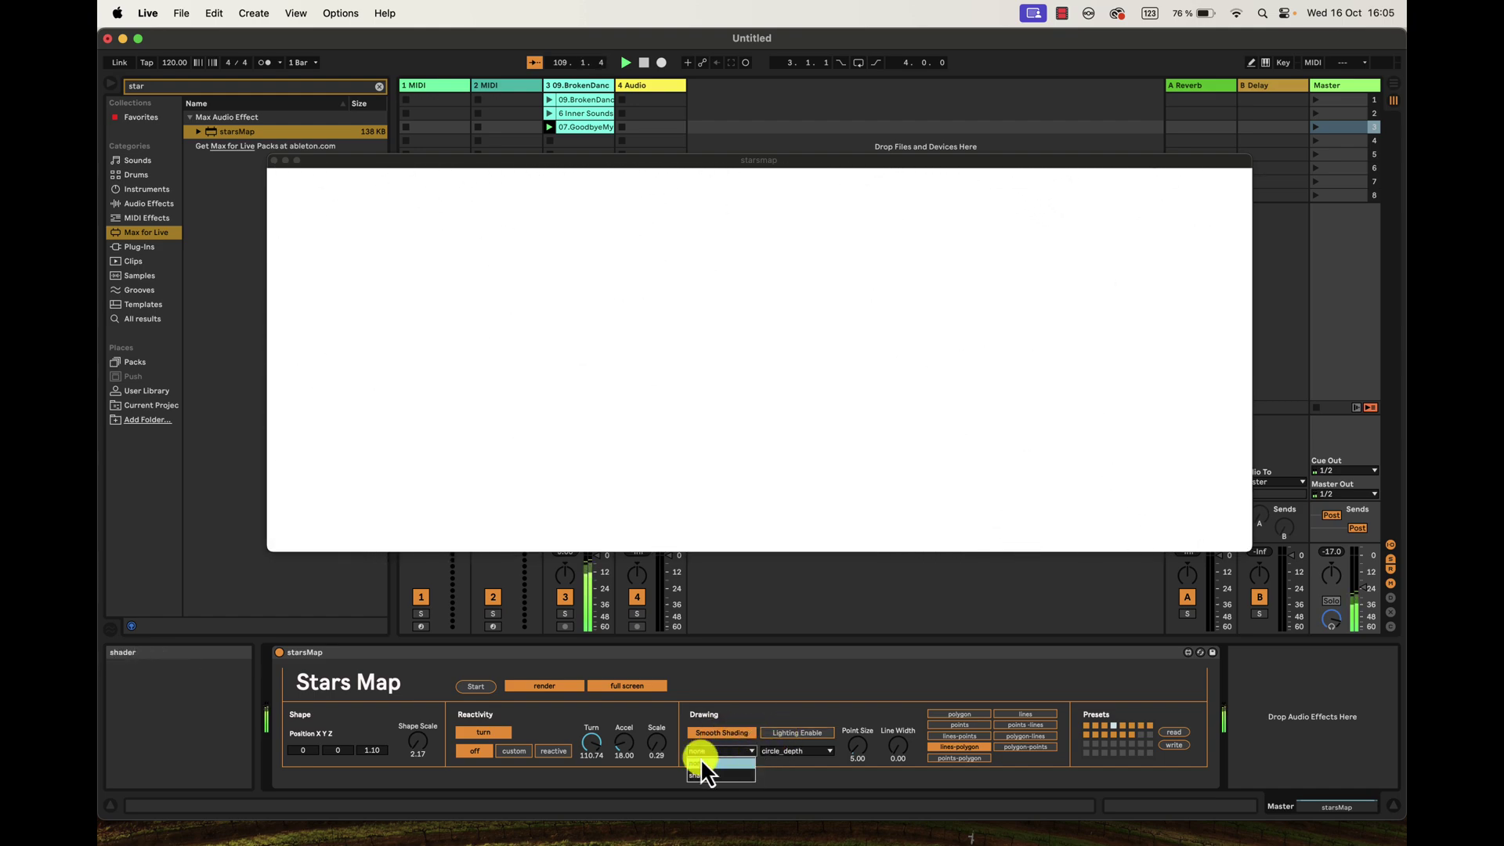
click(792, 732)
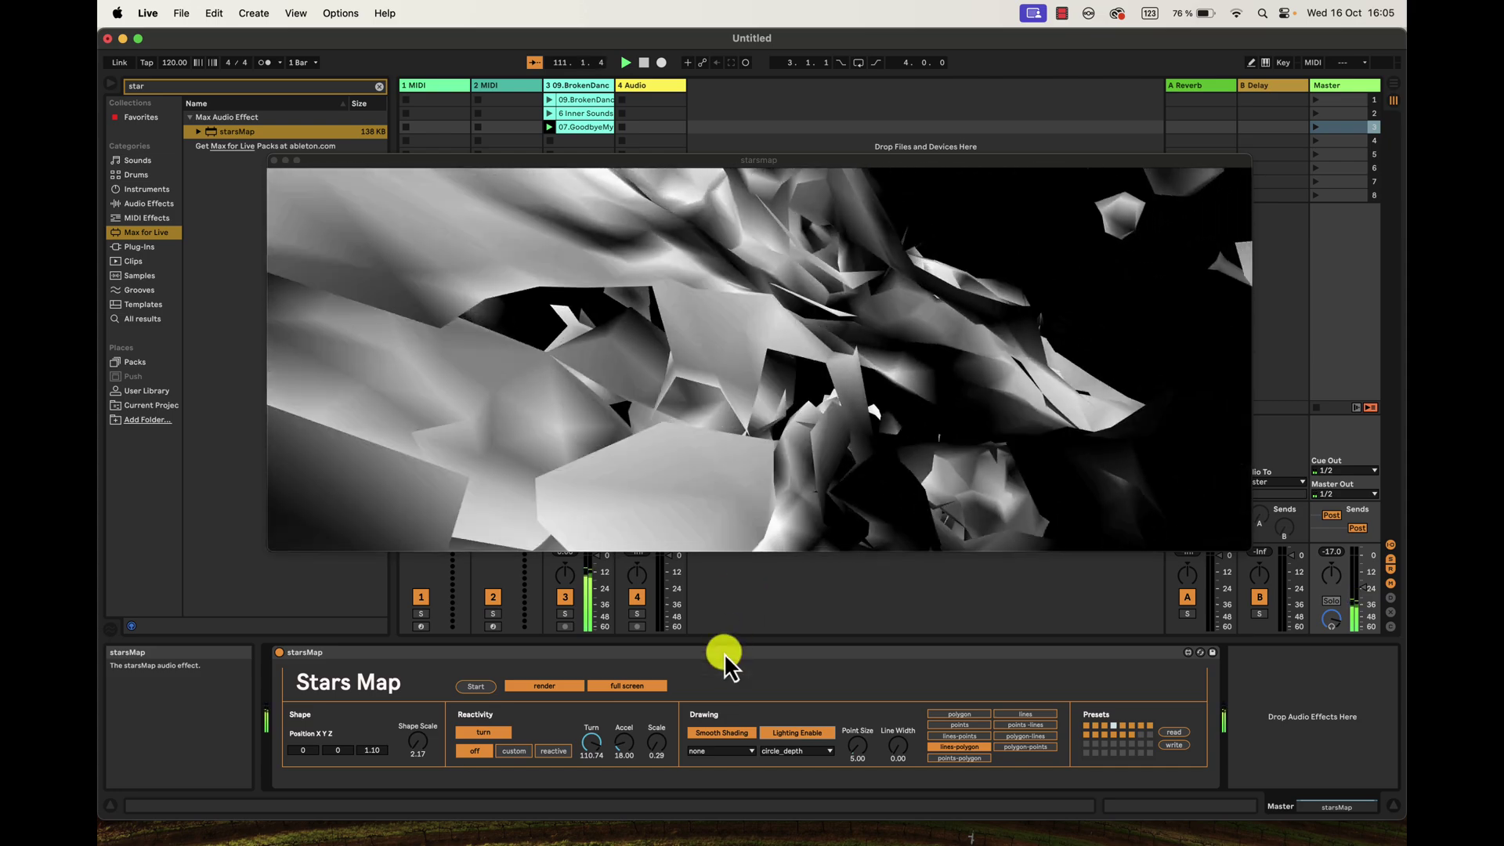
click(721, 751)
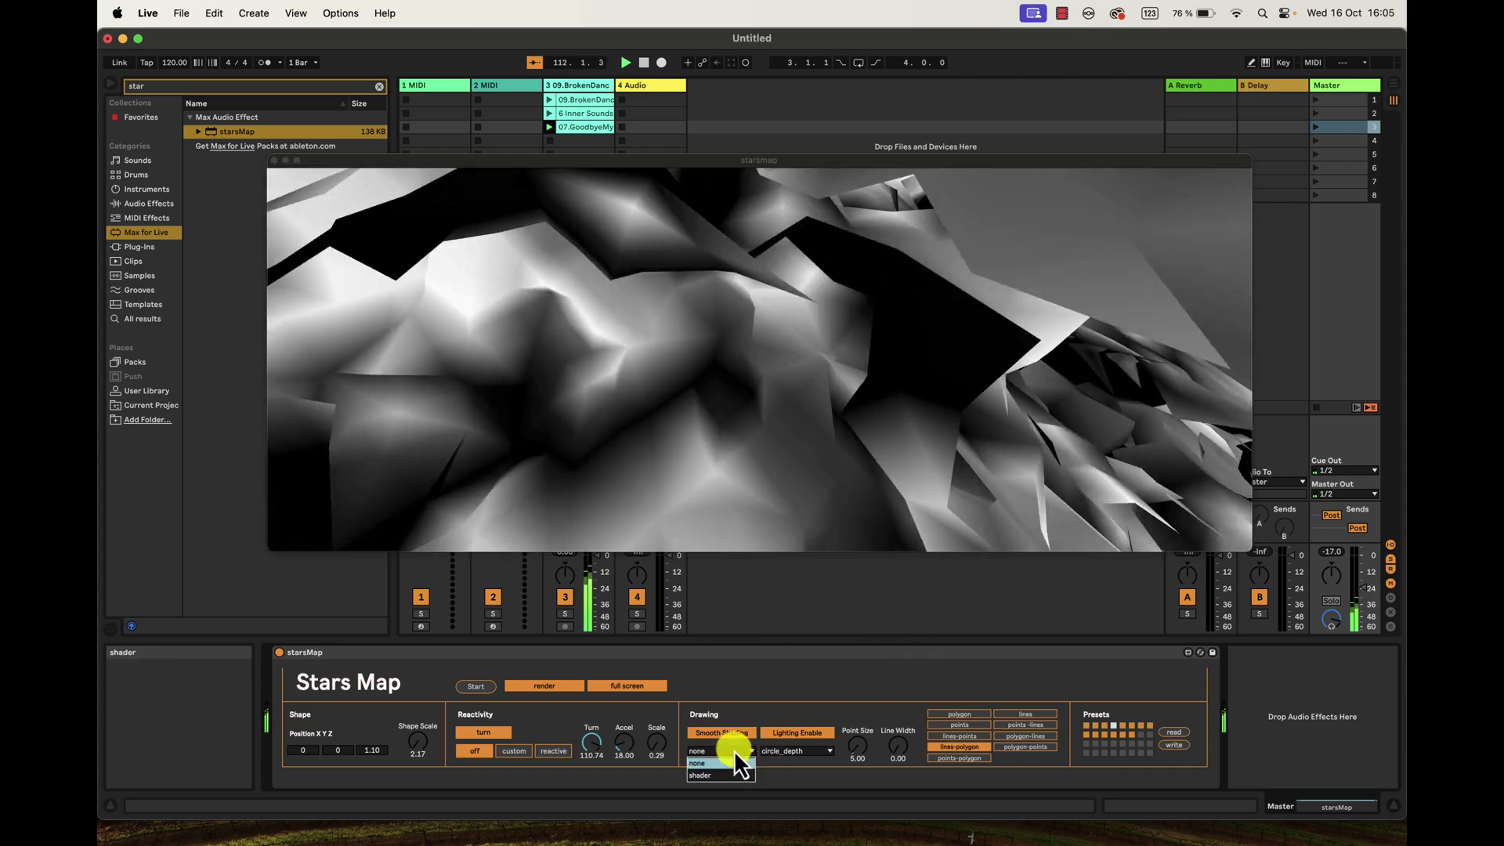
click(704, 774)
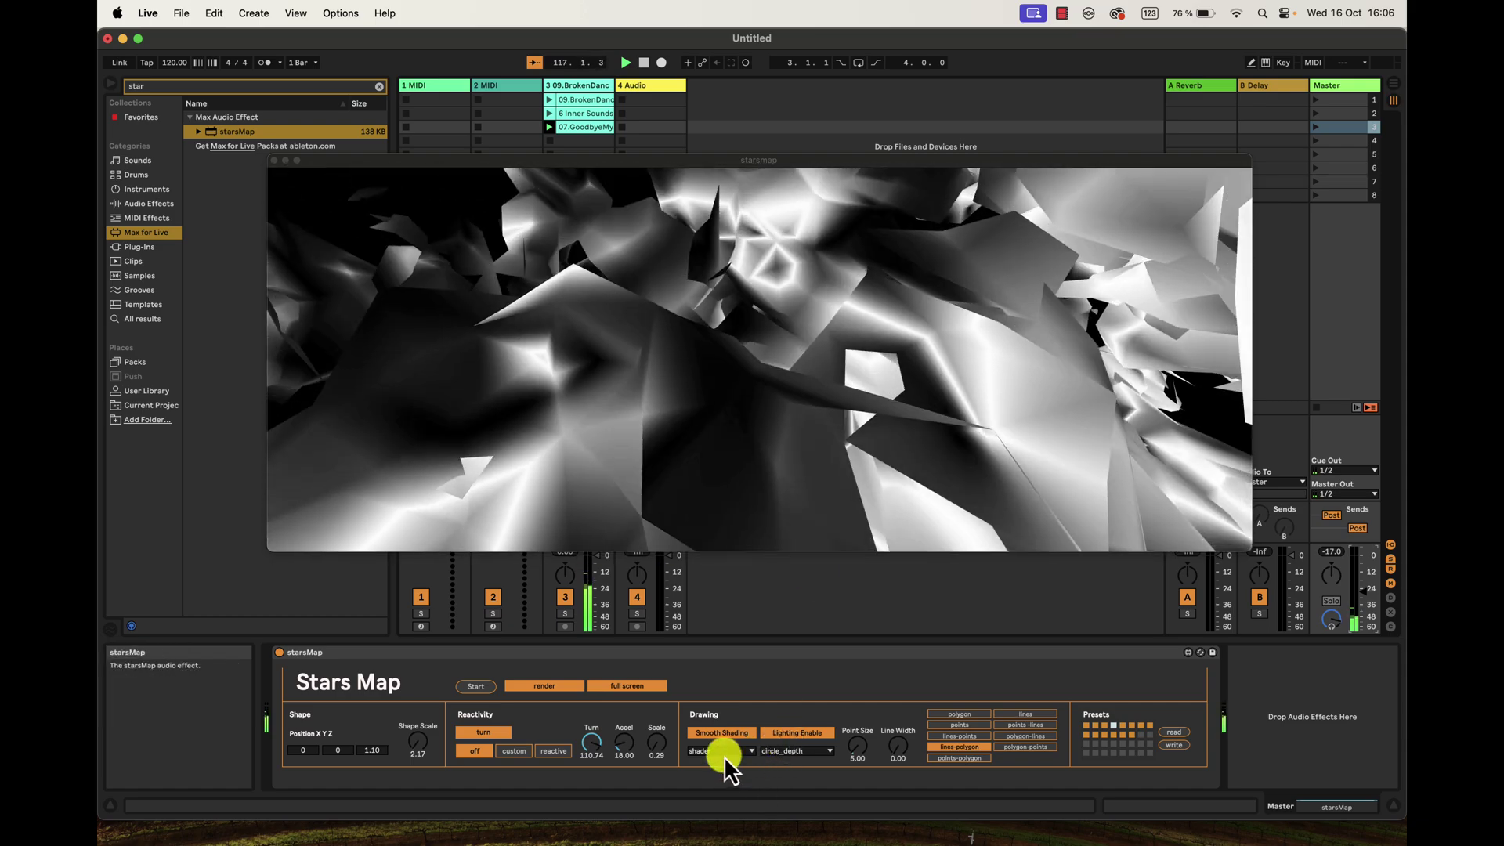
click(723, 751)
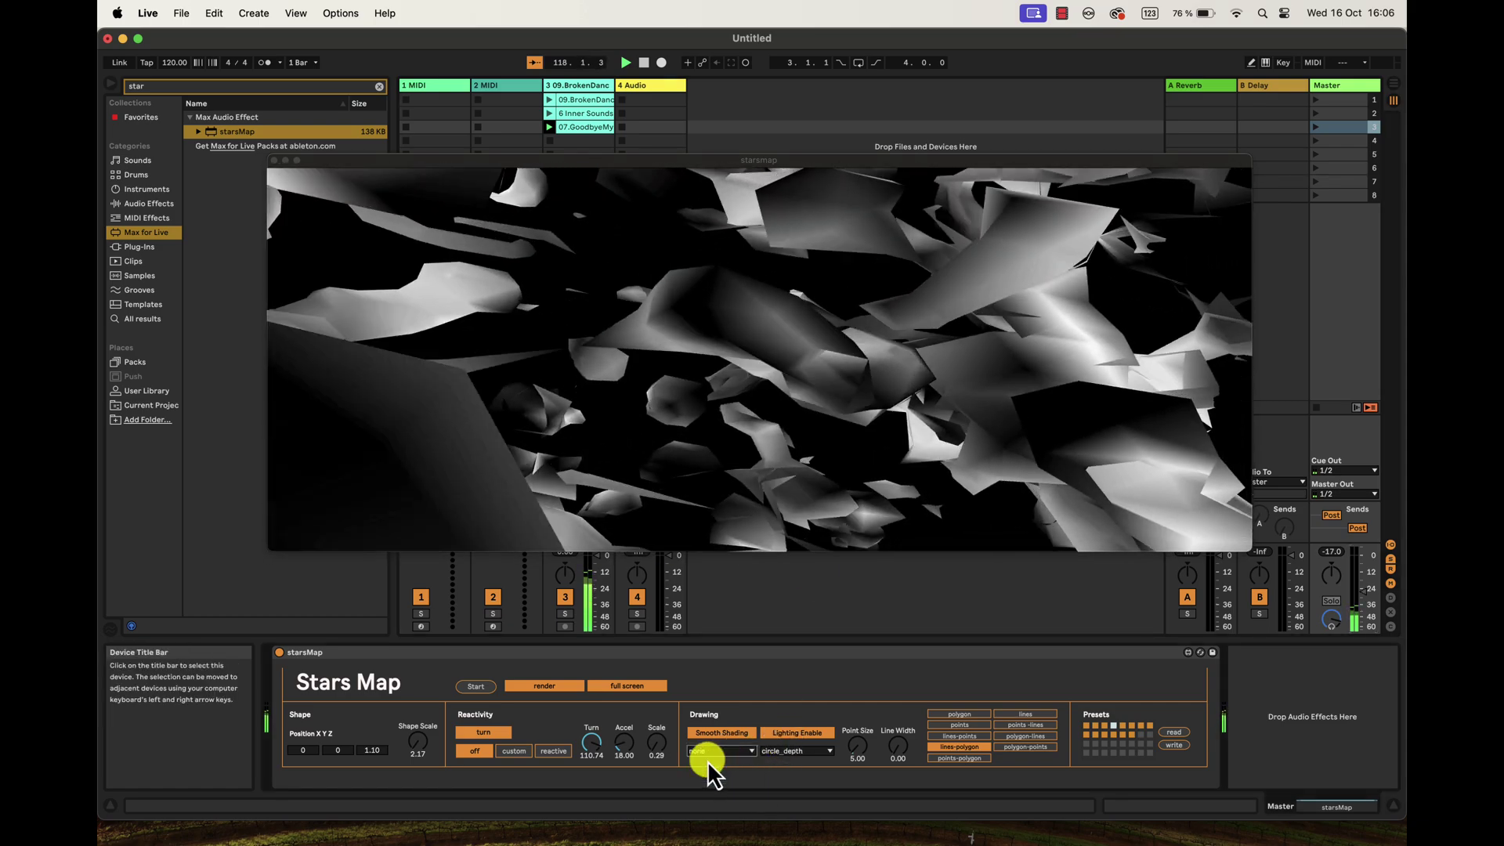
click(706, 753)
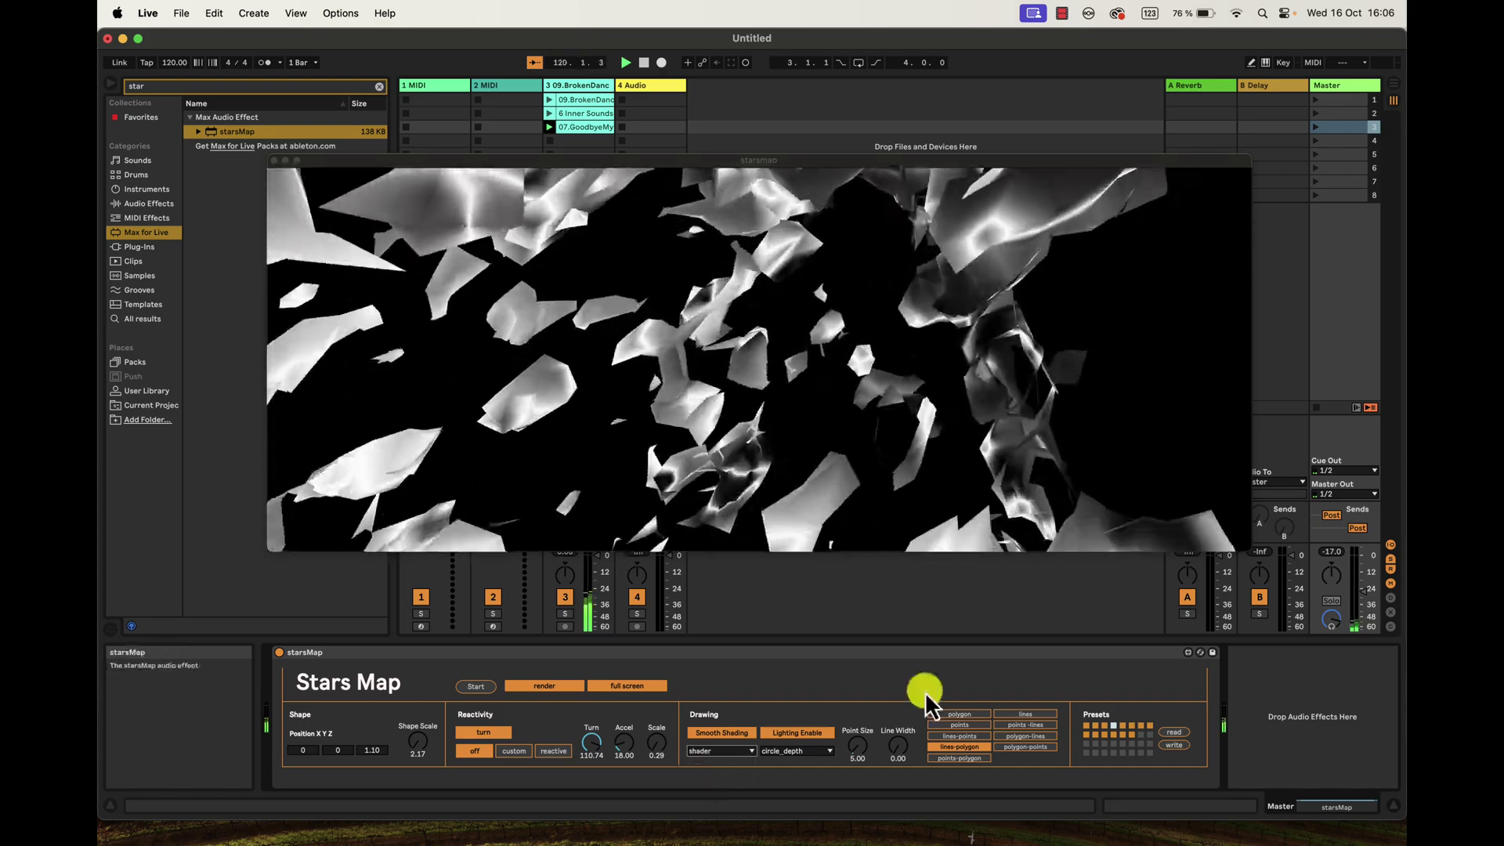
Recall a stored preset, turn the Master volume down, and launch scene 2.
click(1090, 735)
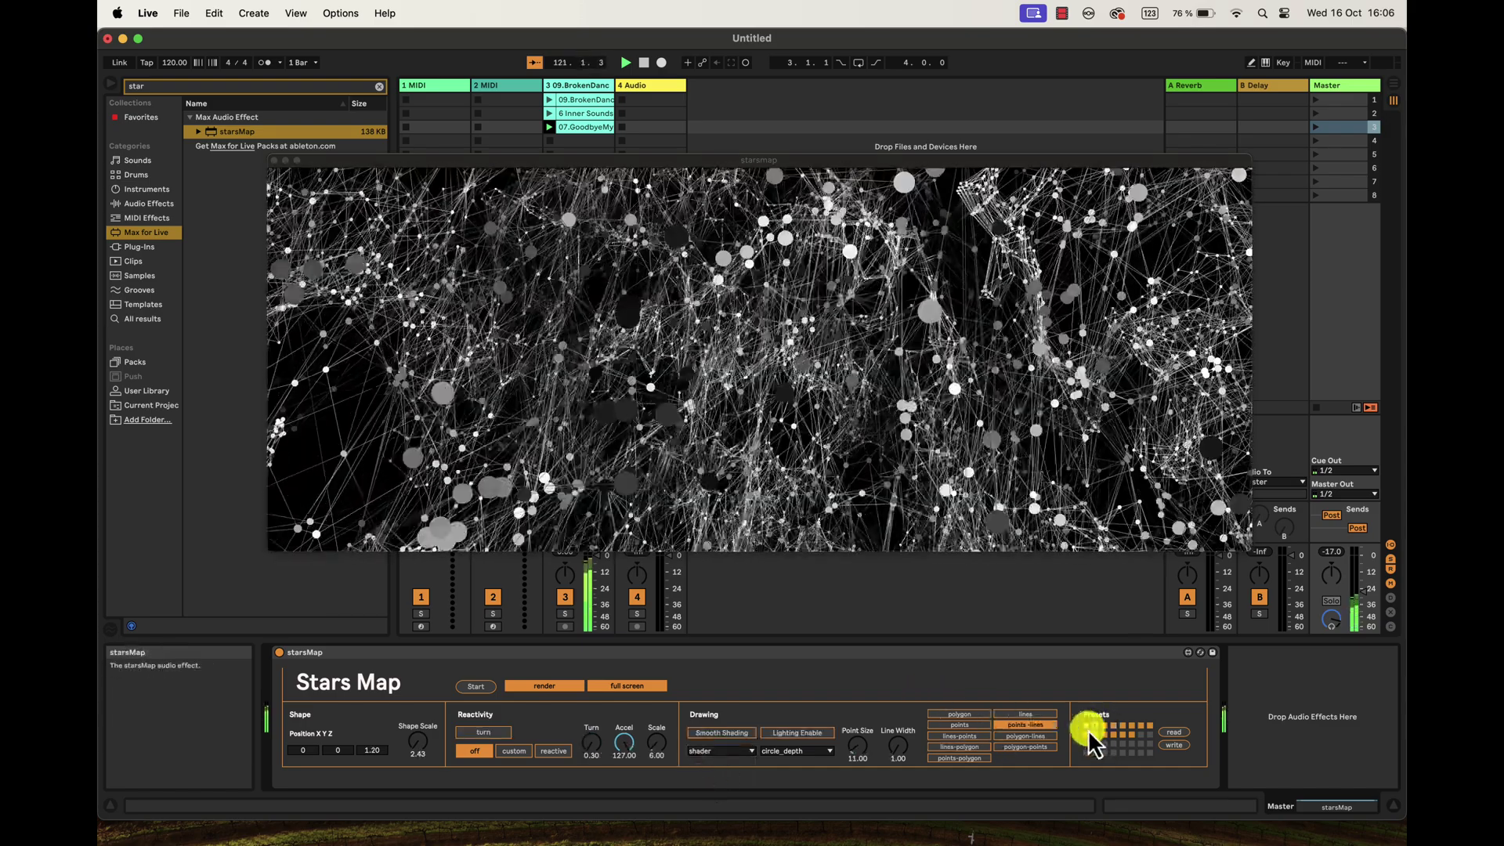
drag(1367, 591, 1364, 592)
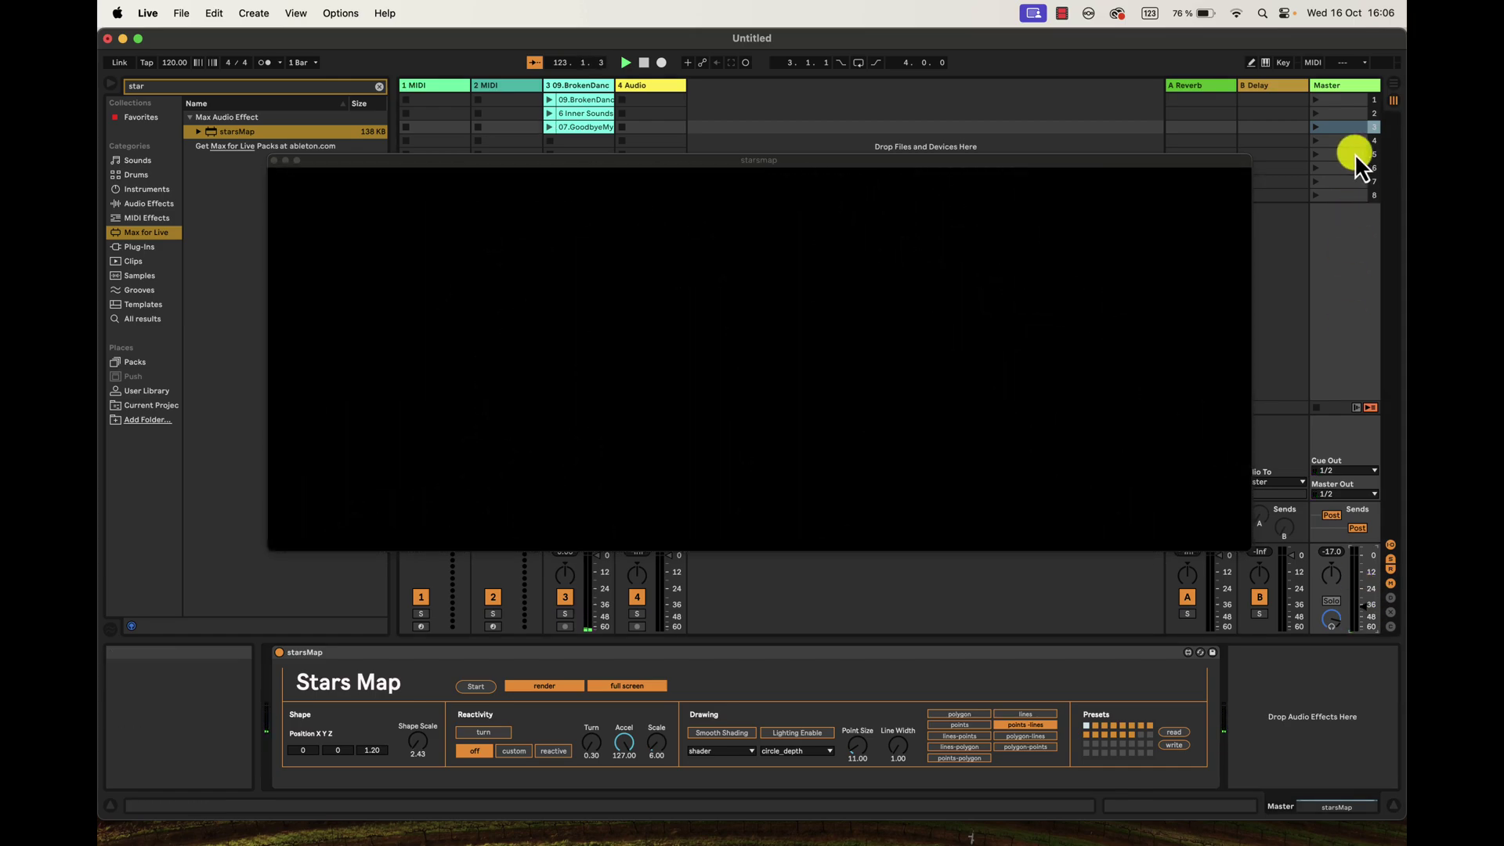
click(1330, 114)
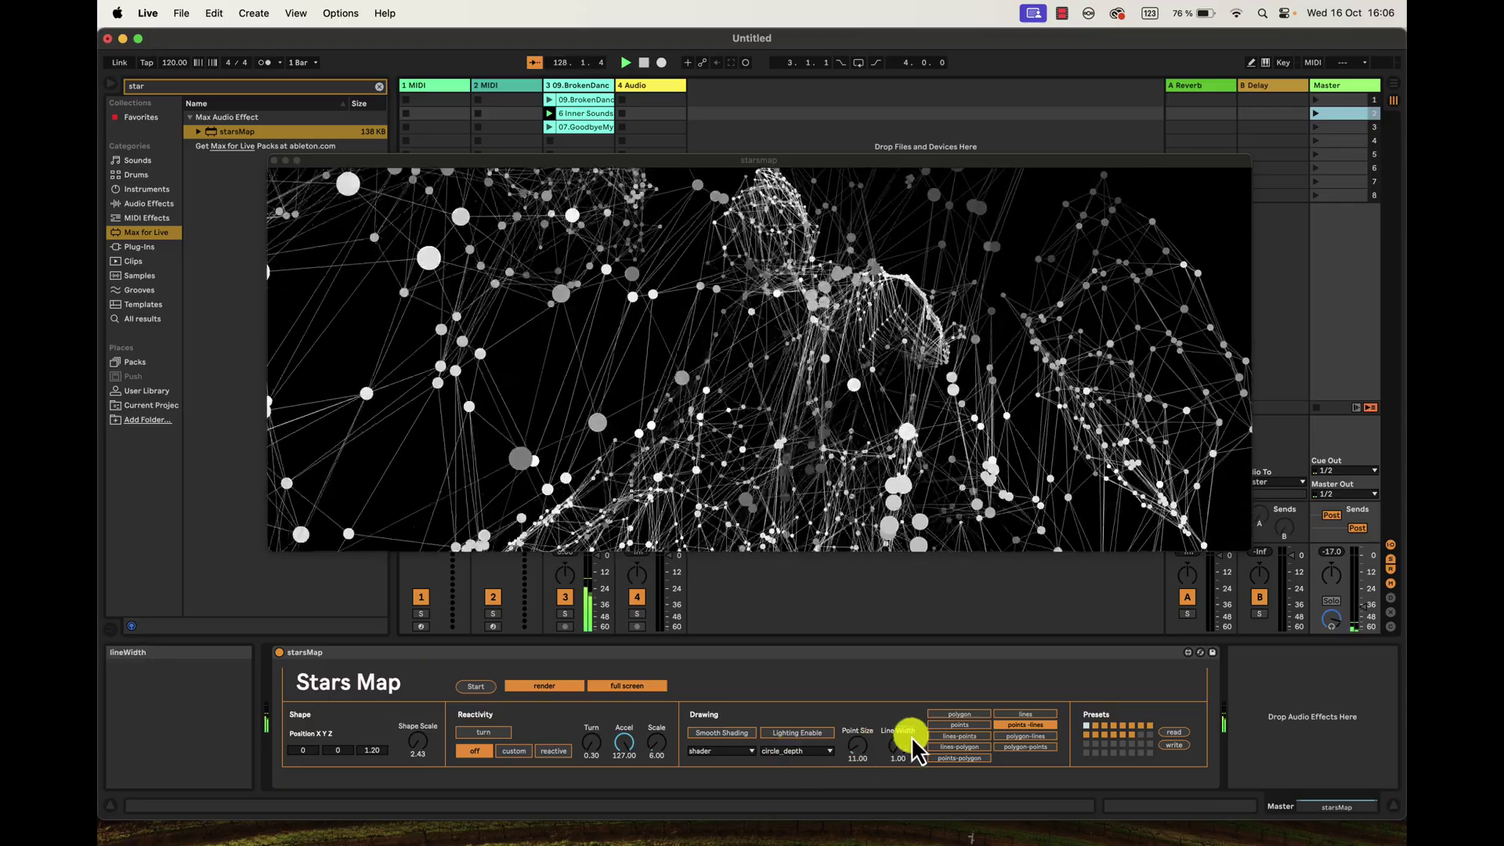
Switch to the points draw mode and adjust the Point Size knob.
click(959, 725)
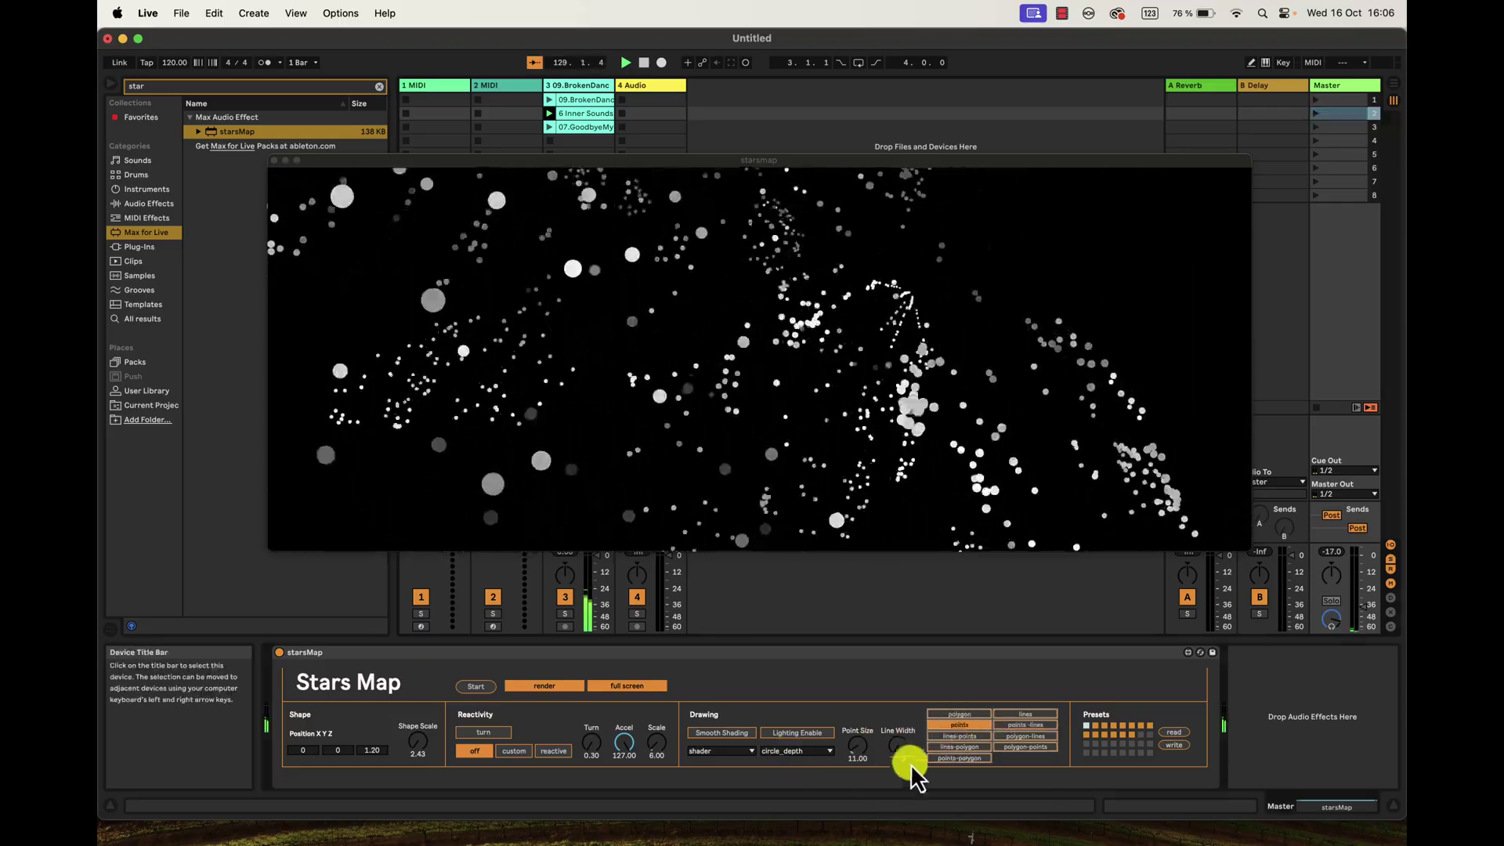
drag(859, 750, 858, 748)
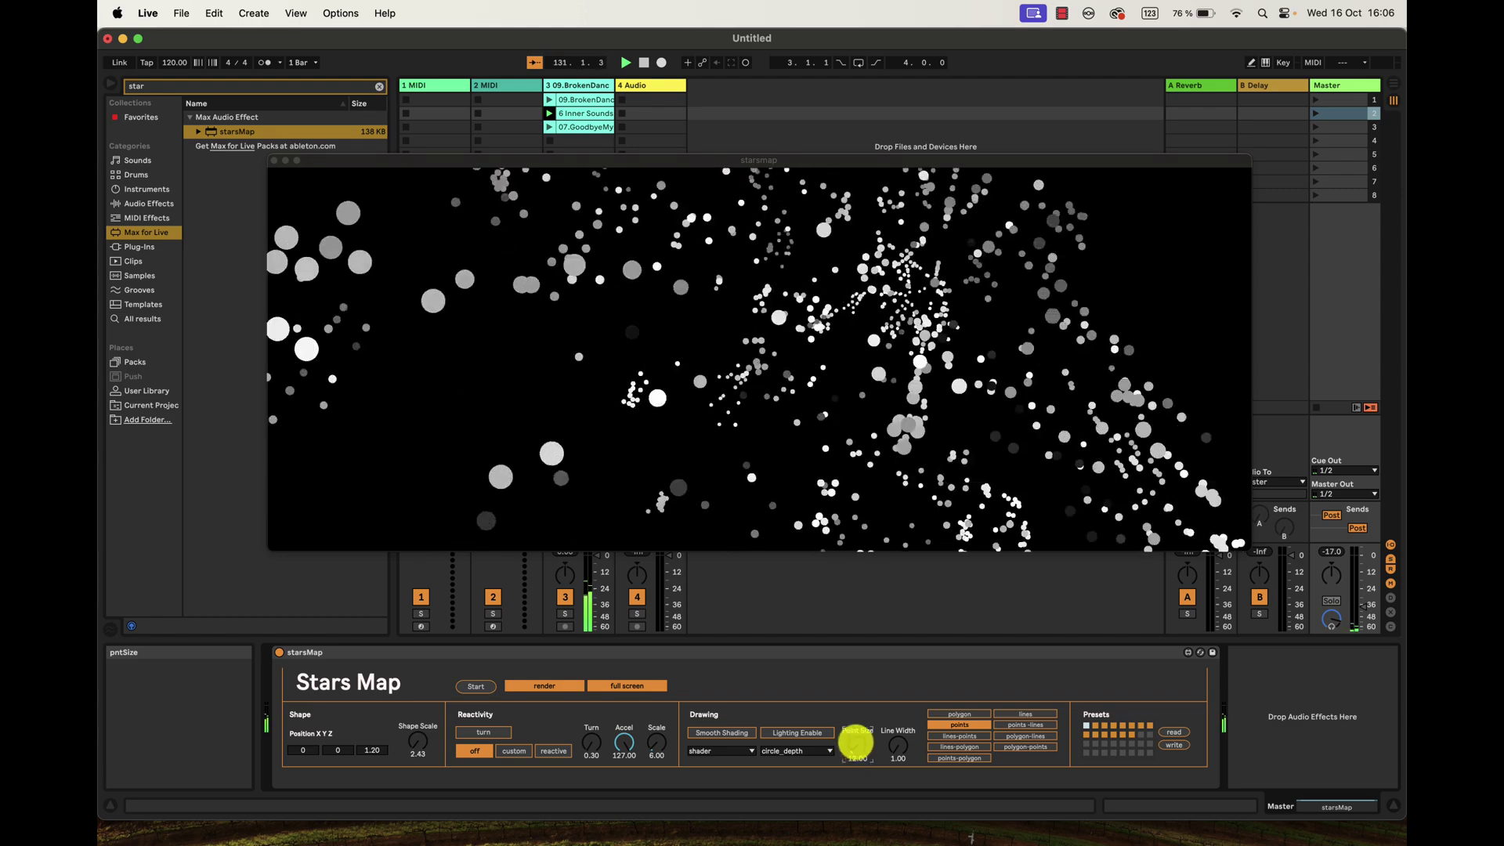
drag(863, 694, 881, 662)
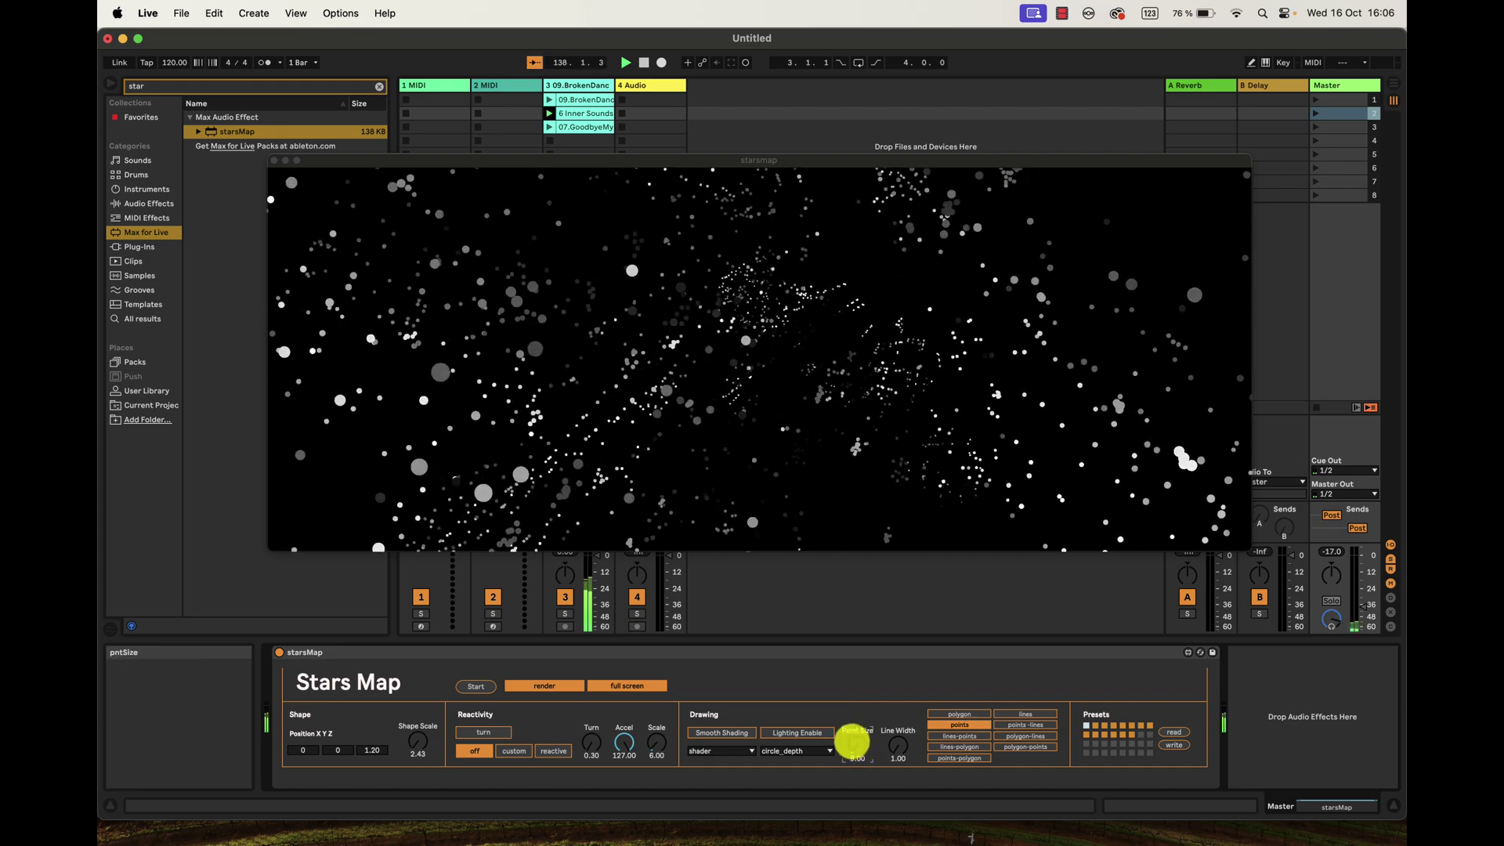
drag(851, 740, 858, 749)
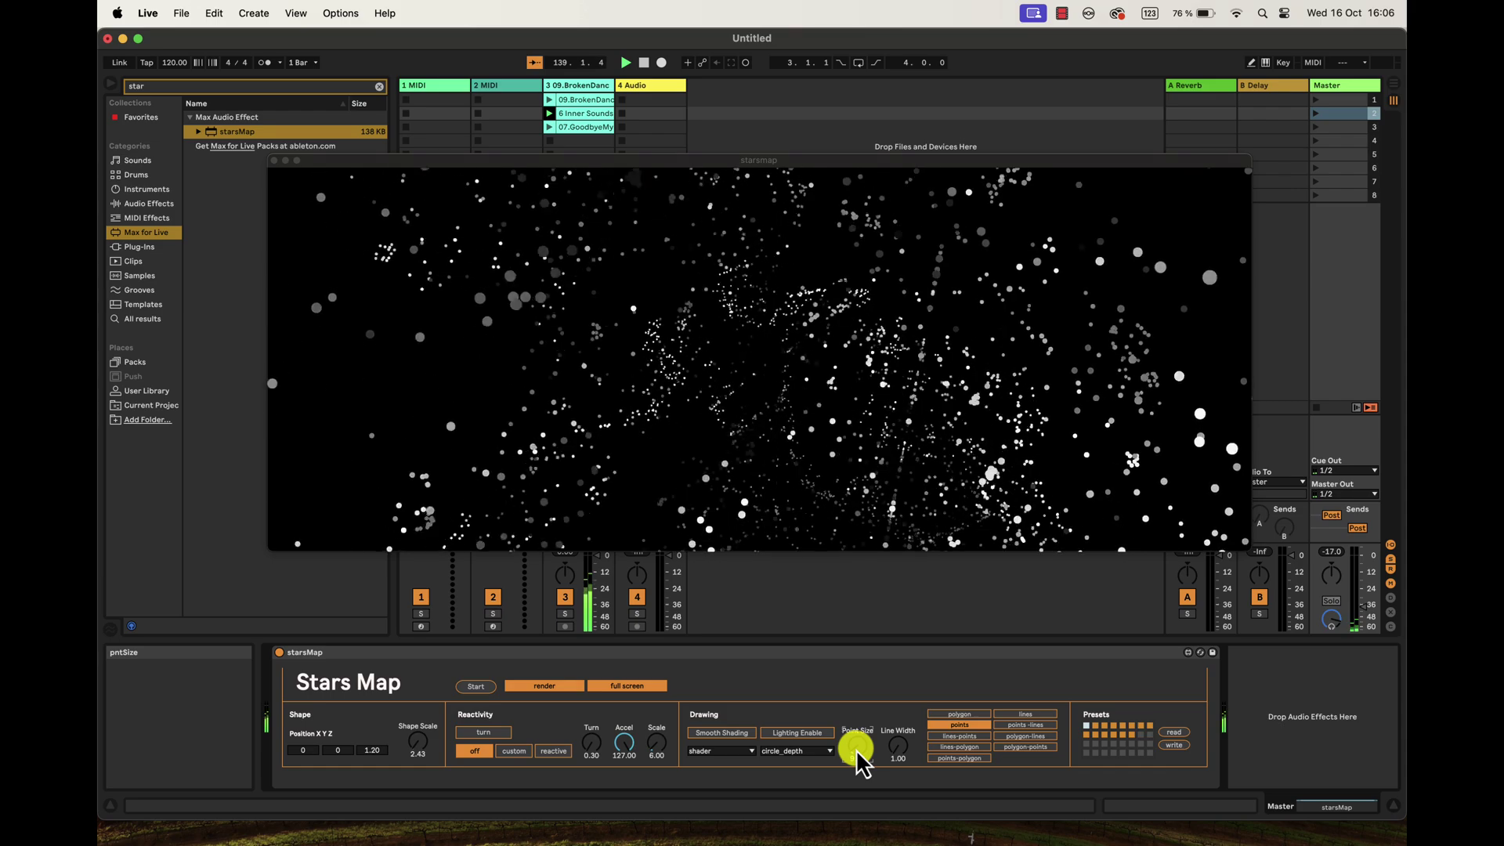
Try the circle and circle_depth point shapes.
click(788, 749)
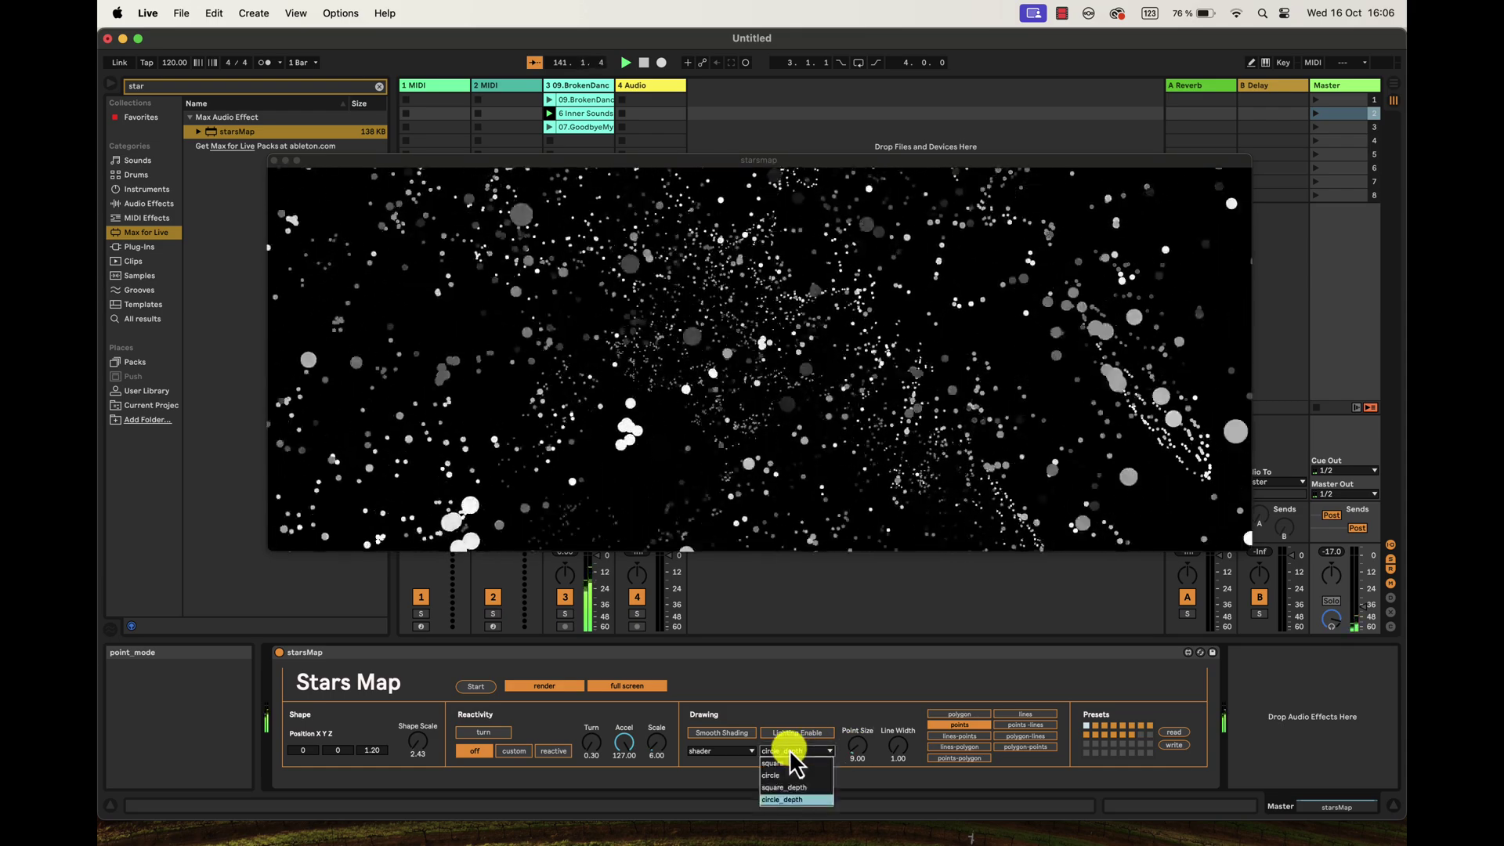
click(774, 775)
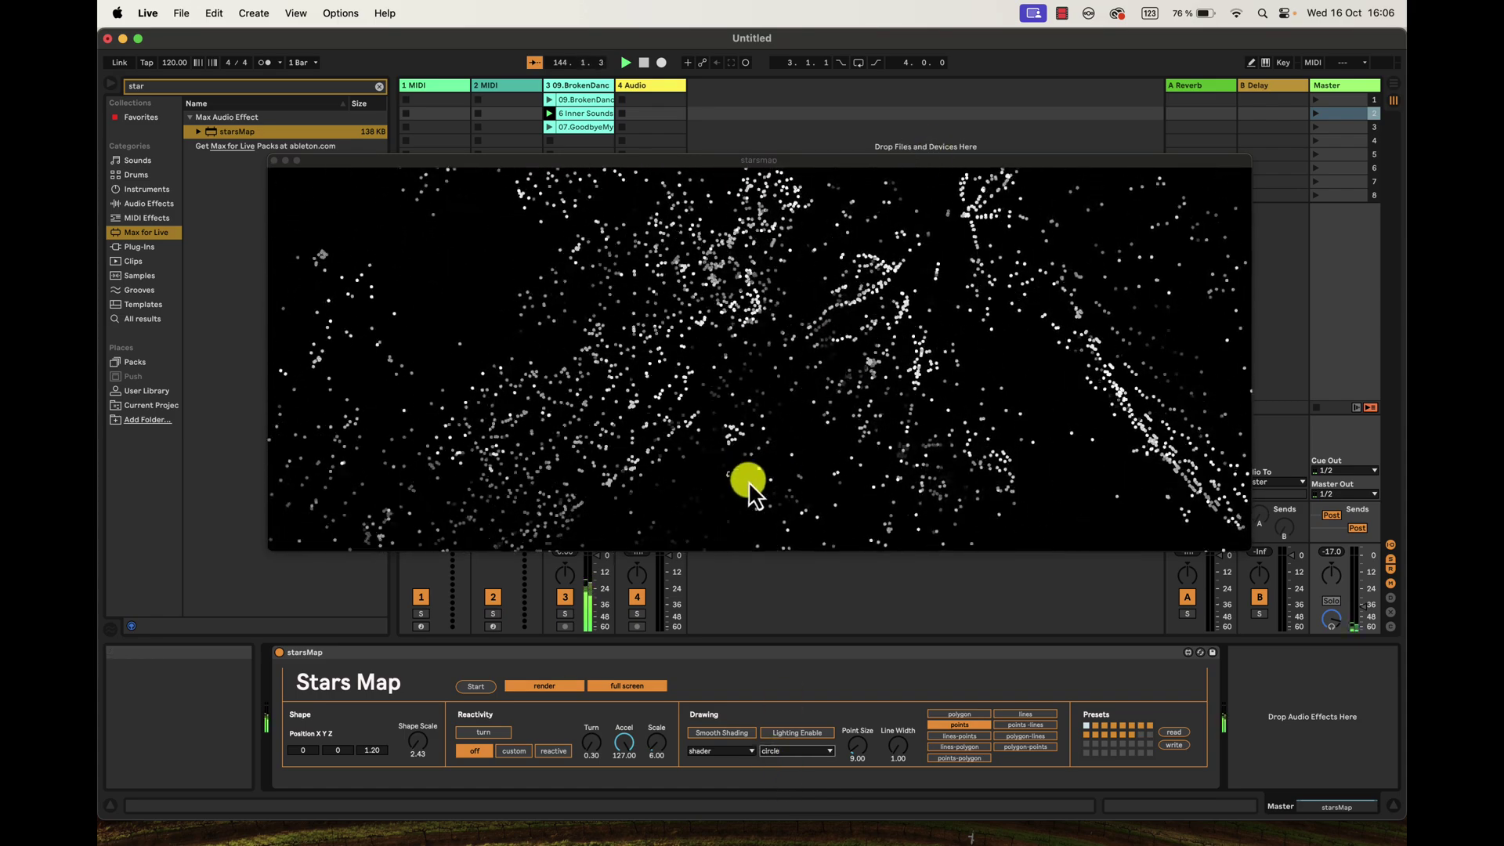
click(799, 751)
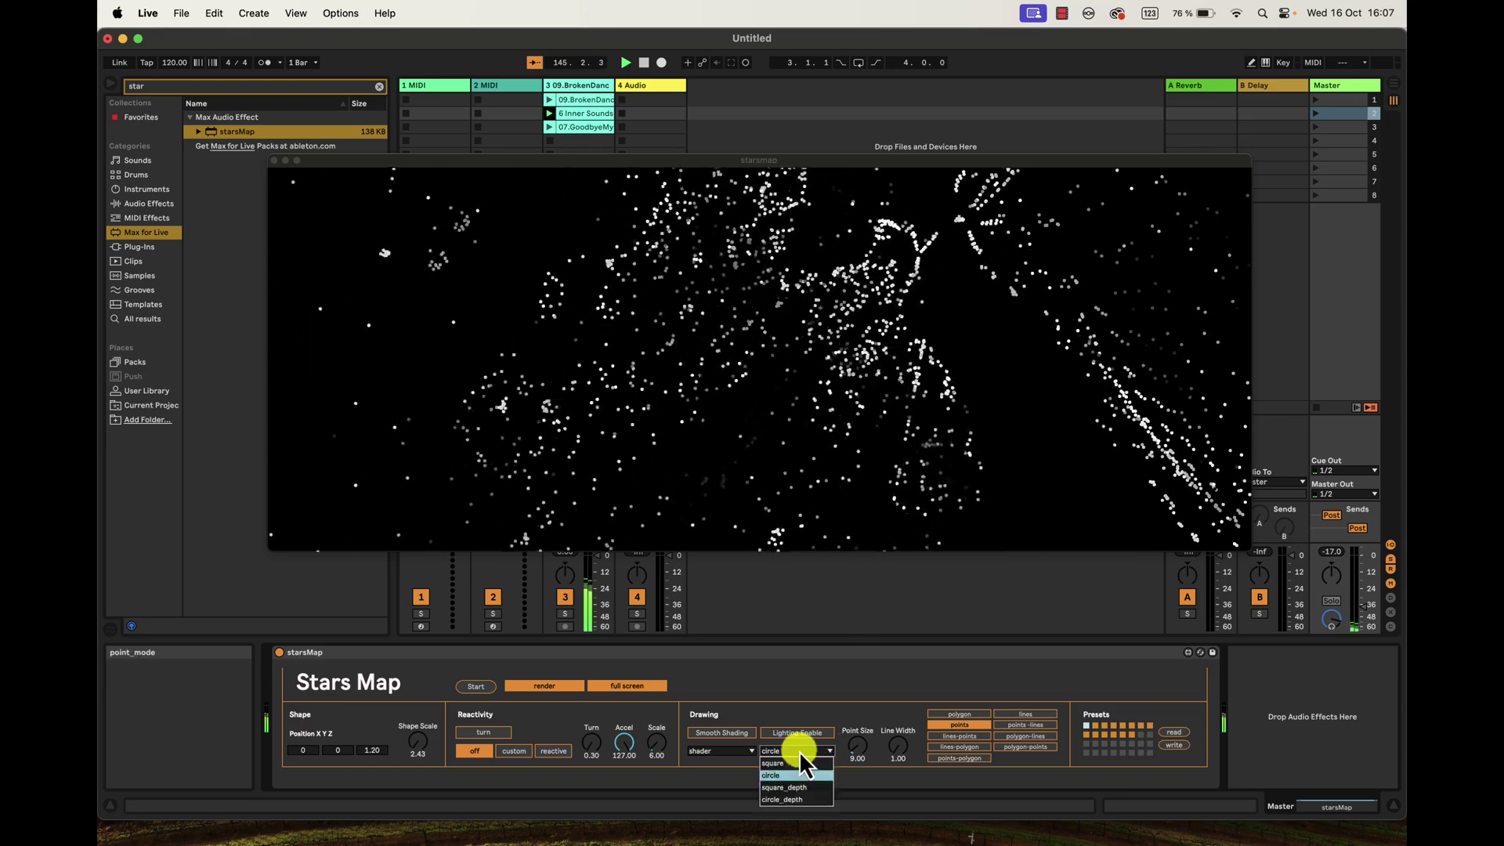
click(784, 798)
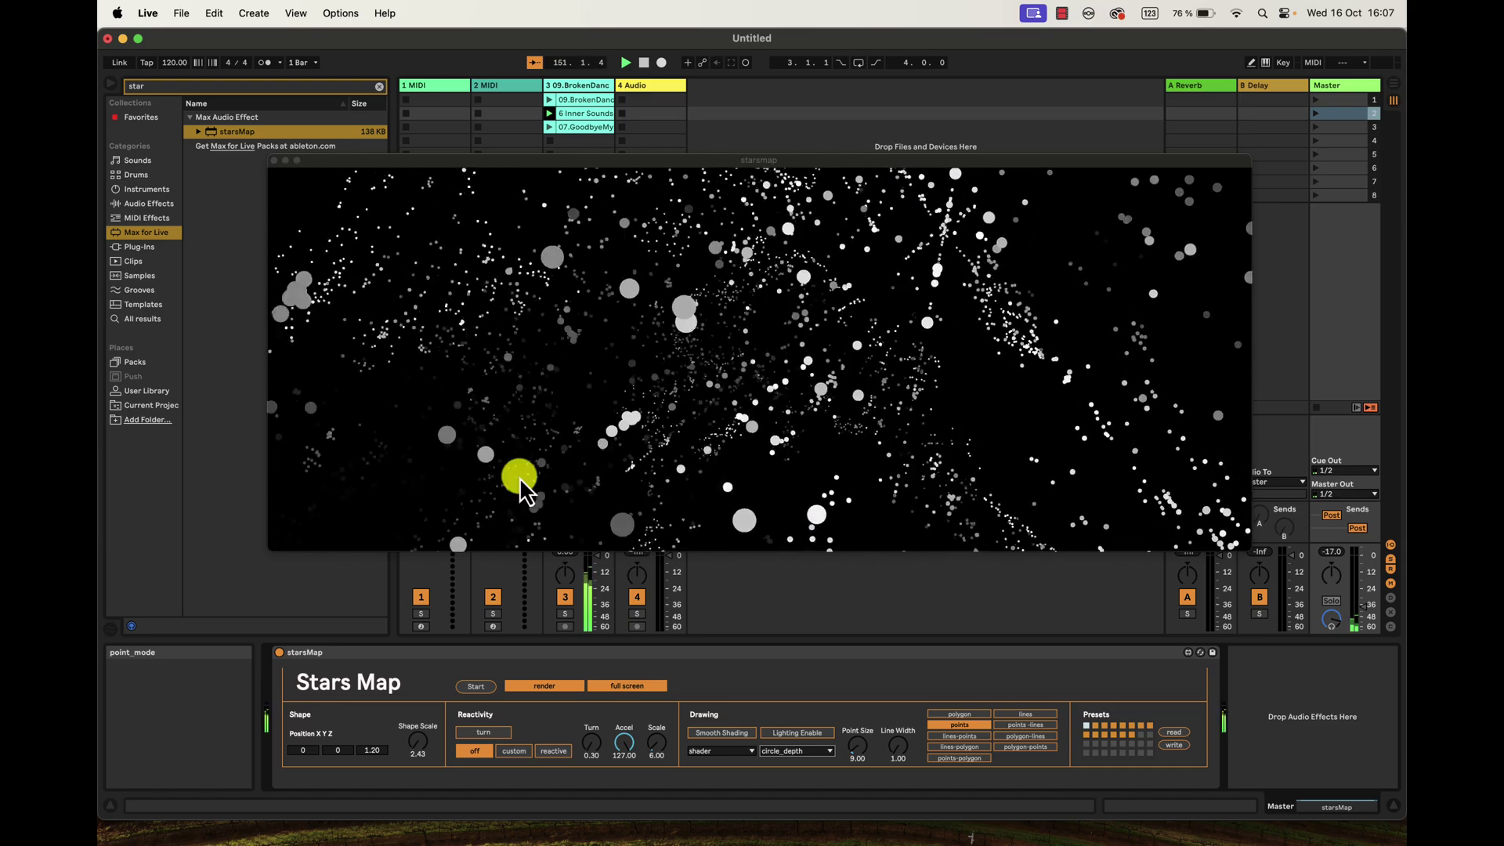
Try squares at size 42, then settle on square_depth points at Point Size 14.
click(781, 752)
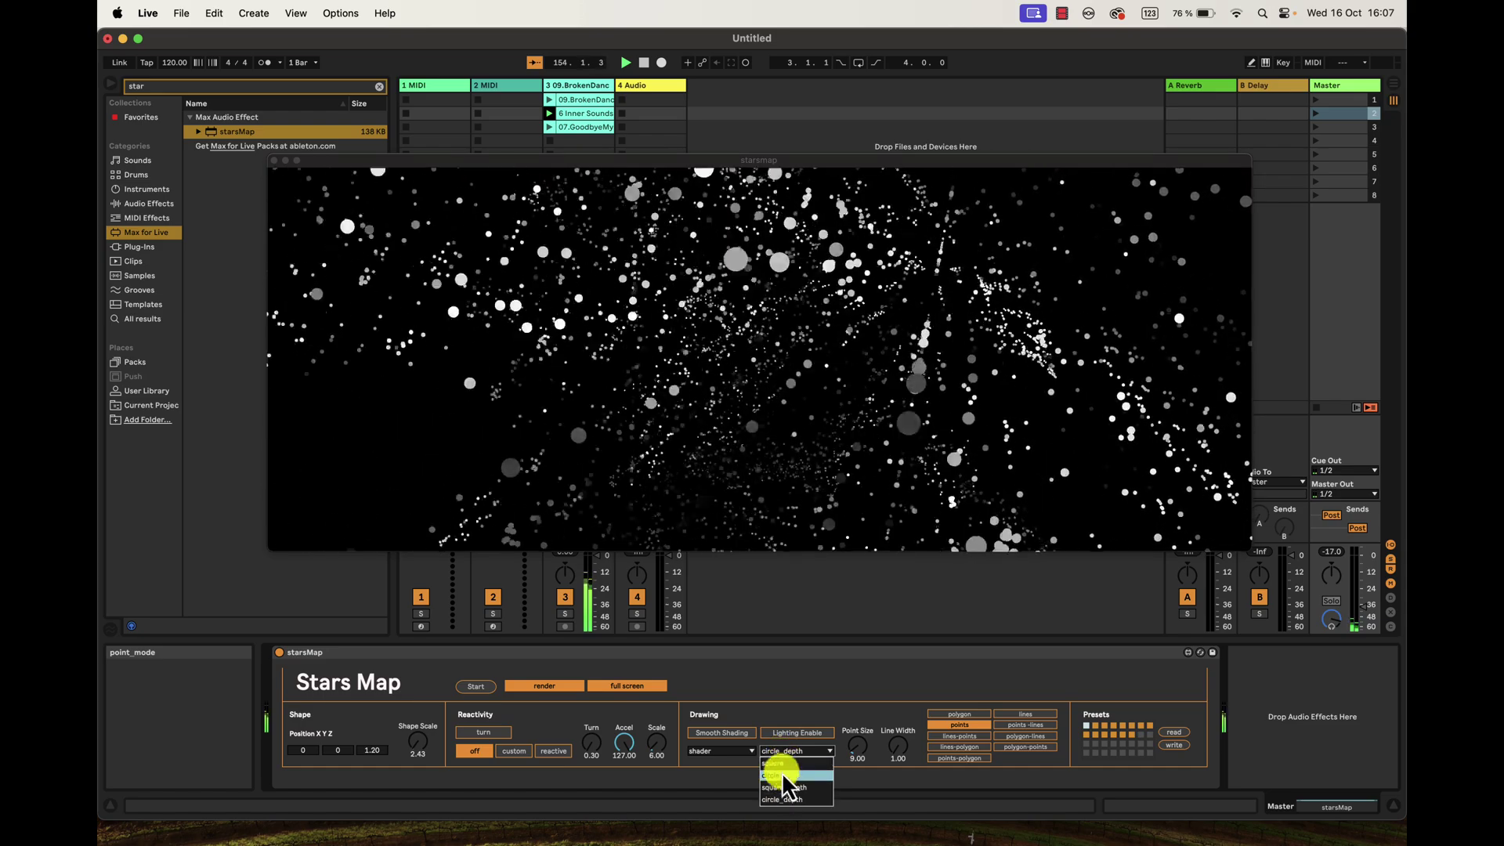
click(781, 765)
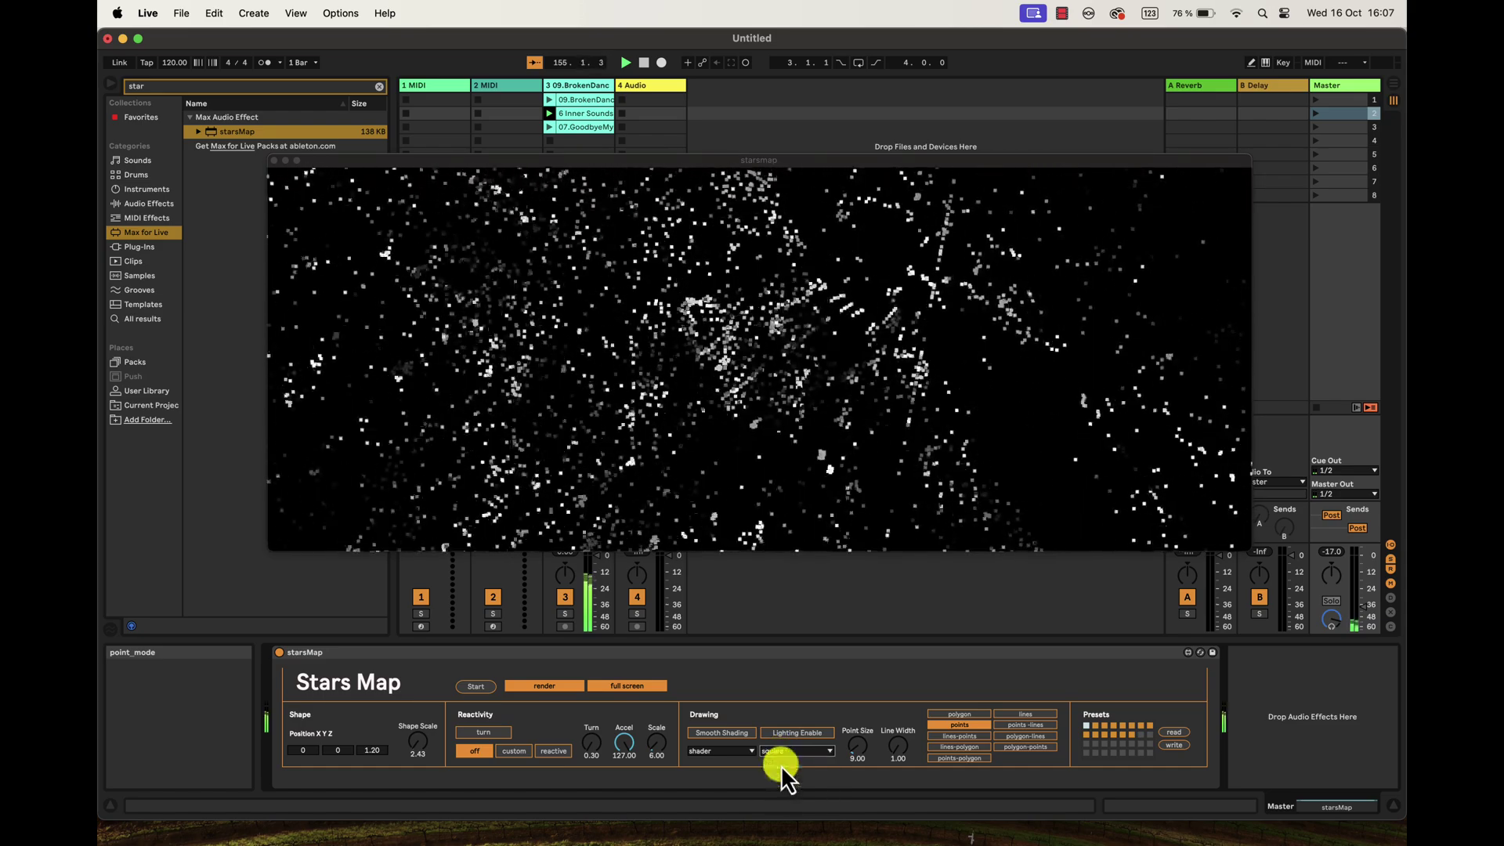
drag(854, 746, 853, 717)
click(788, 751)
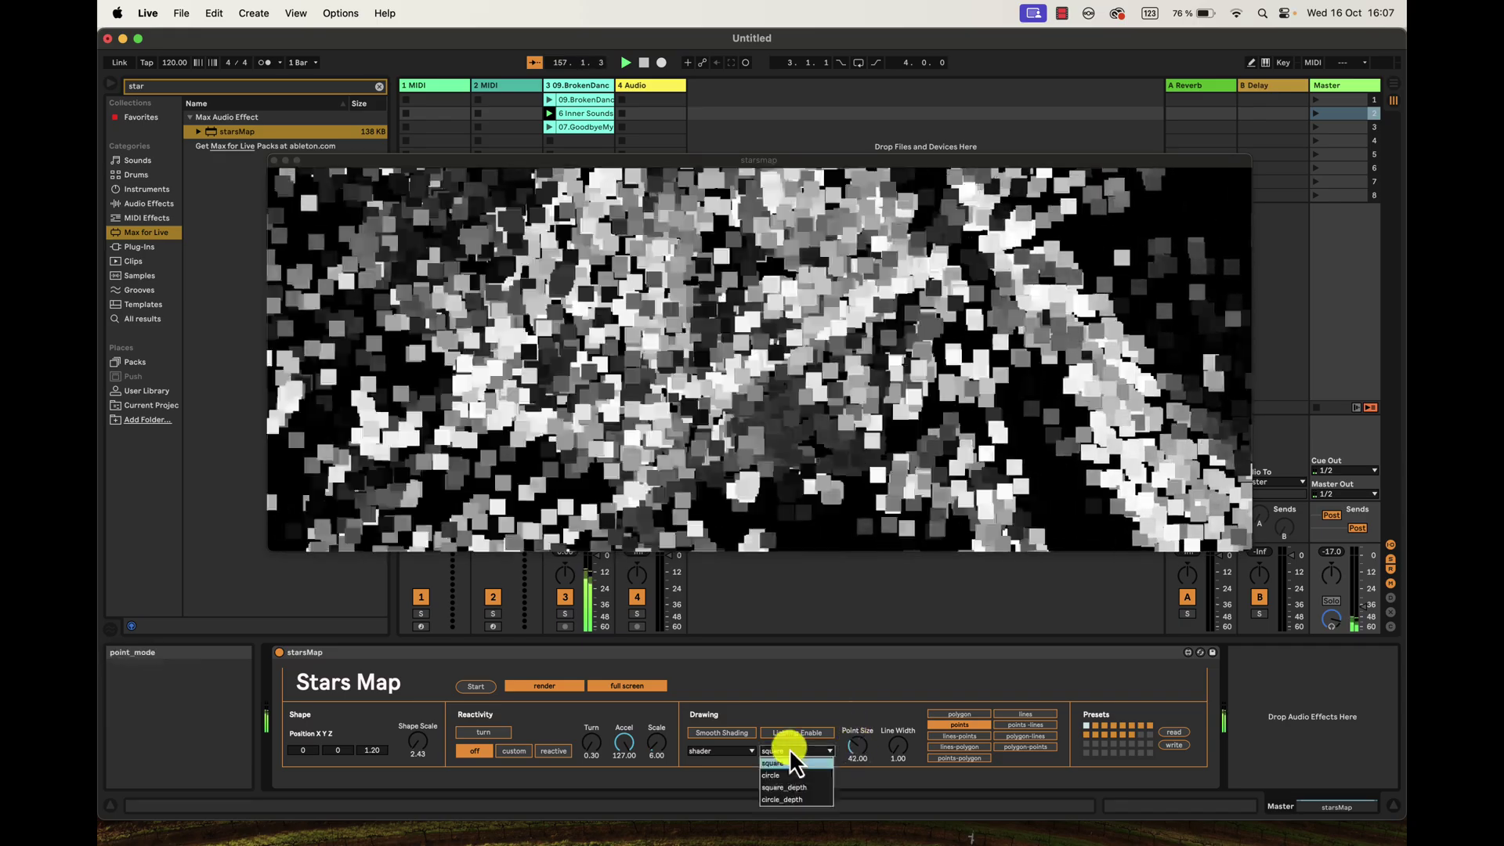
click(788, 787)
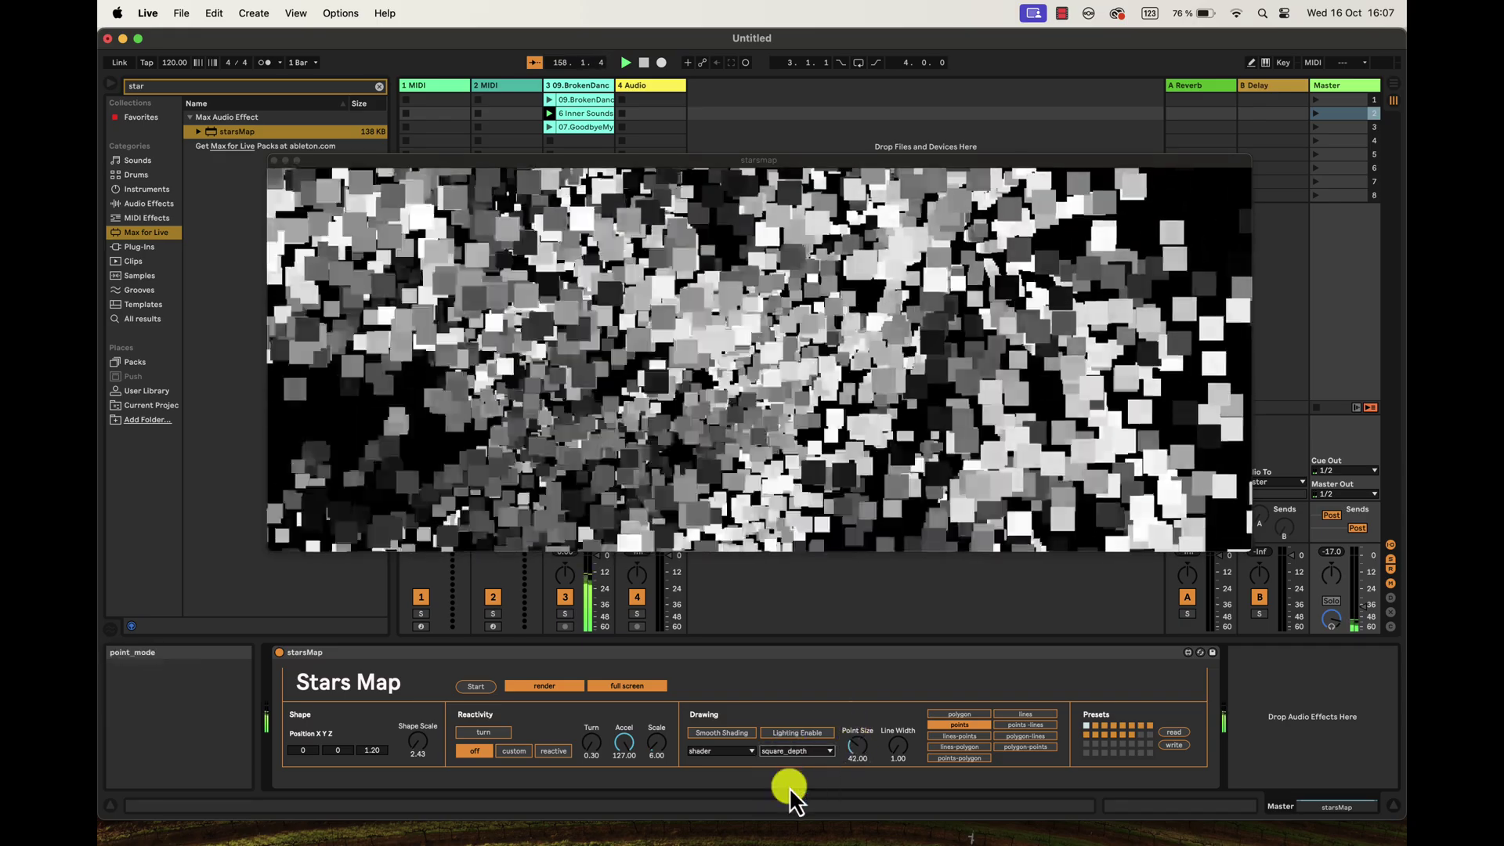
drag(862, 742, 858, 766)
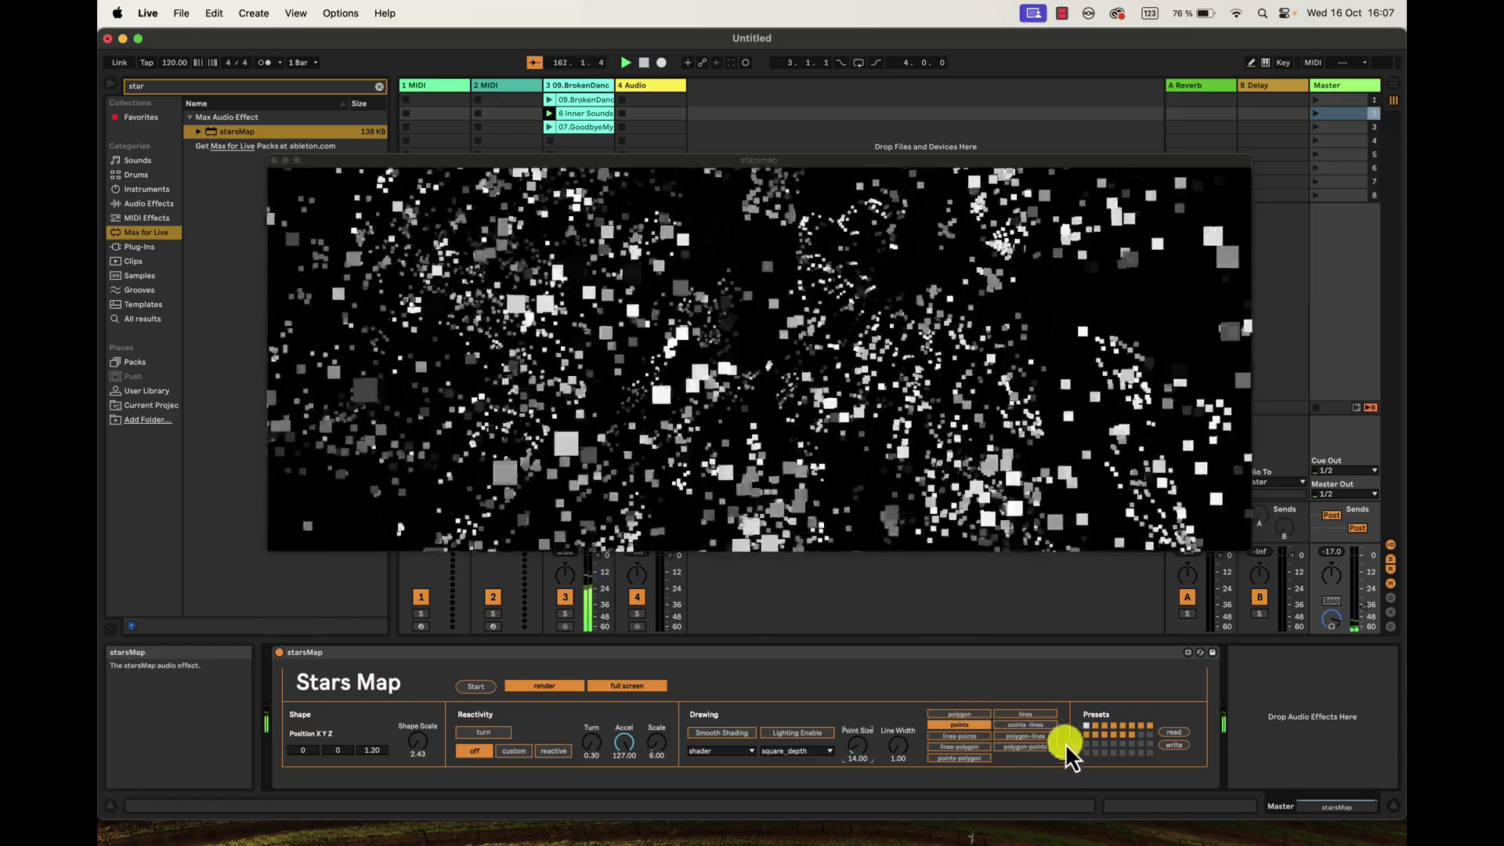
Switch to the lines draw mode and set Line Width to 2.00.
click(1026, 715)
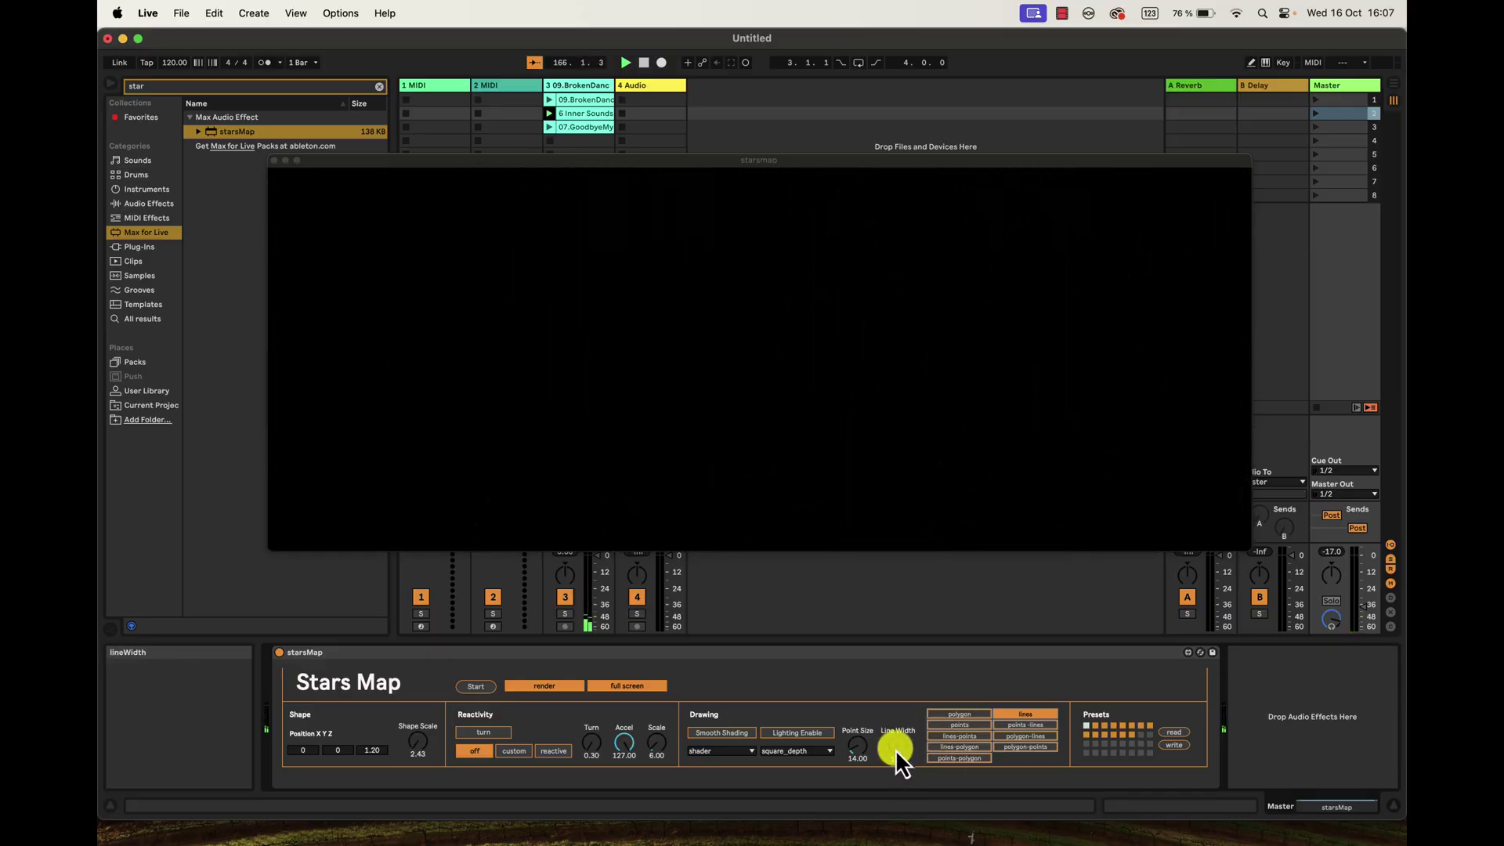
drag(895, 749, 964, 312)
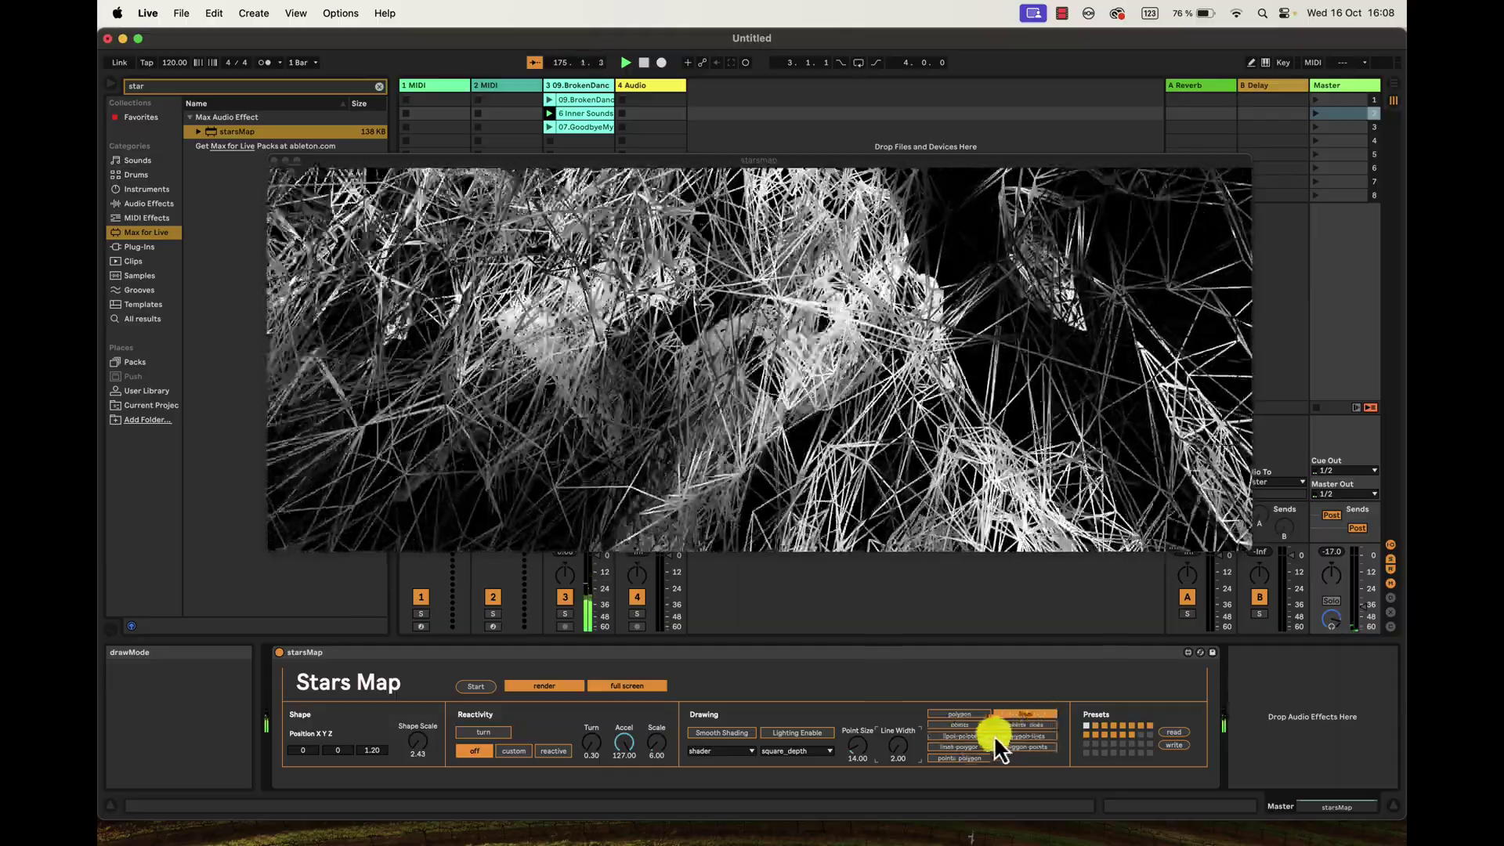
Draw points-lines with circle_depth point shapes, then recall another stored preset.
click(1014, 725)
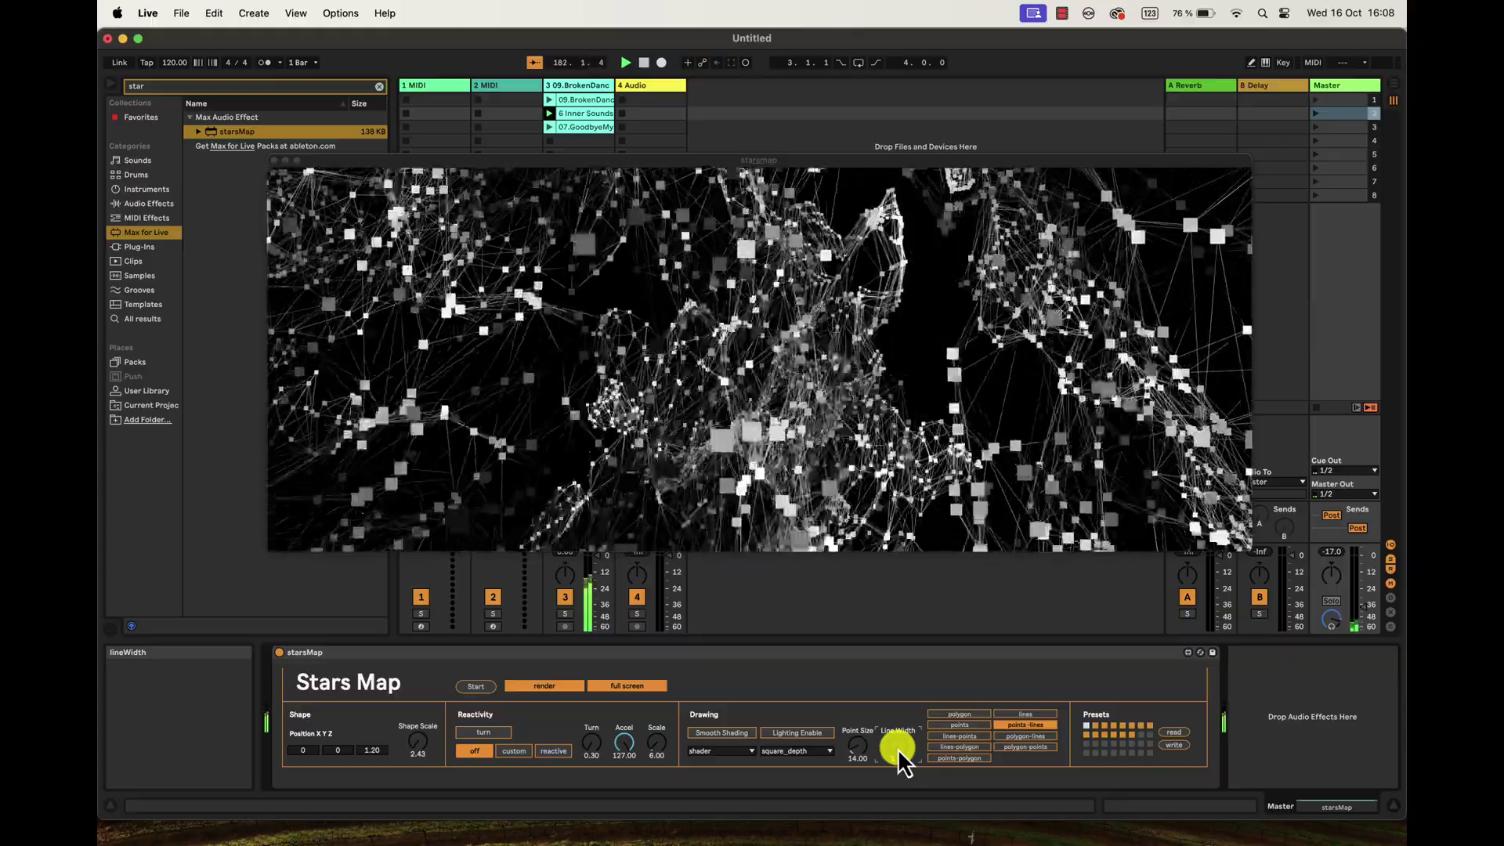
click(797, 752)
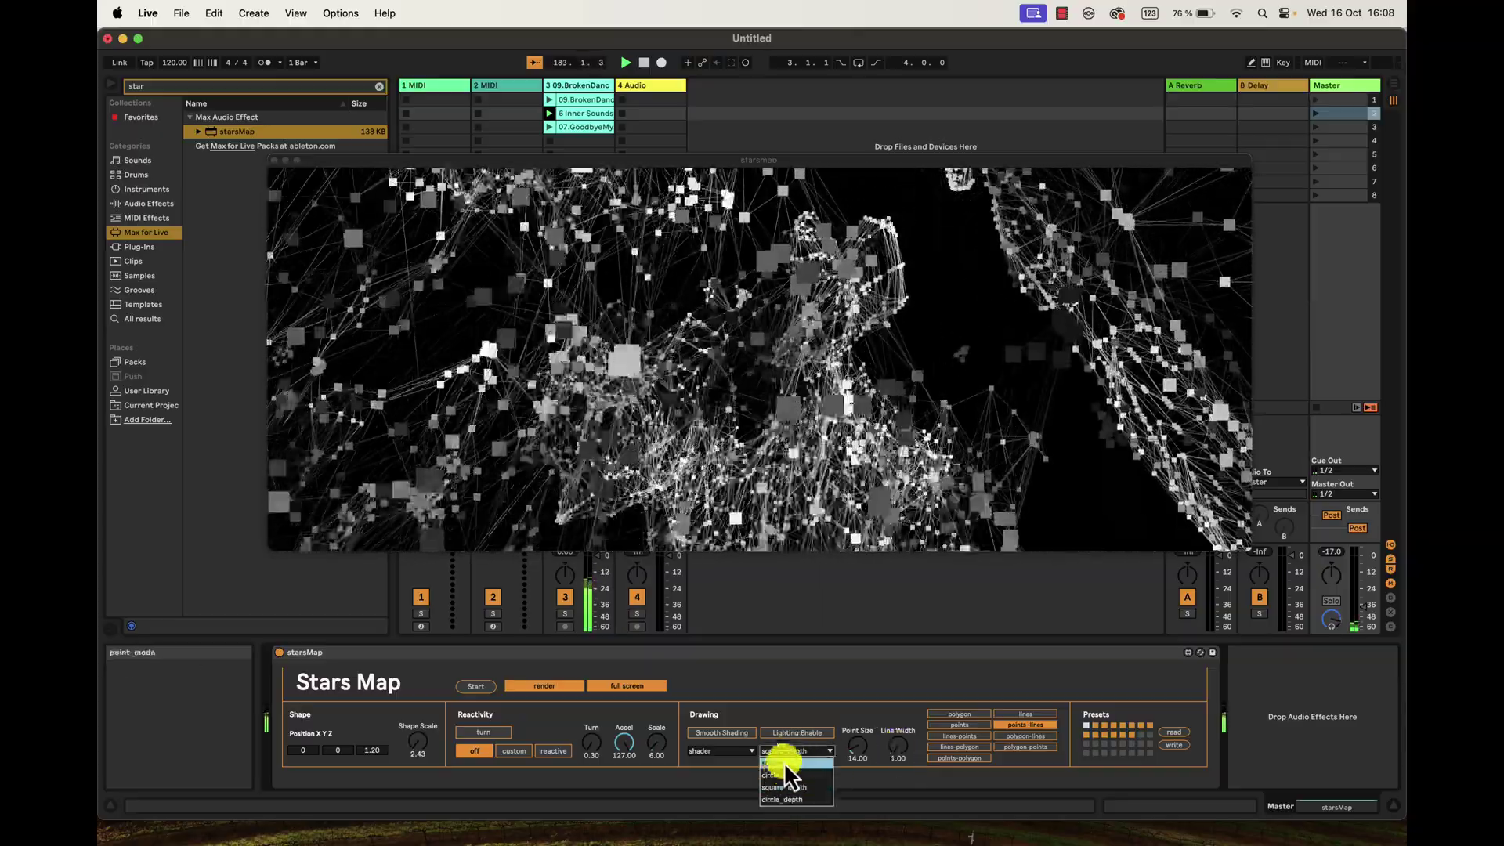
click(782, 774)
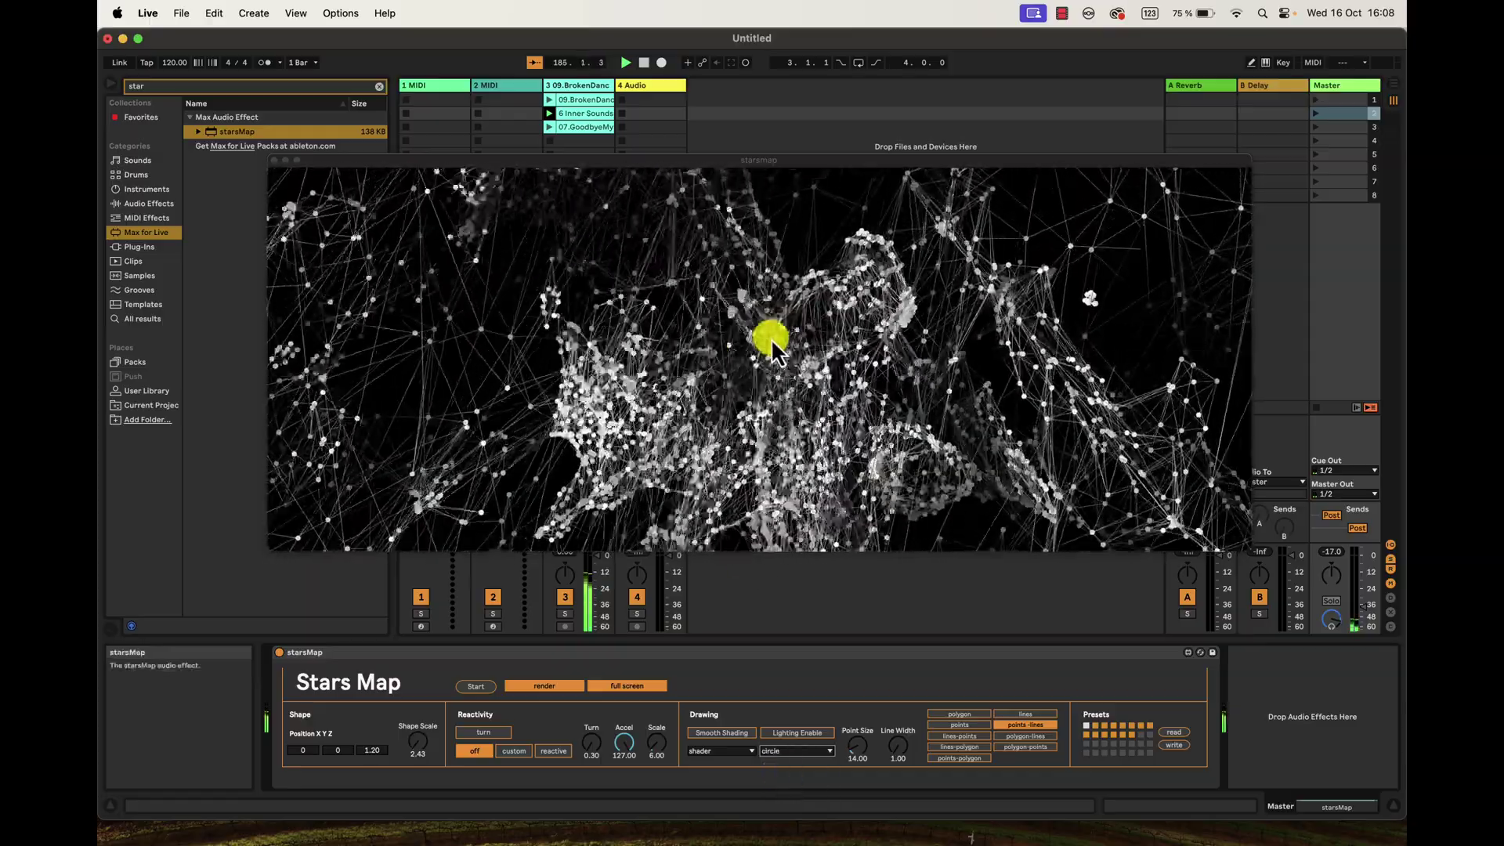
click(791, 752)
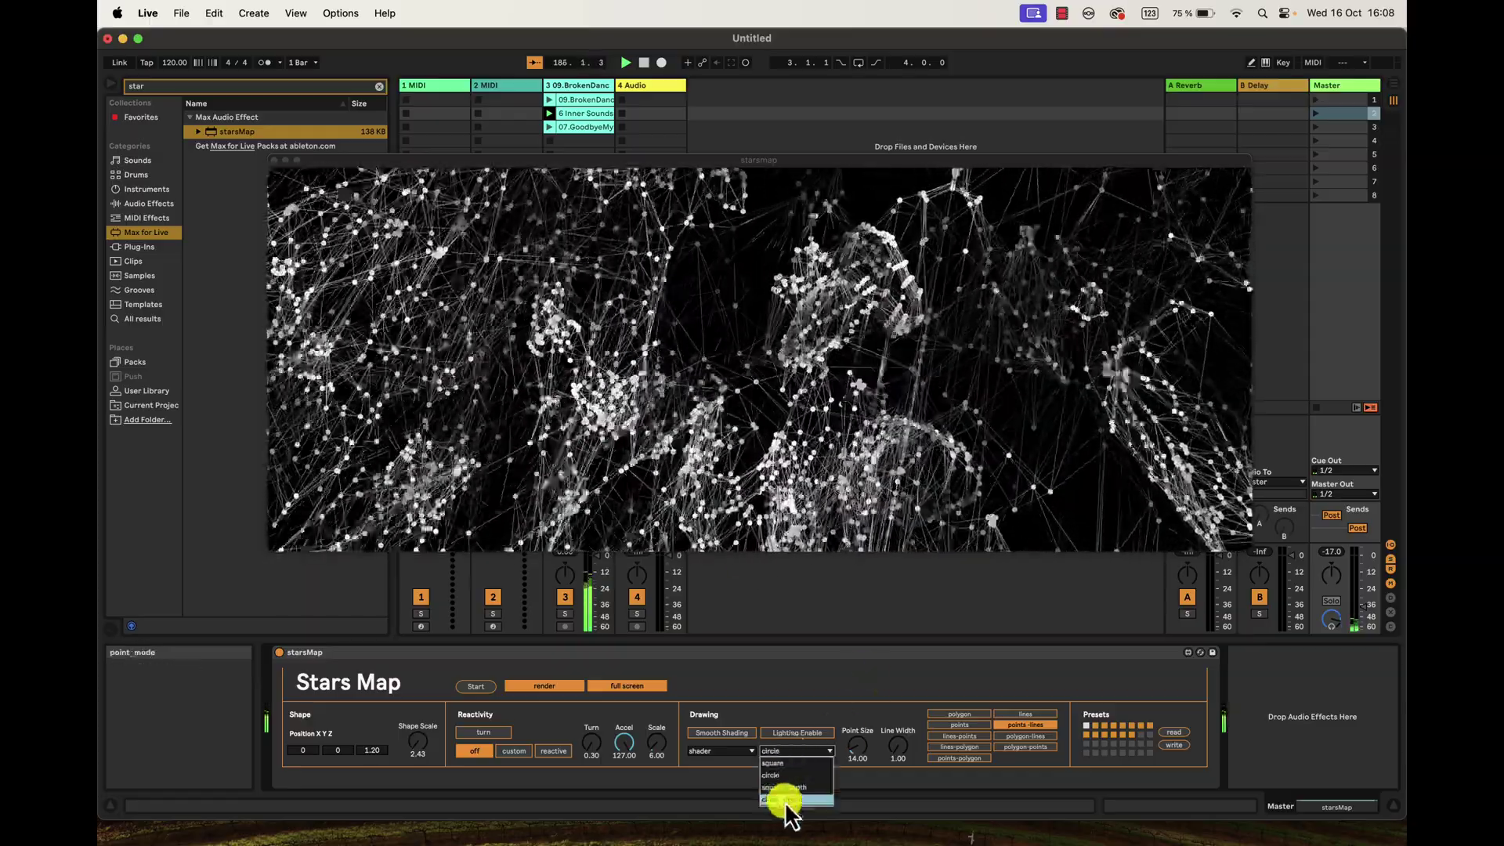
click(785, 801)
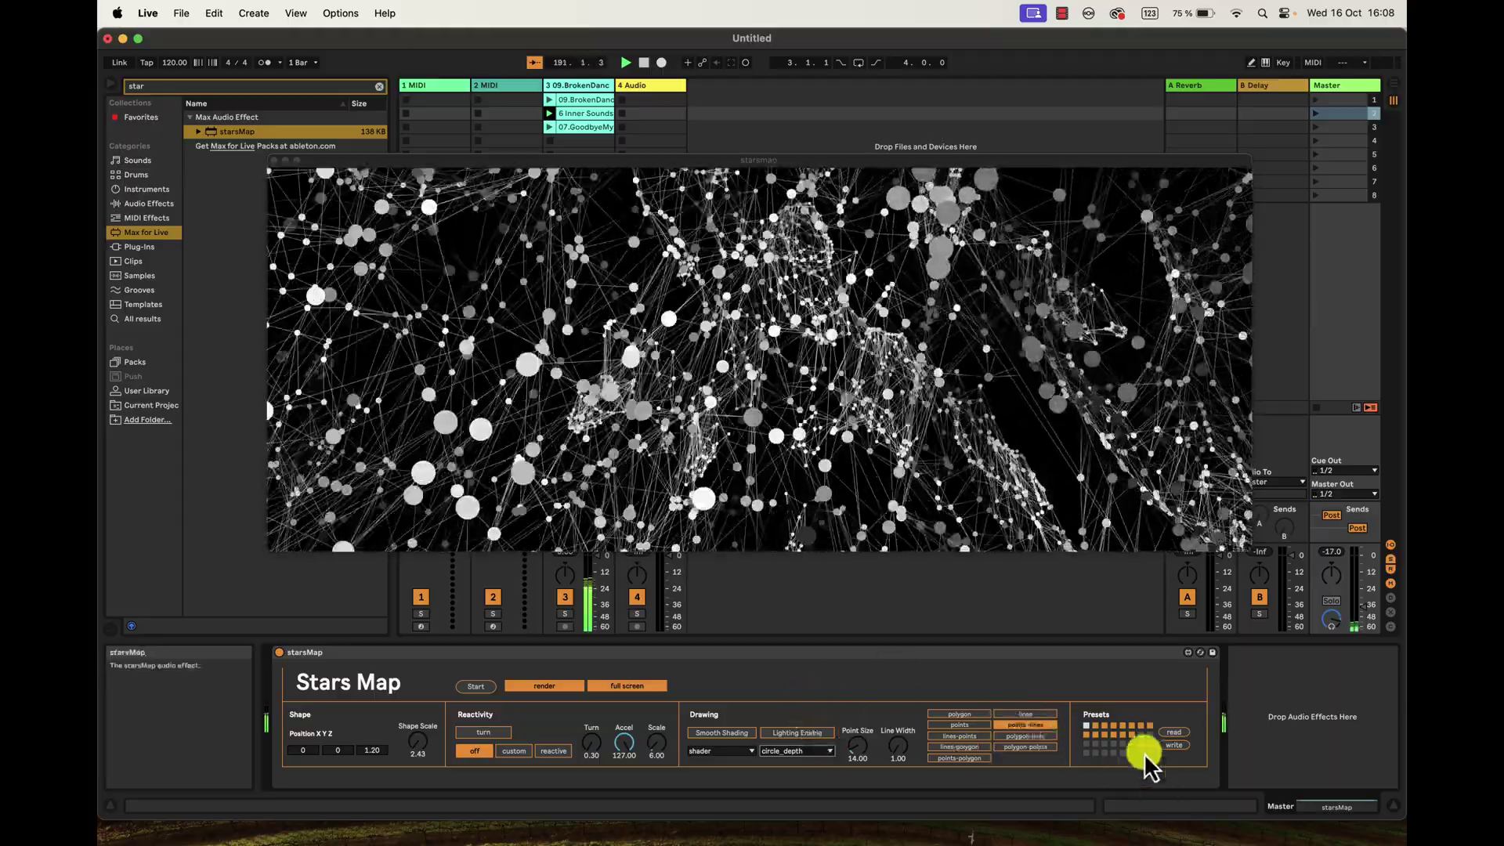
click(1101, 725)
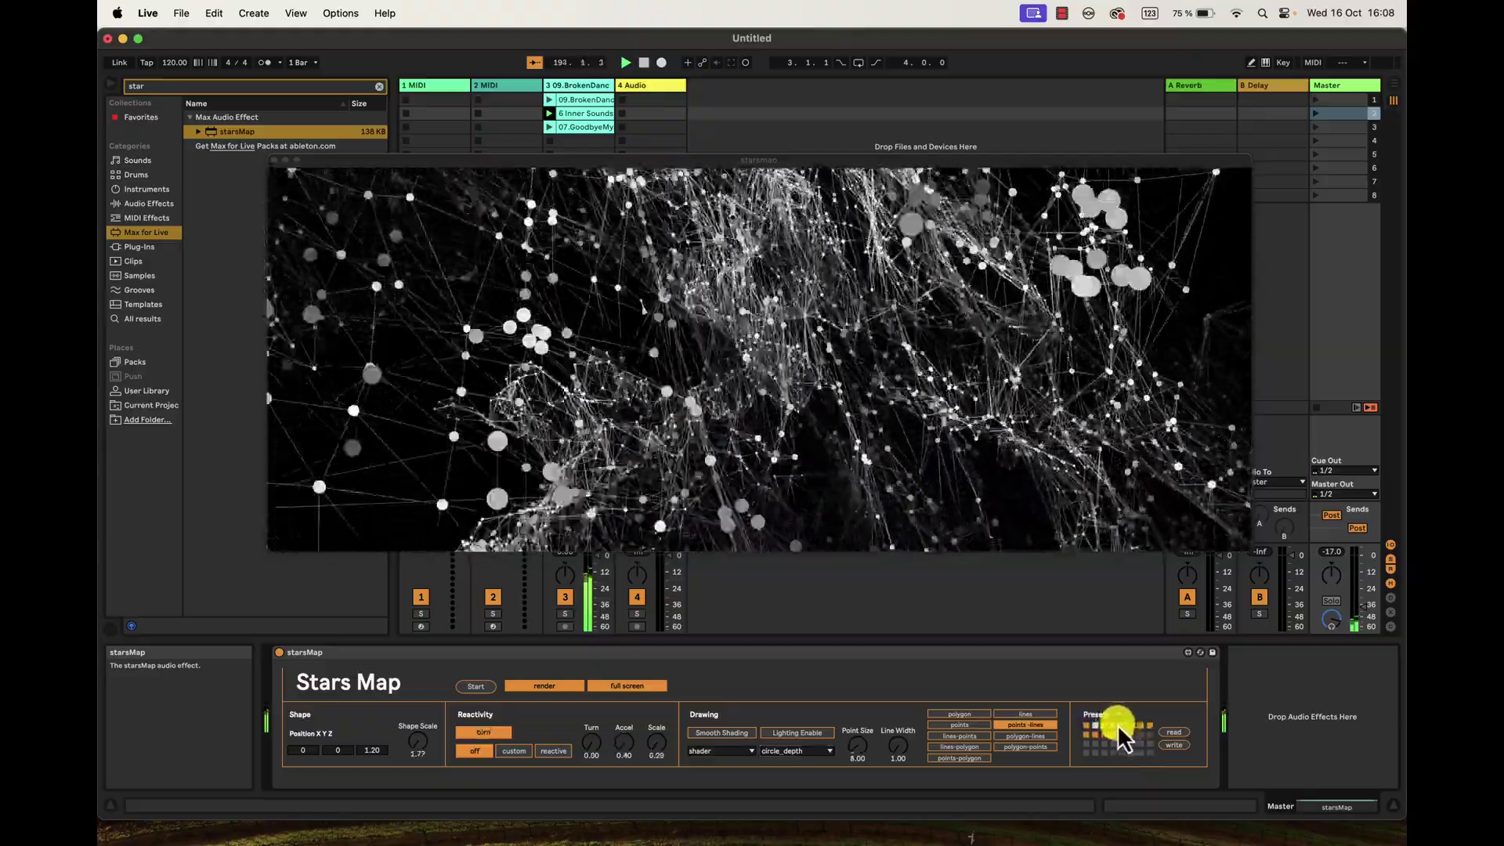
Recall the shaded polygon preset and switch draw mode to 'polygon' (Shape Scale 2.17, Turn 110.74).
click(1116, 725)
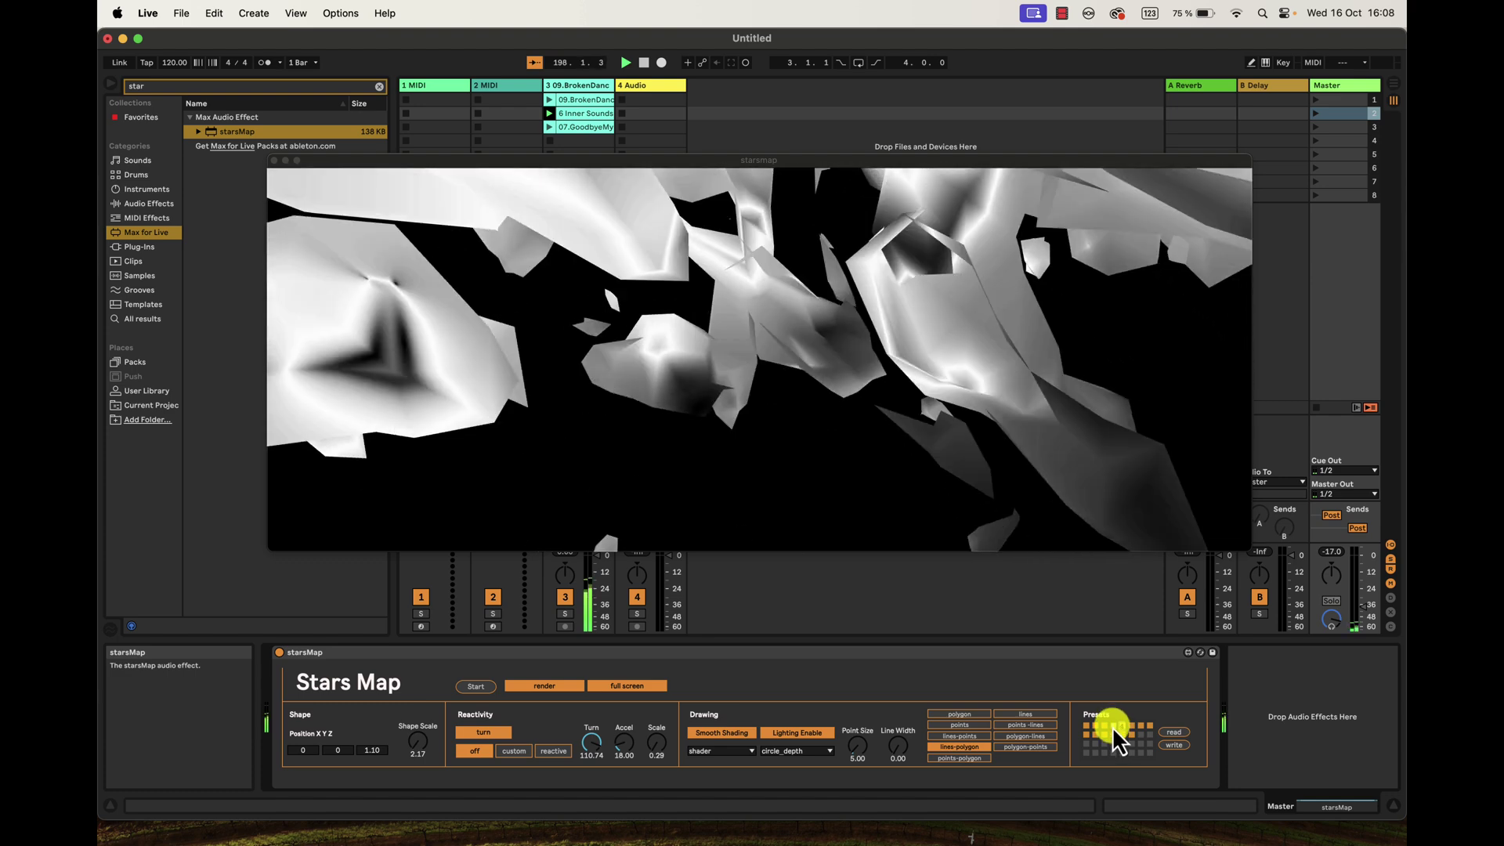
click(1112, 726)
click(808, 349)
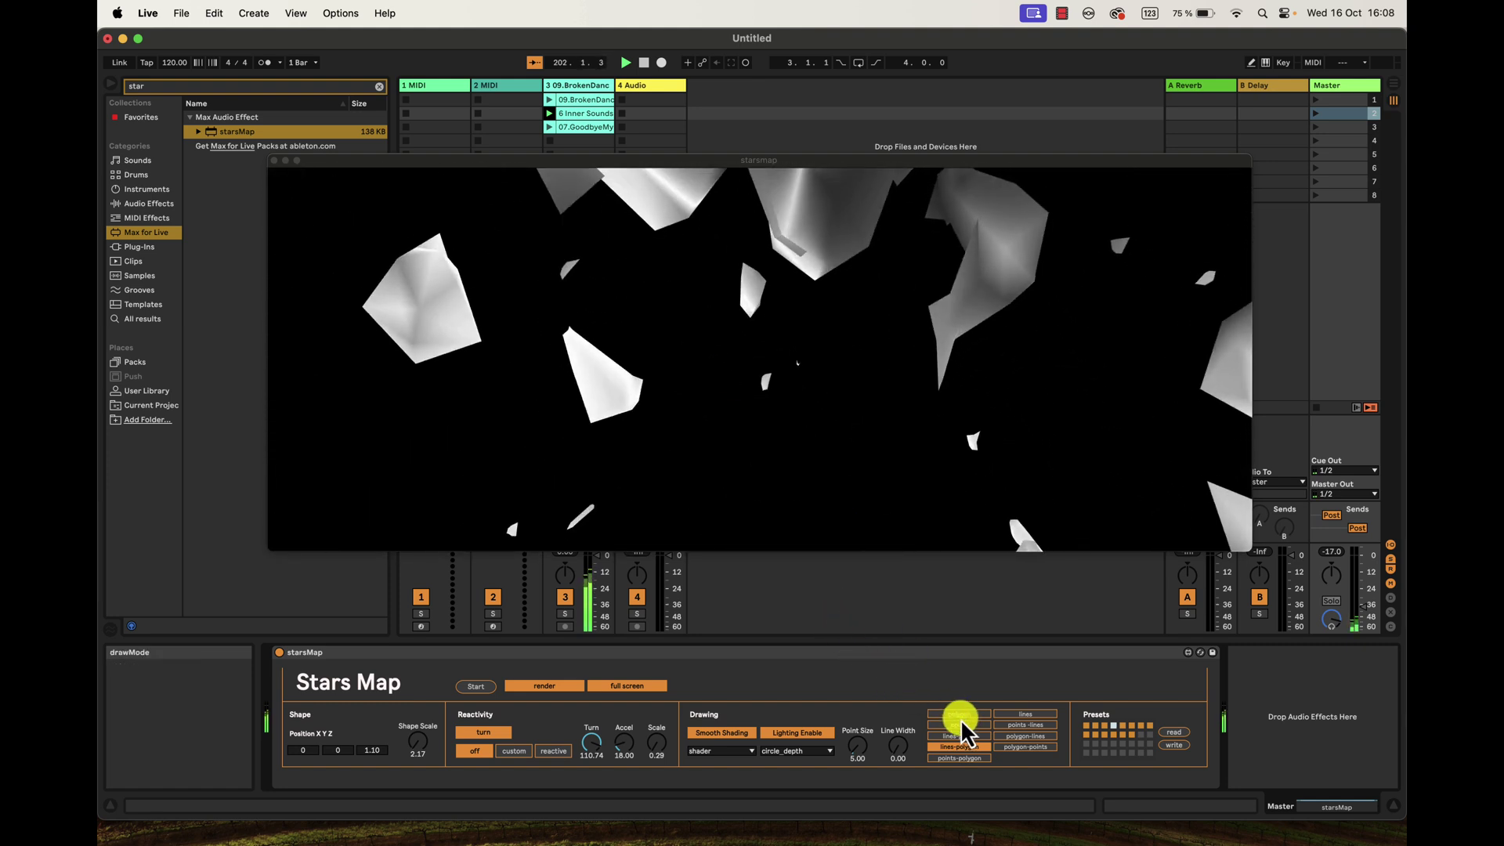
click(960, 715)
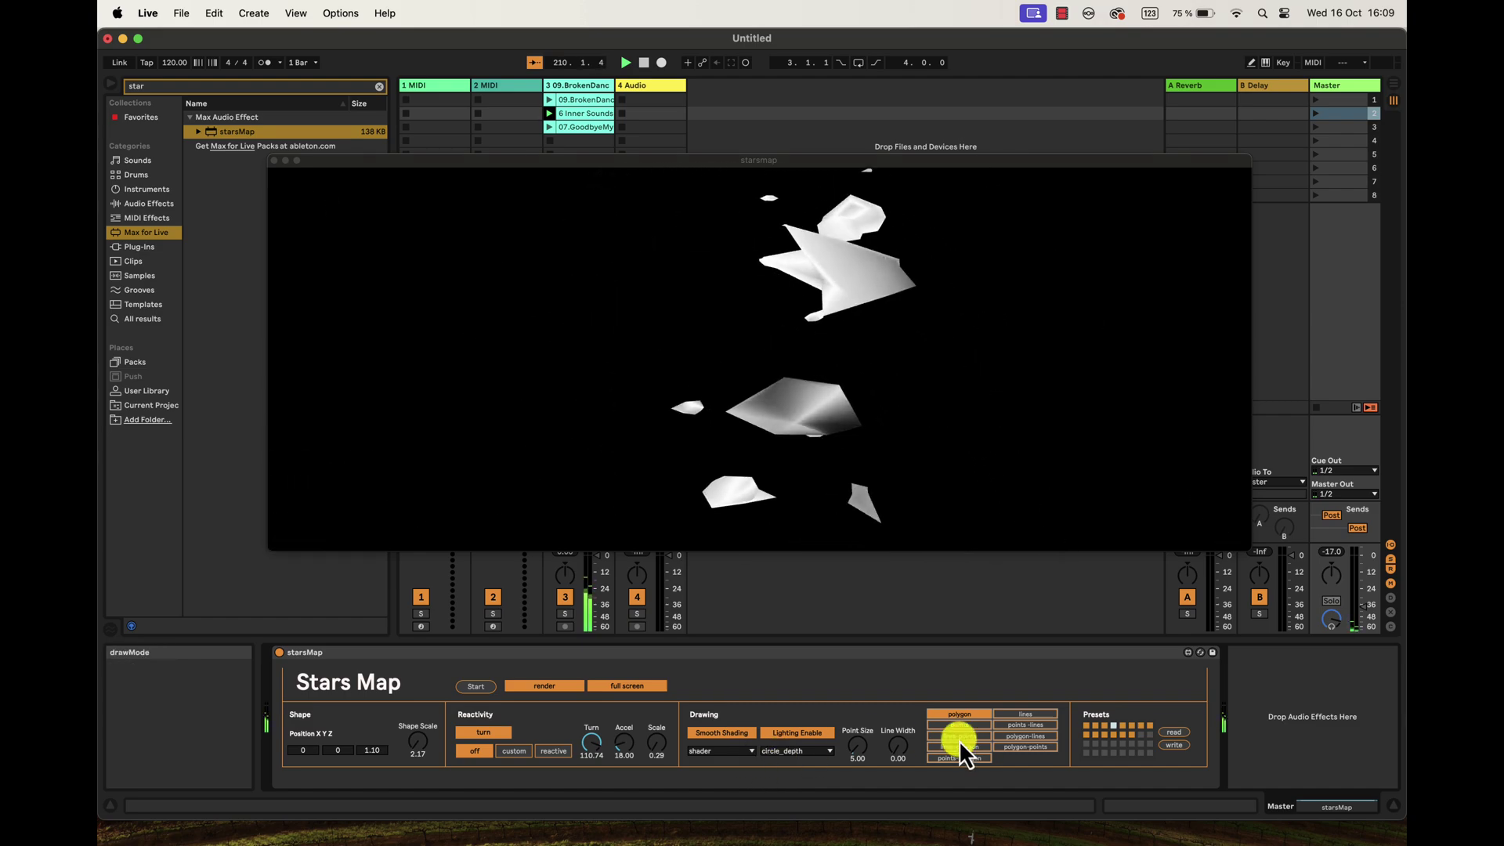
Compare several stored presets, settling on the dense line-network preset.
click(1128, 727)
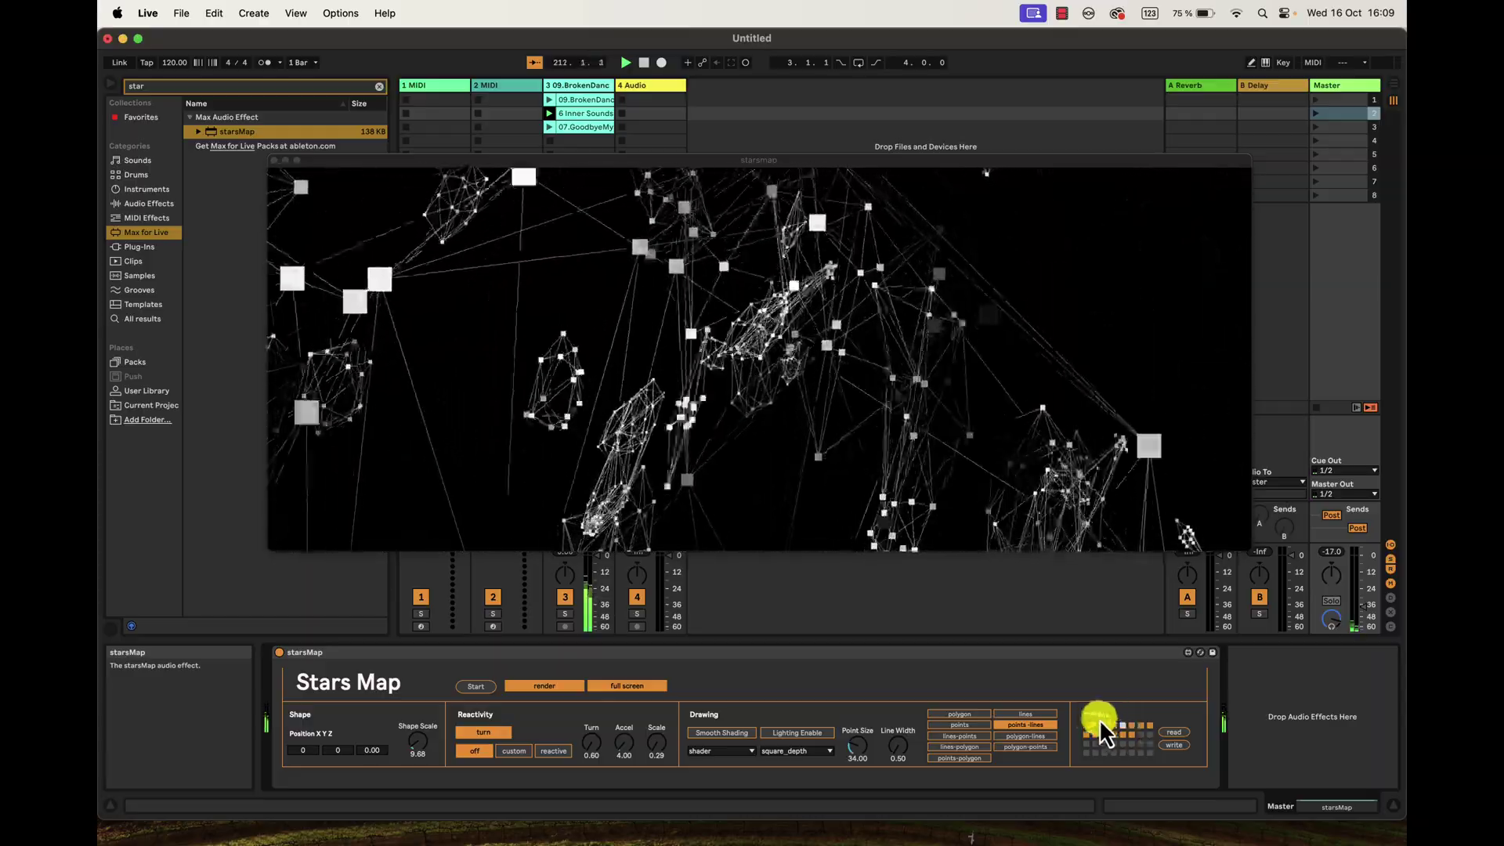
click(1141, 724)
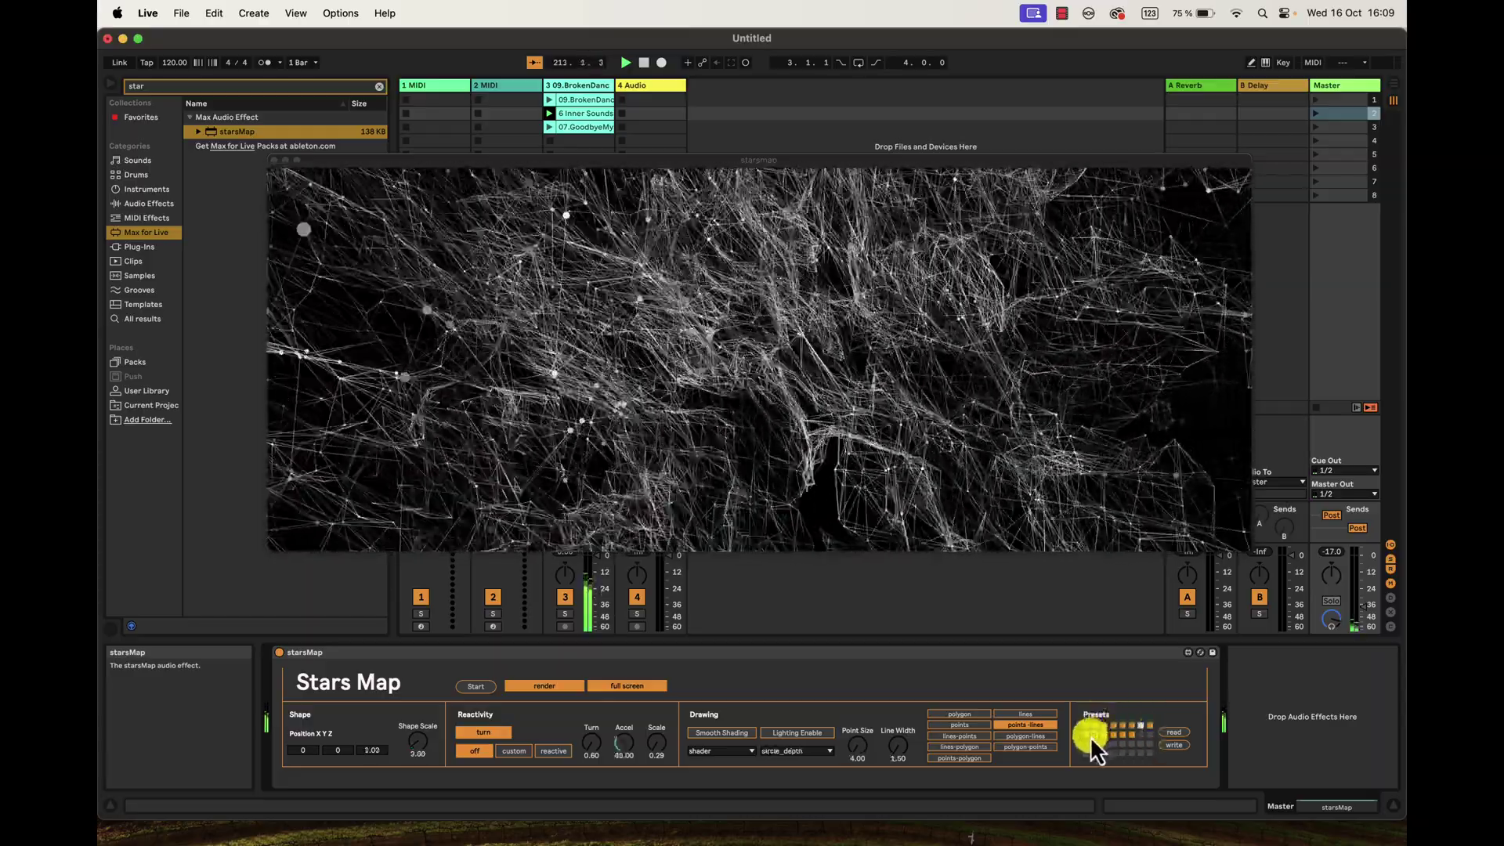
click(1105, 734)
click(1118, 735)
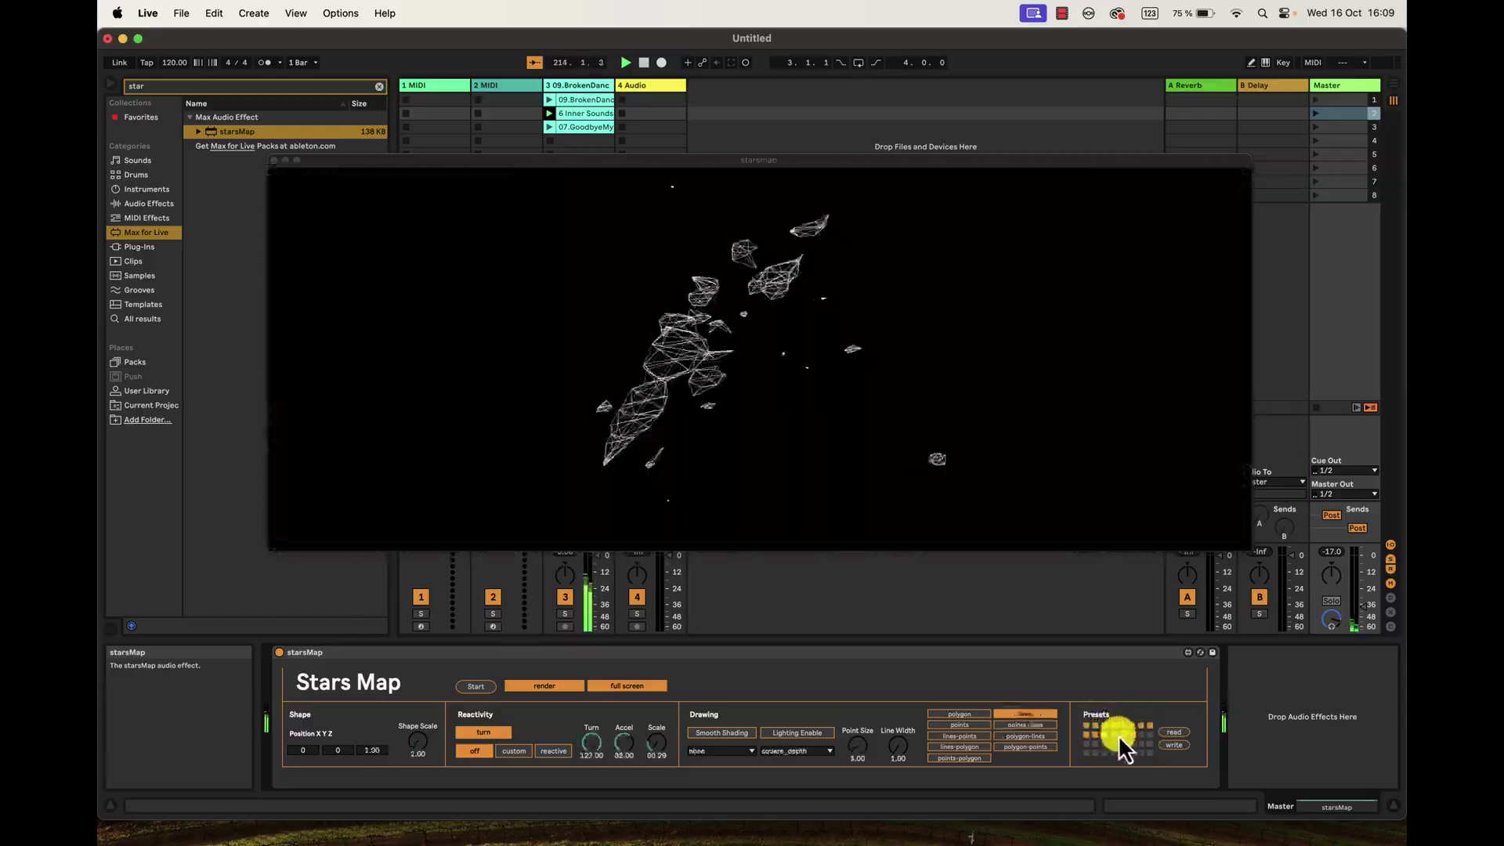
click(1103, 734)
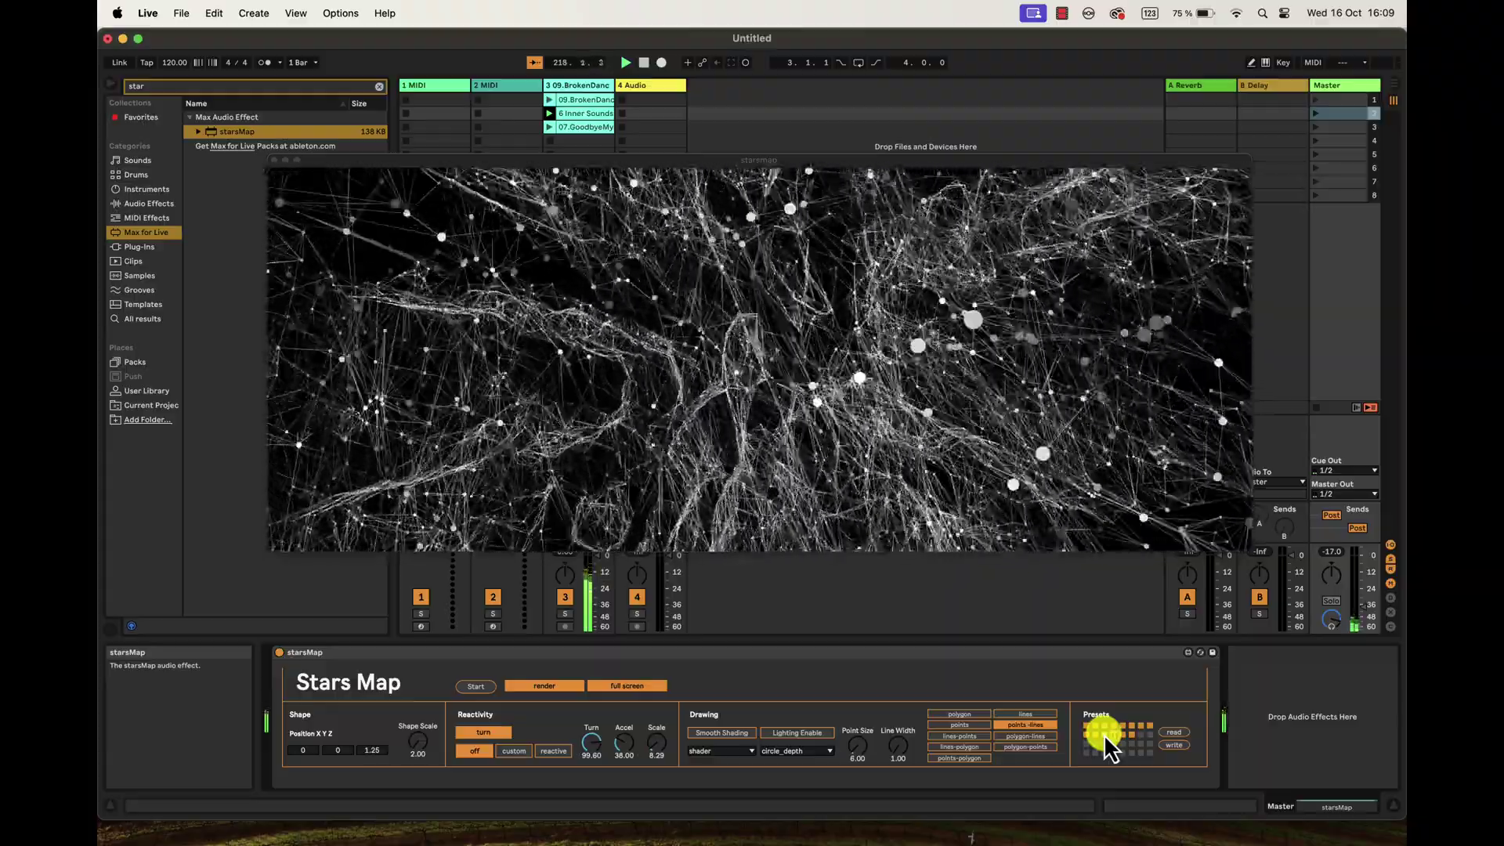
Enlarge the points into big discs, set Accel 0.00, Turn 99.60 and Position Z 2.19.
mouse_move(866, 754)
mouse_down()
mouse_move(849, 725)
mouse_move(857, 752)
mouse_up()
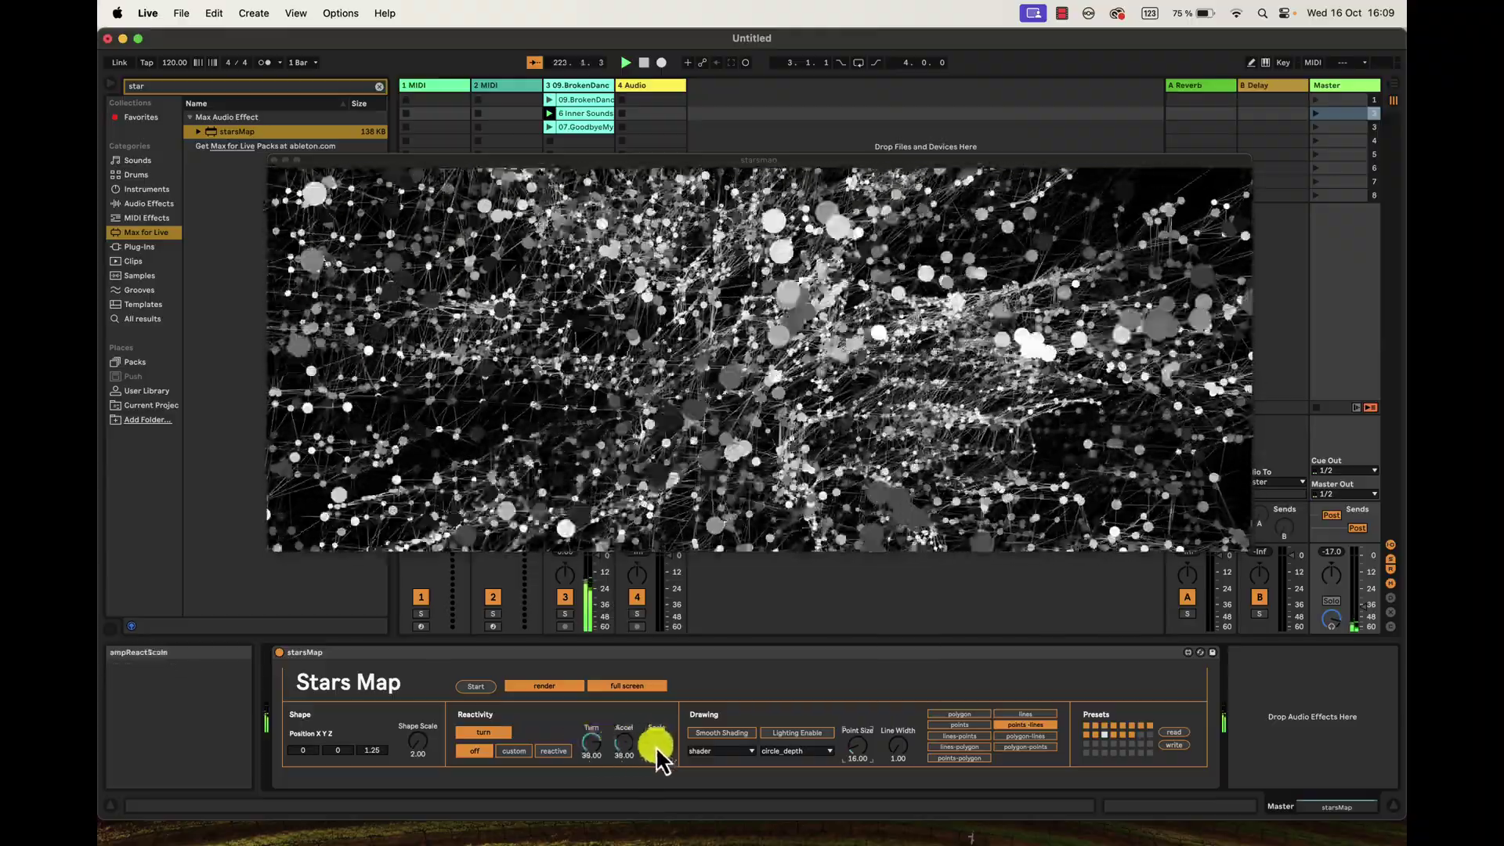
drag(622, 739, 635, 779)
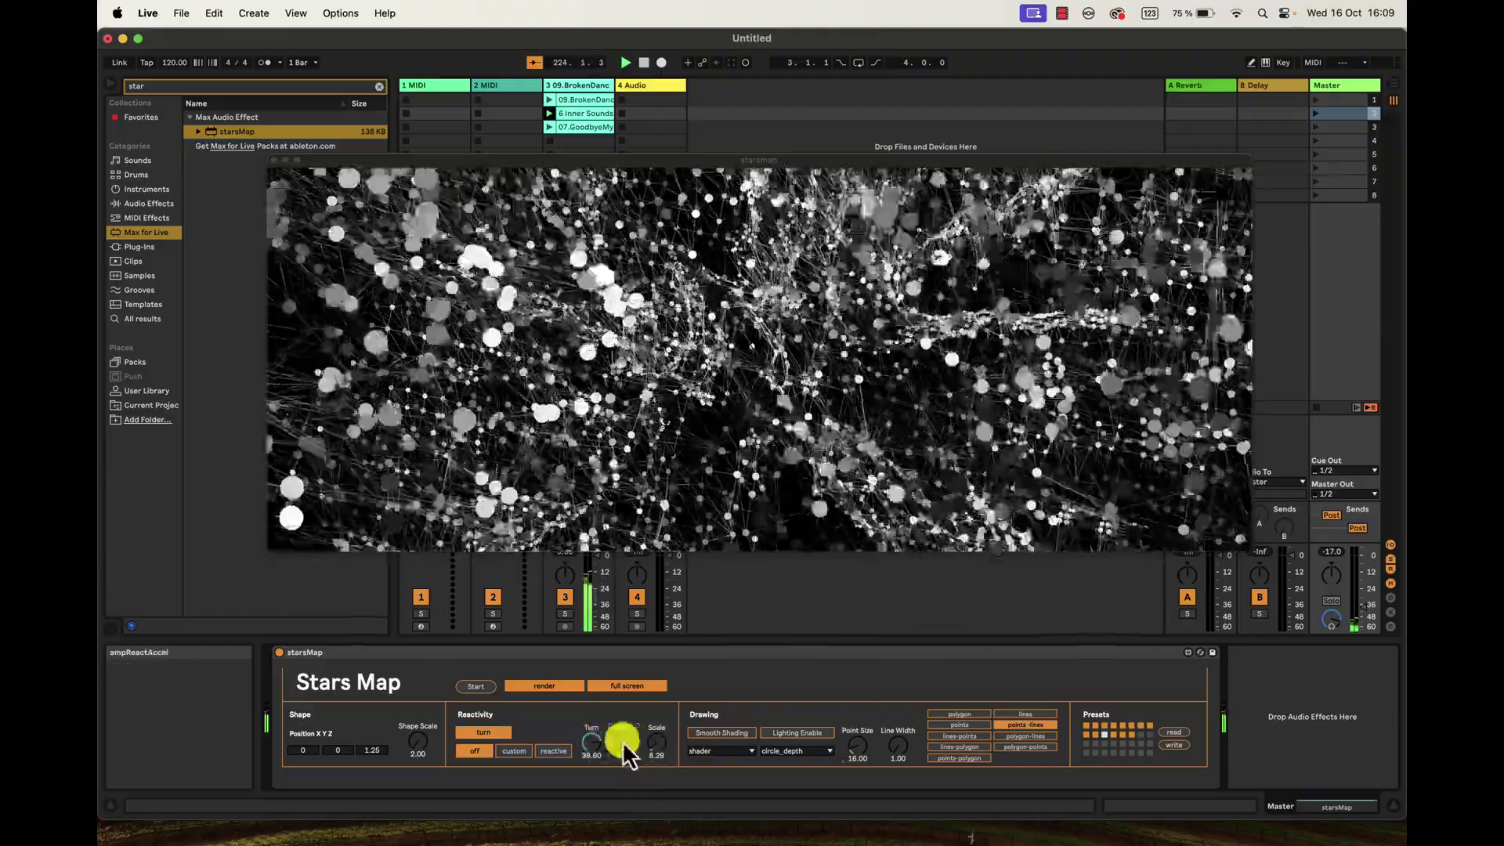
click(591, 742)
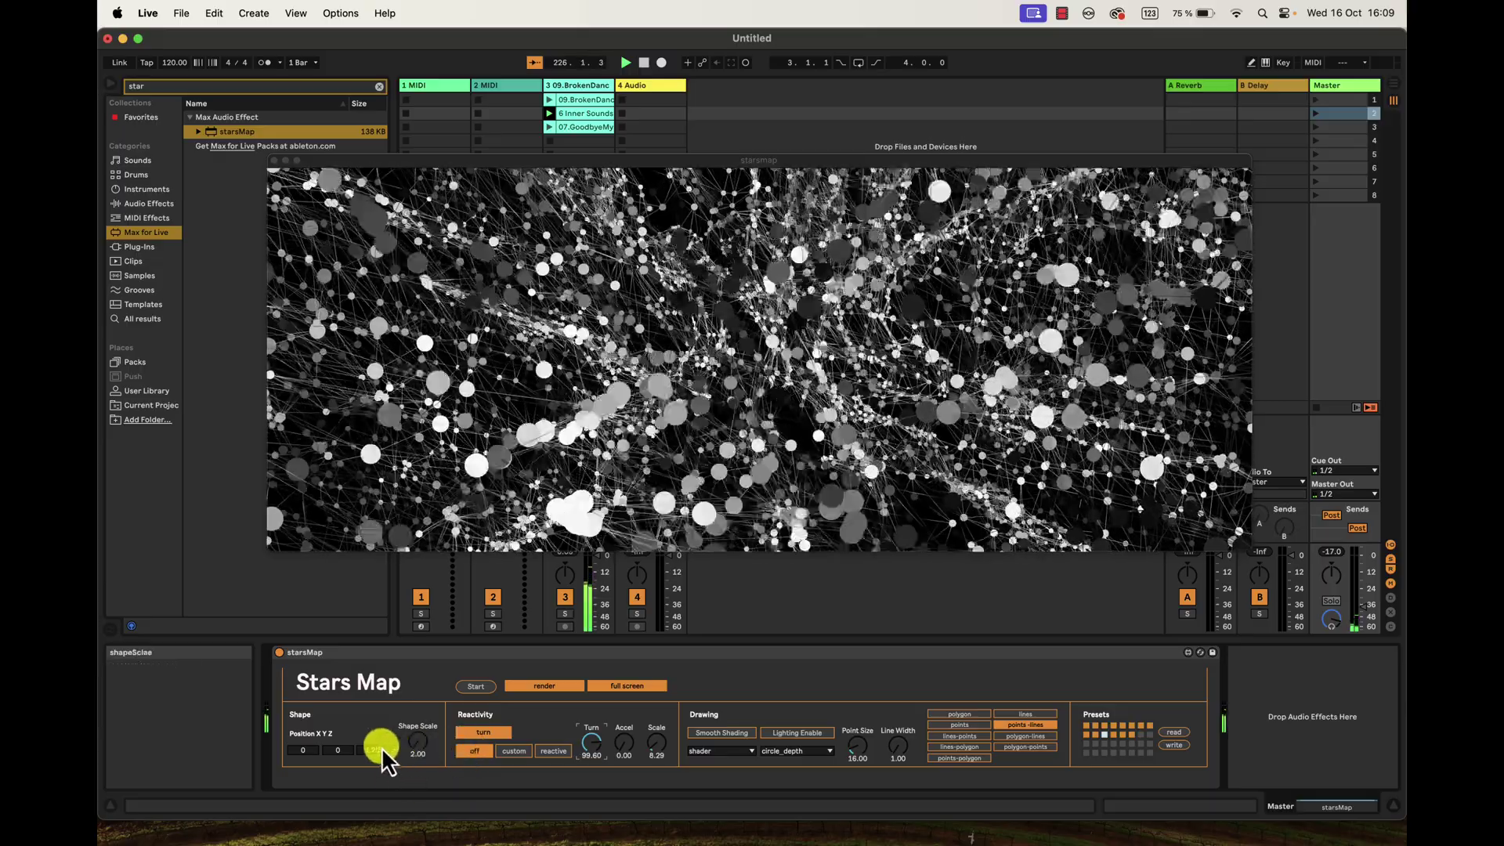
drag(380, 748, 377, 746)
drag(614, 428, 1107, 203)
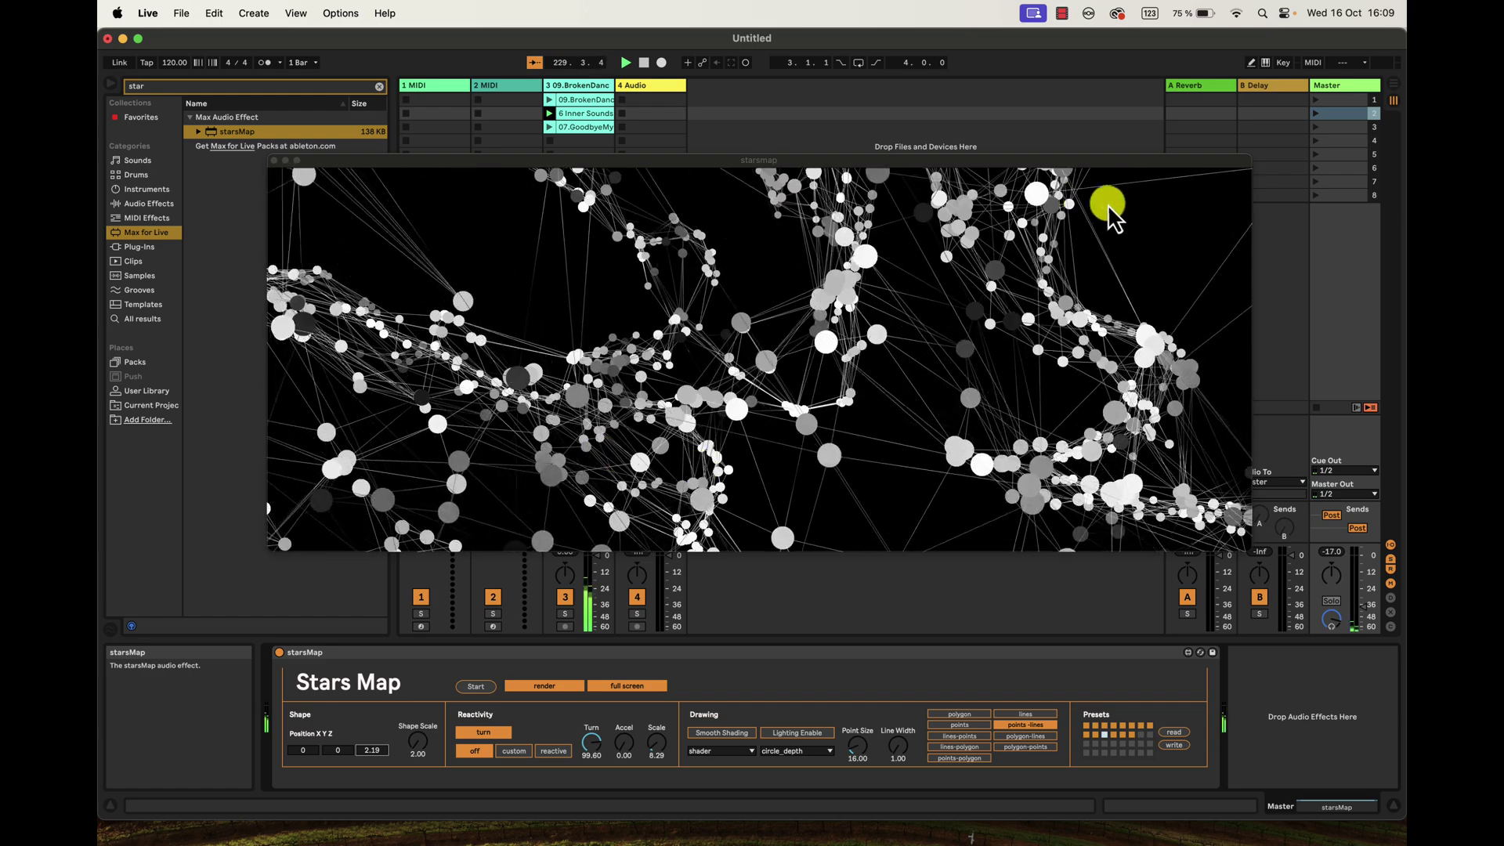
Select the second scene row, store the current look in a Presets slot, and recall it.
click(1314, 116)
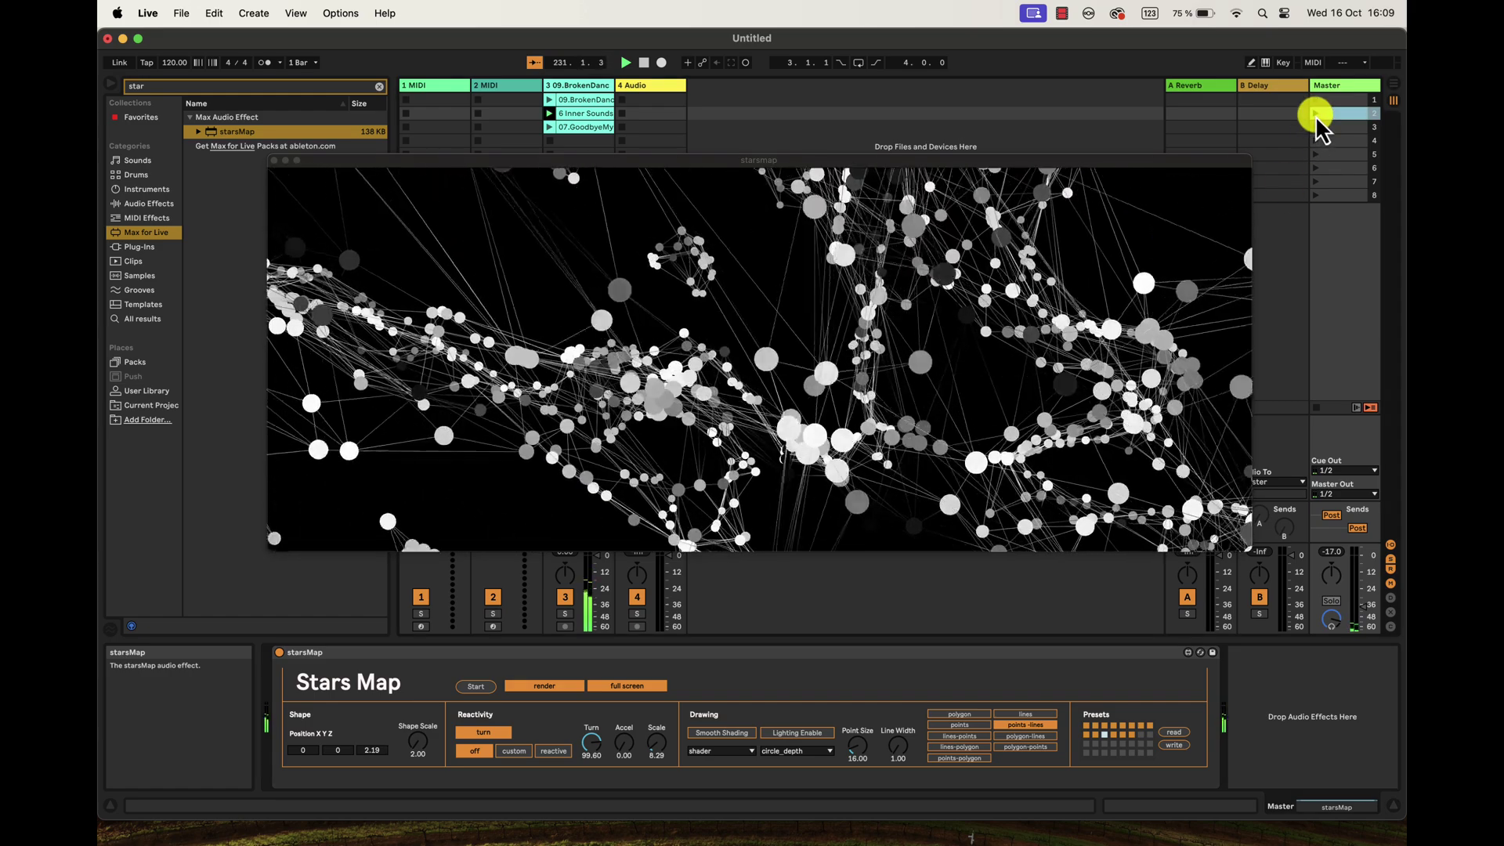
click(1141, 736)
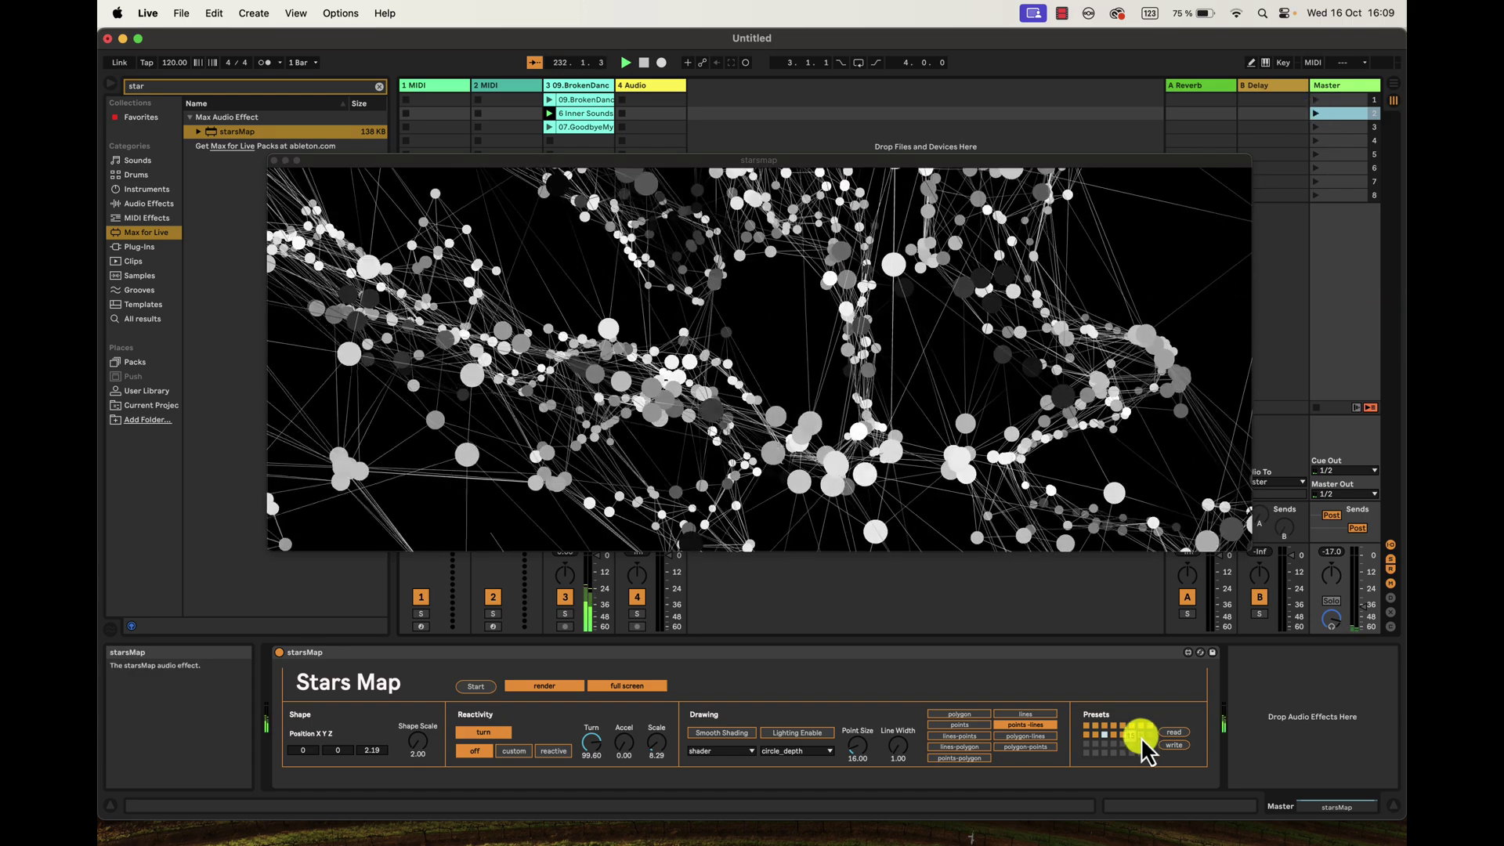
click(1090, 728)
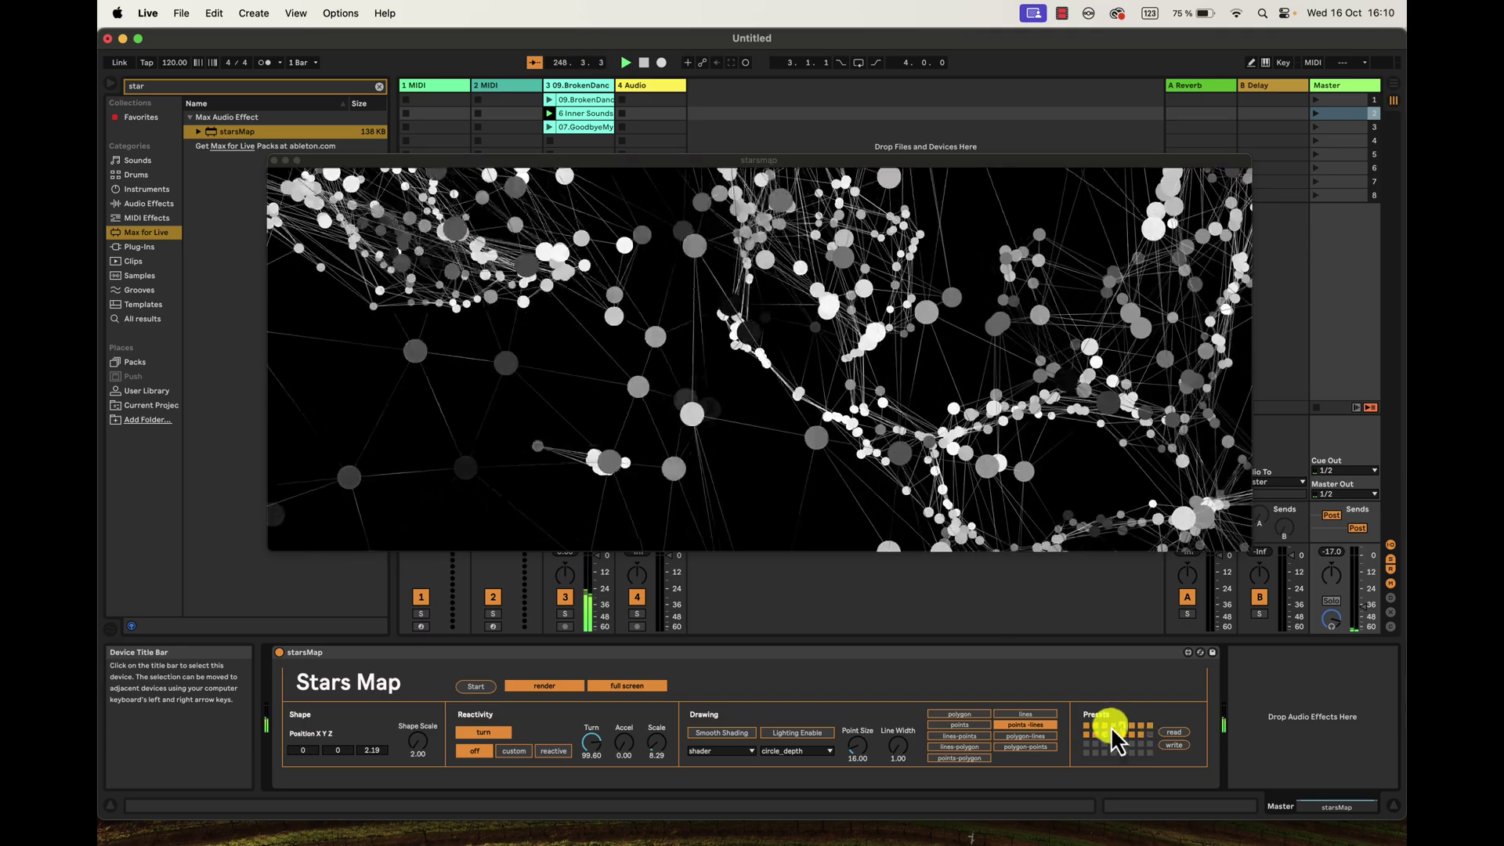
click(1126, 730)
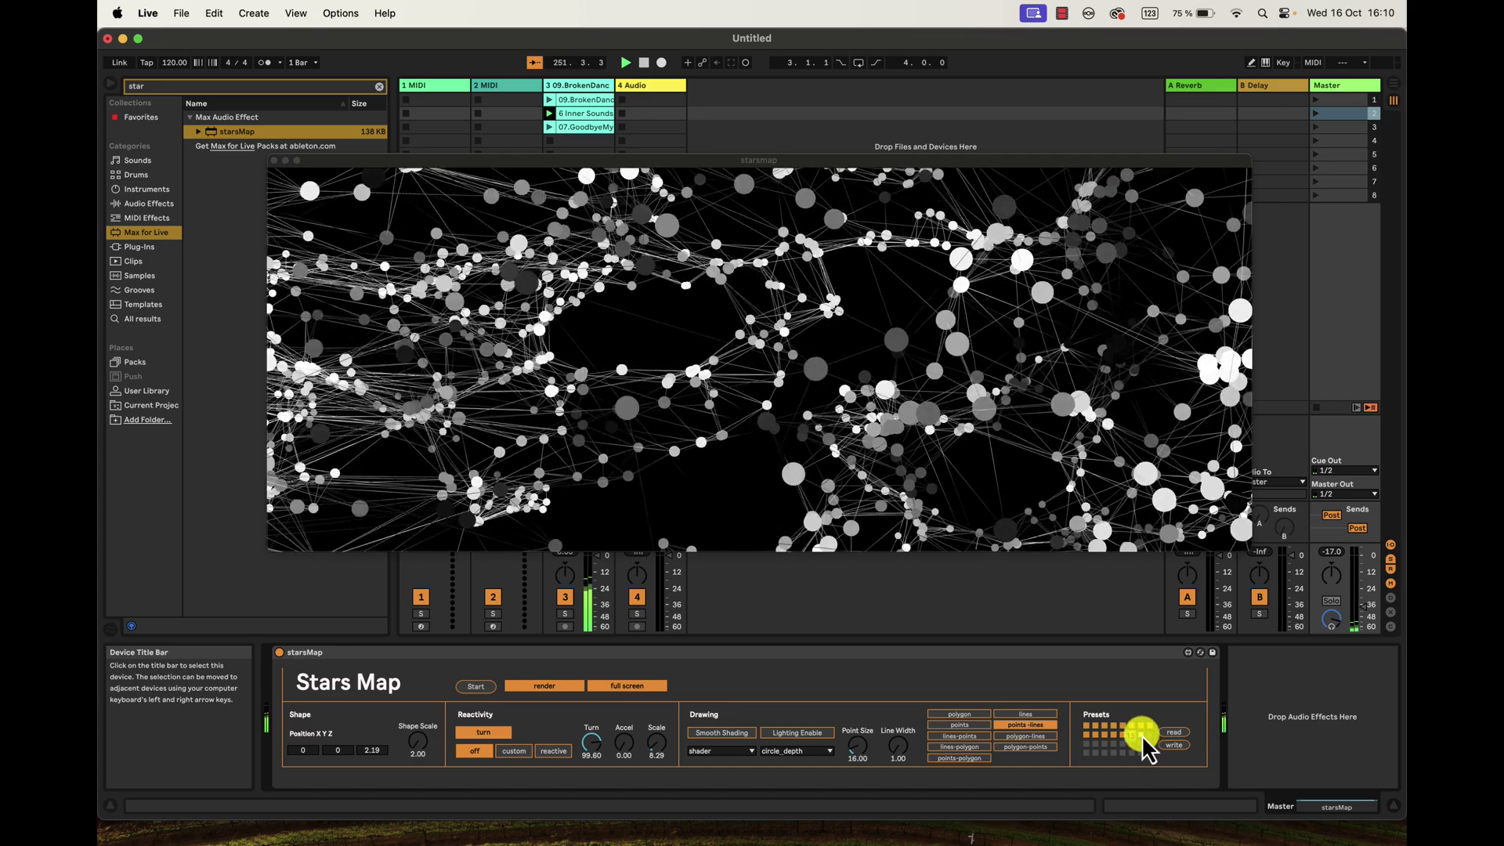
click(1141, 733)
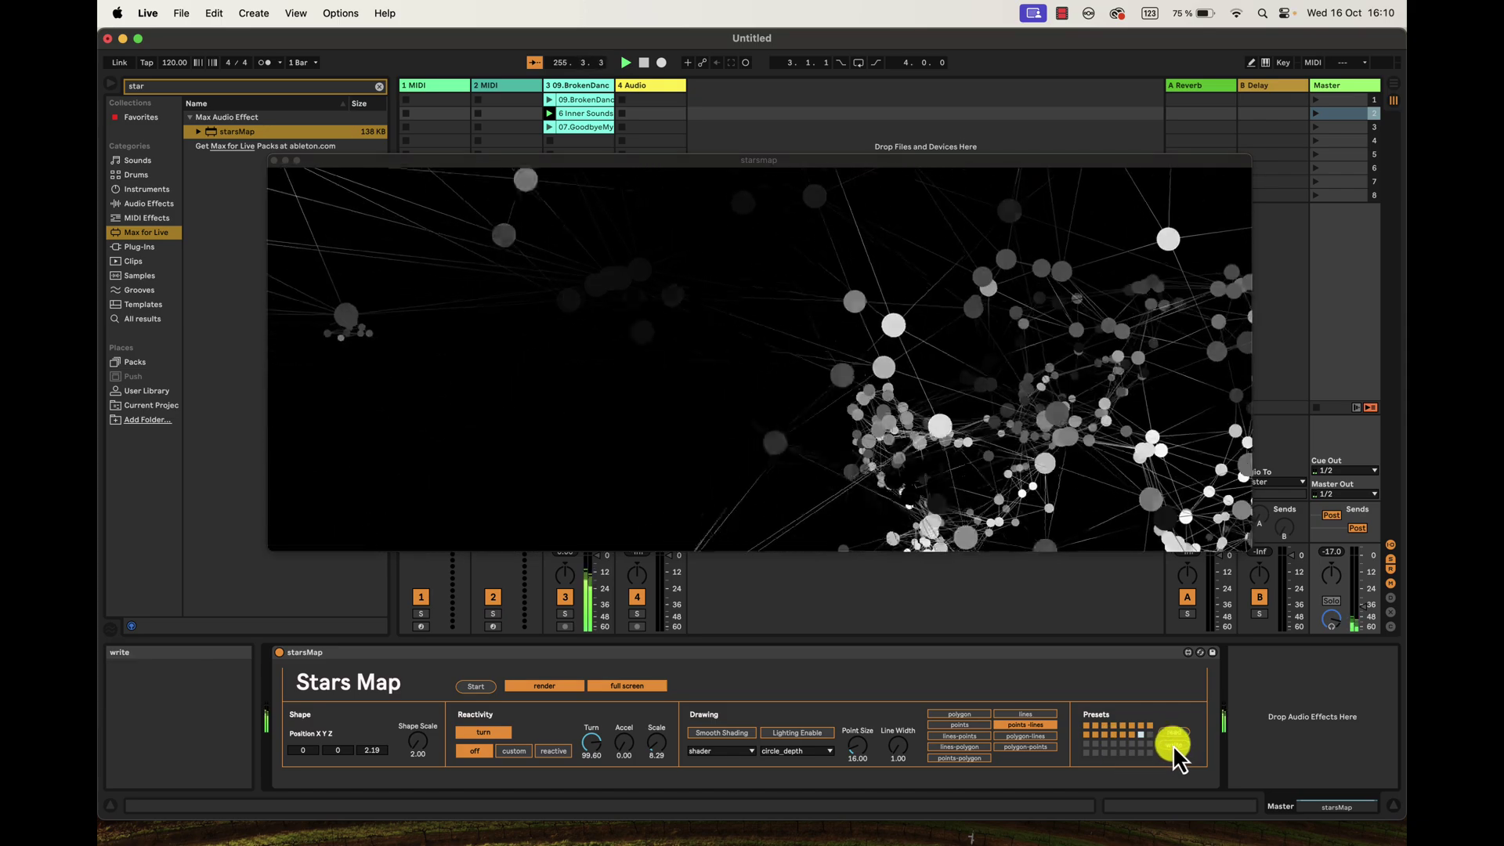
Start writing the presets and show the home folder listed without date grouping.
click(1172, 743)
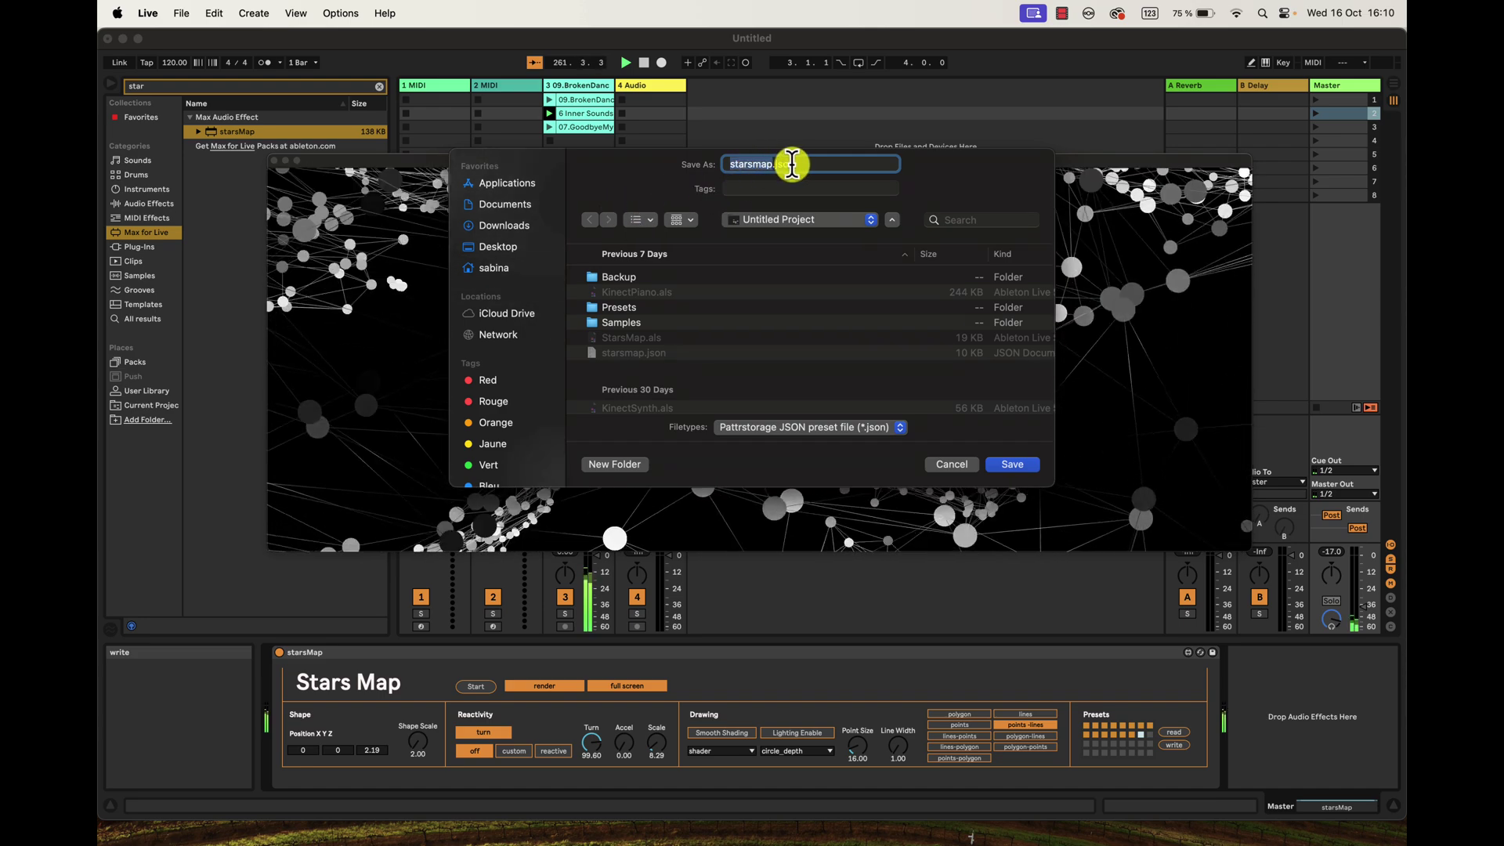
click(495, 268)
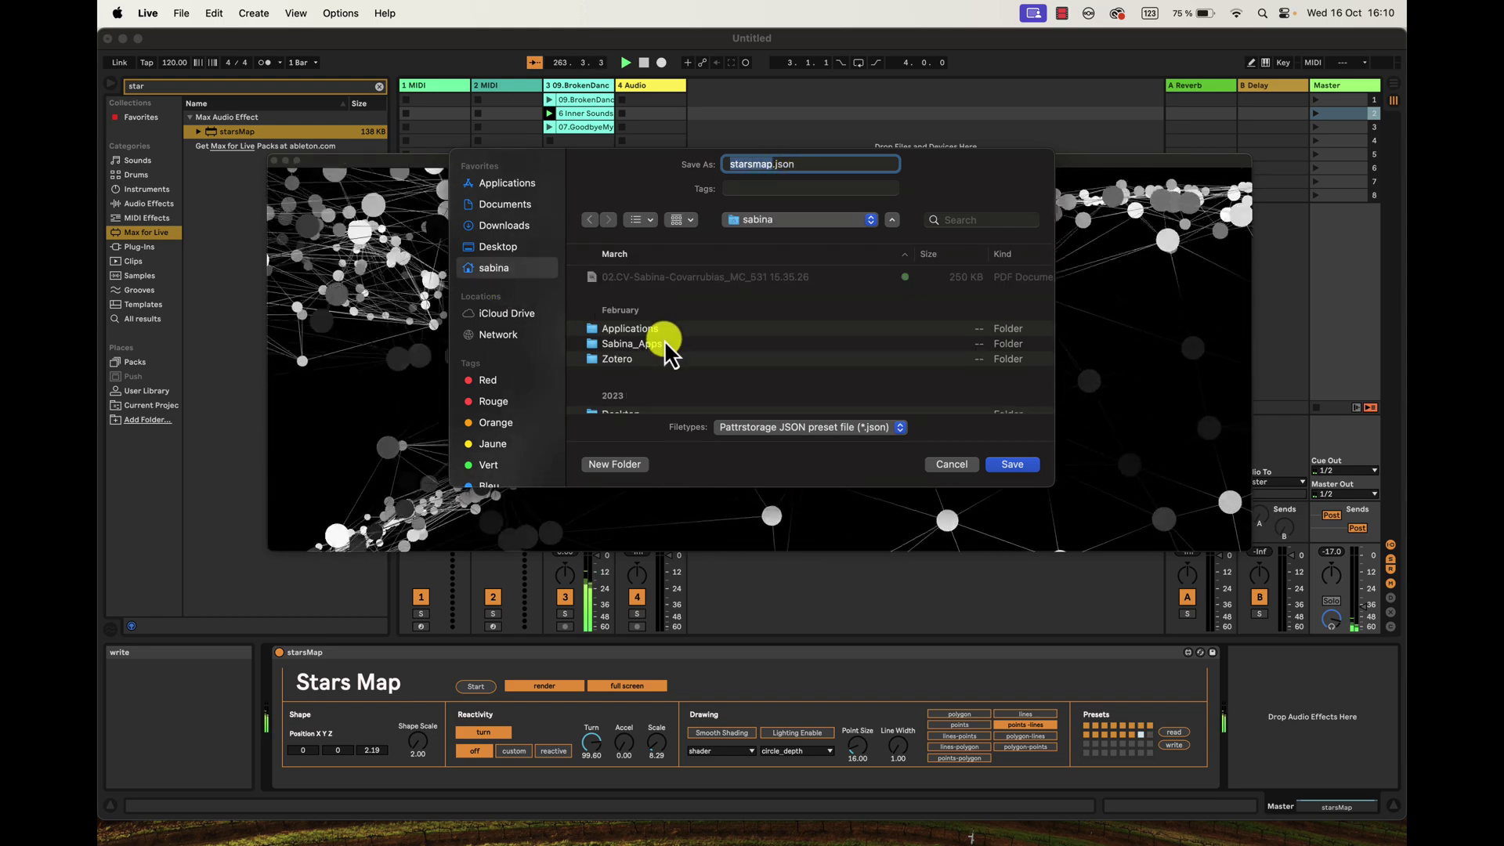
click(653, 220)
click(696, 218)
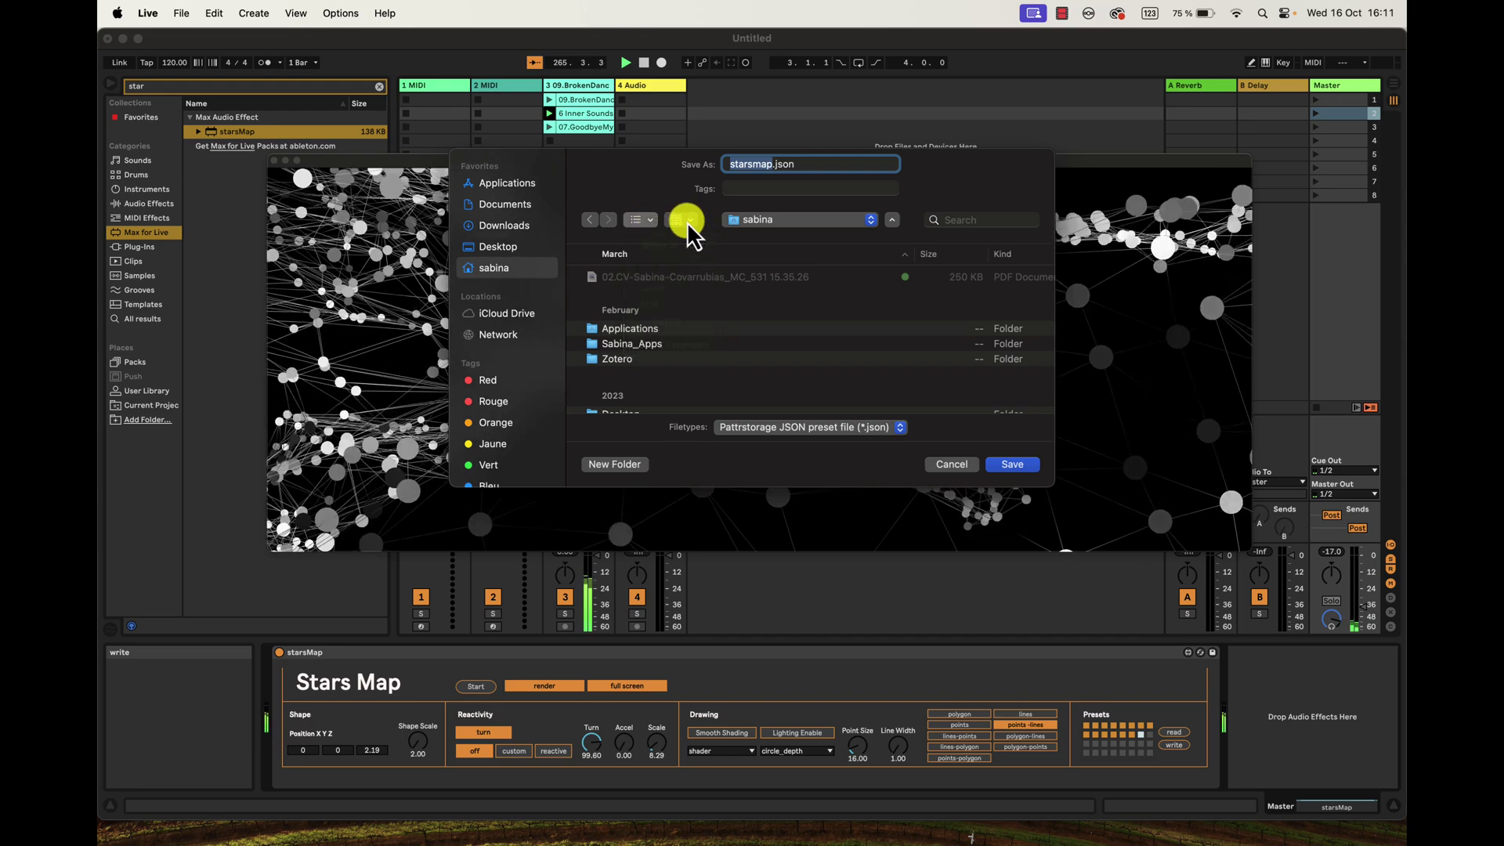
click(686, 222)
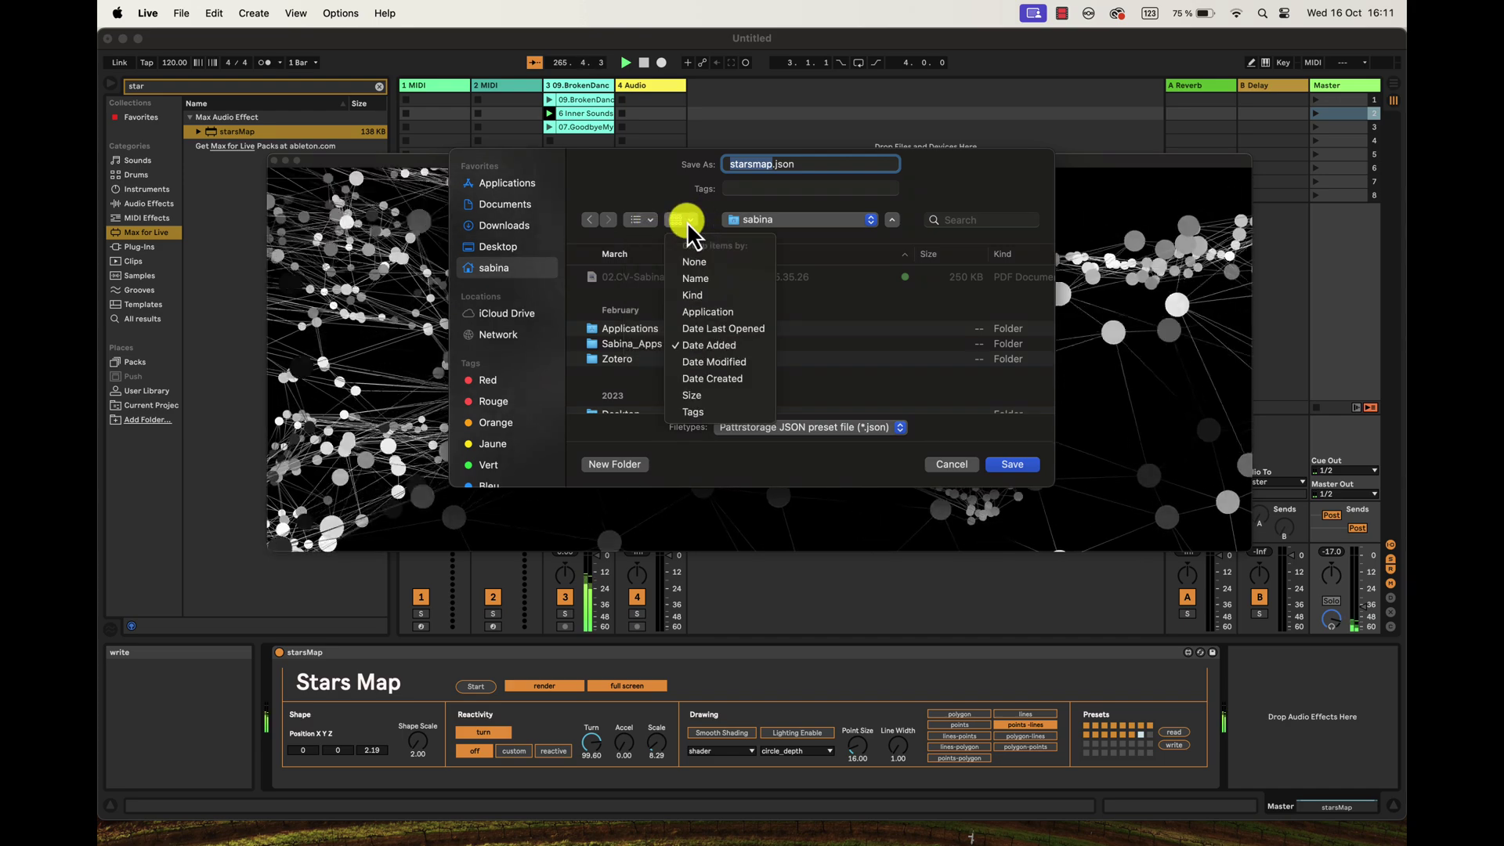
click(697, 278)
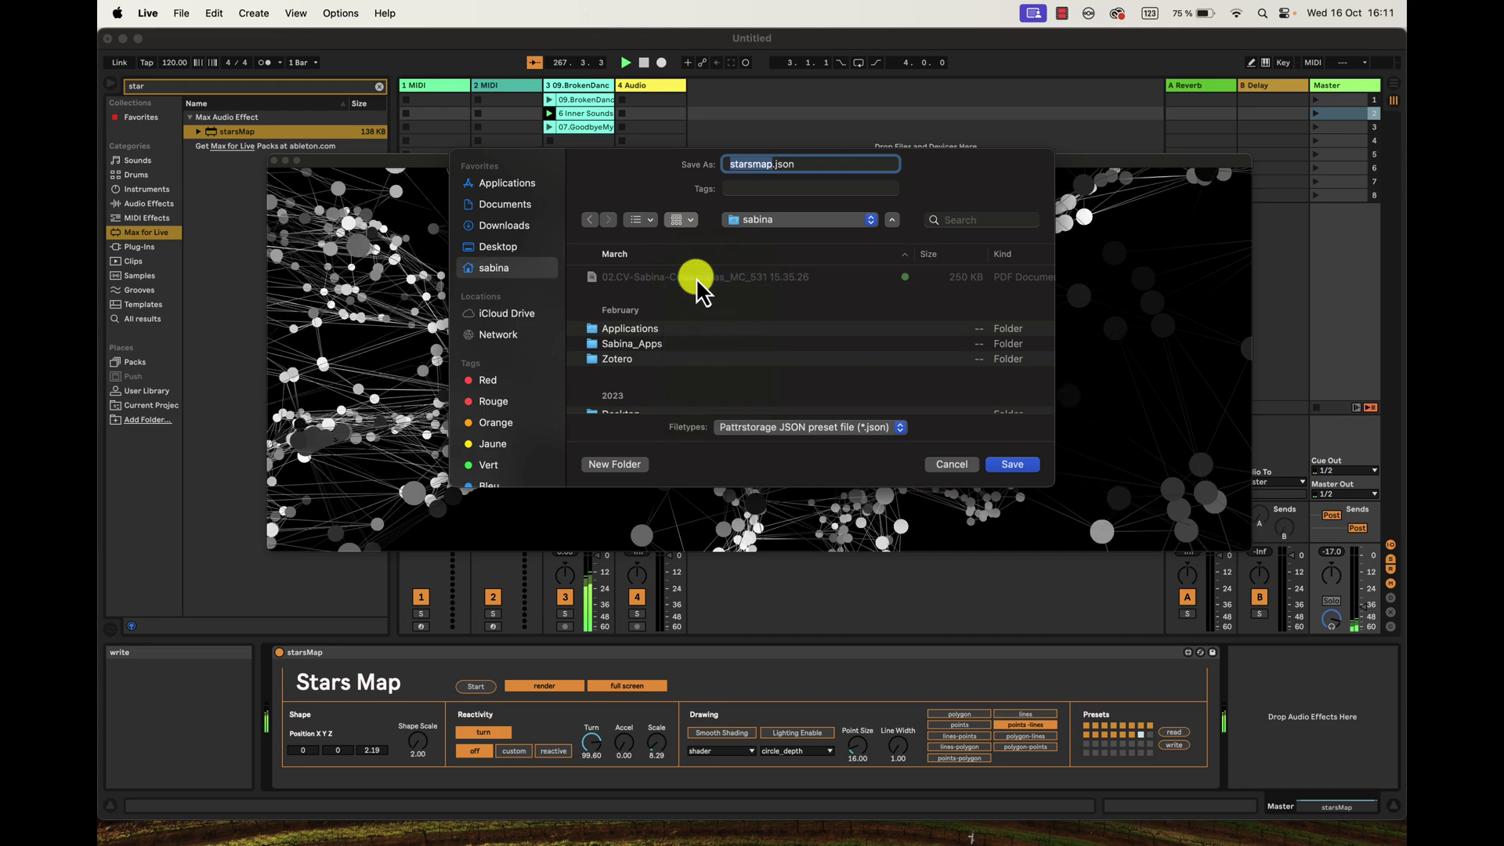
scroll(686, 328, up, 1)
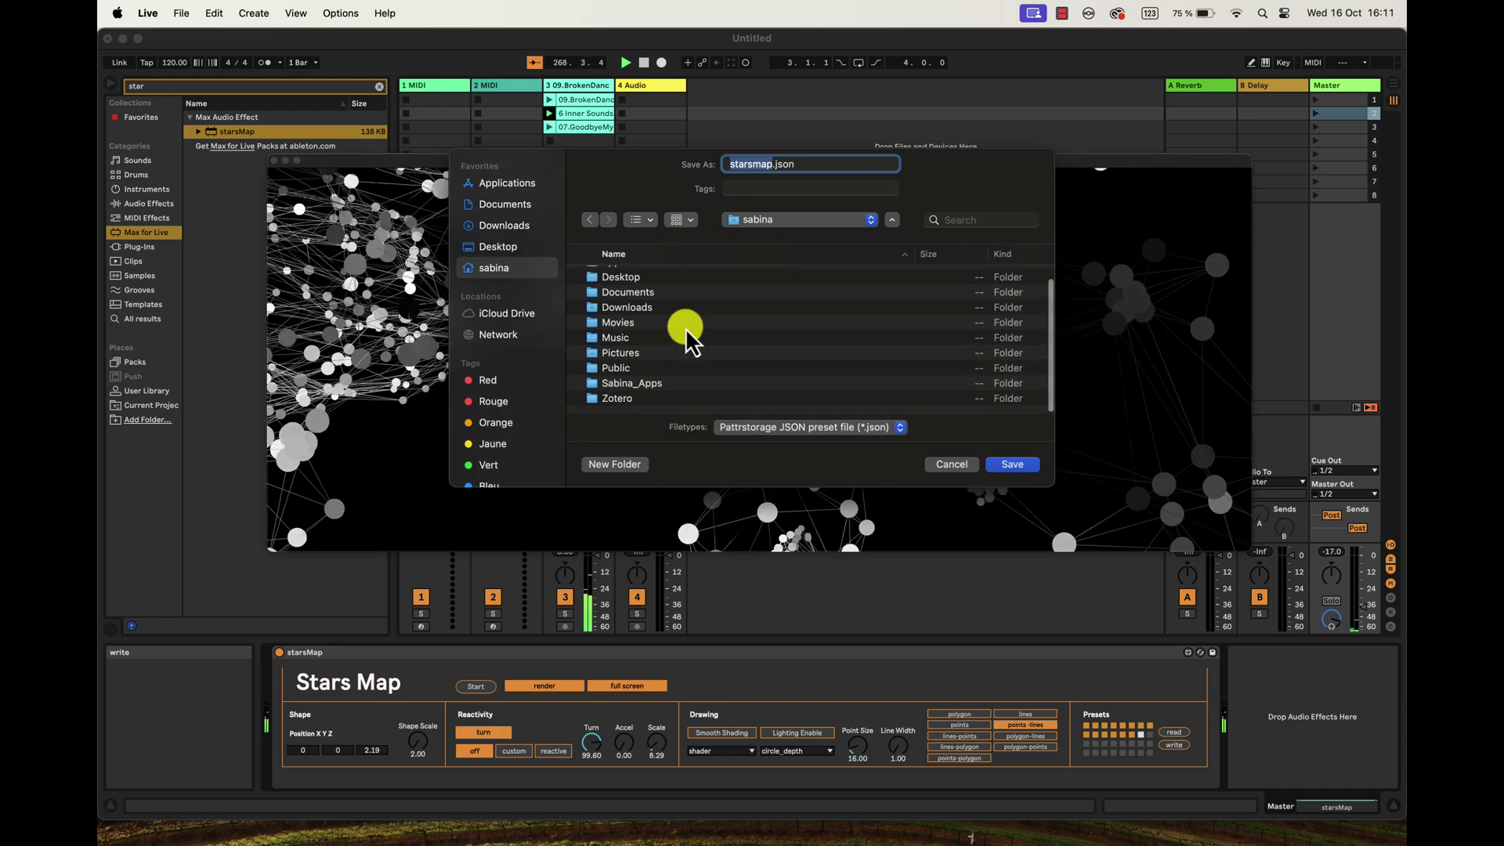
Save starsmap.json in Music > Ableton > User Library > Presets > Audio Effects > Max Audio Effect.
double_click(618, 339)
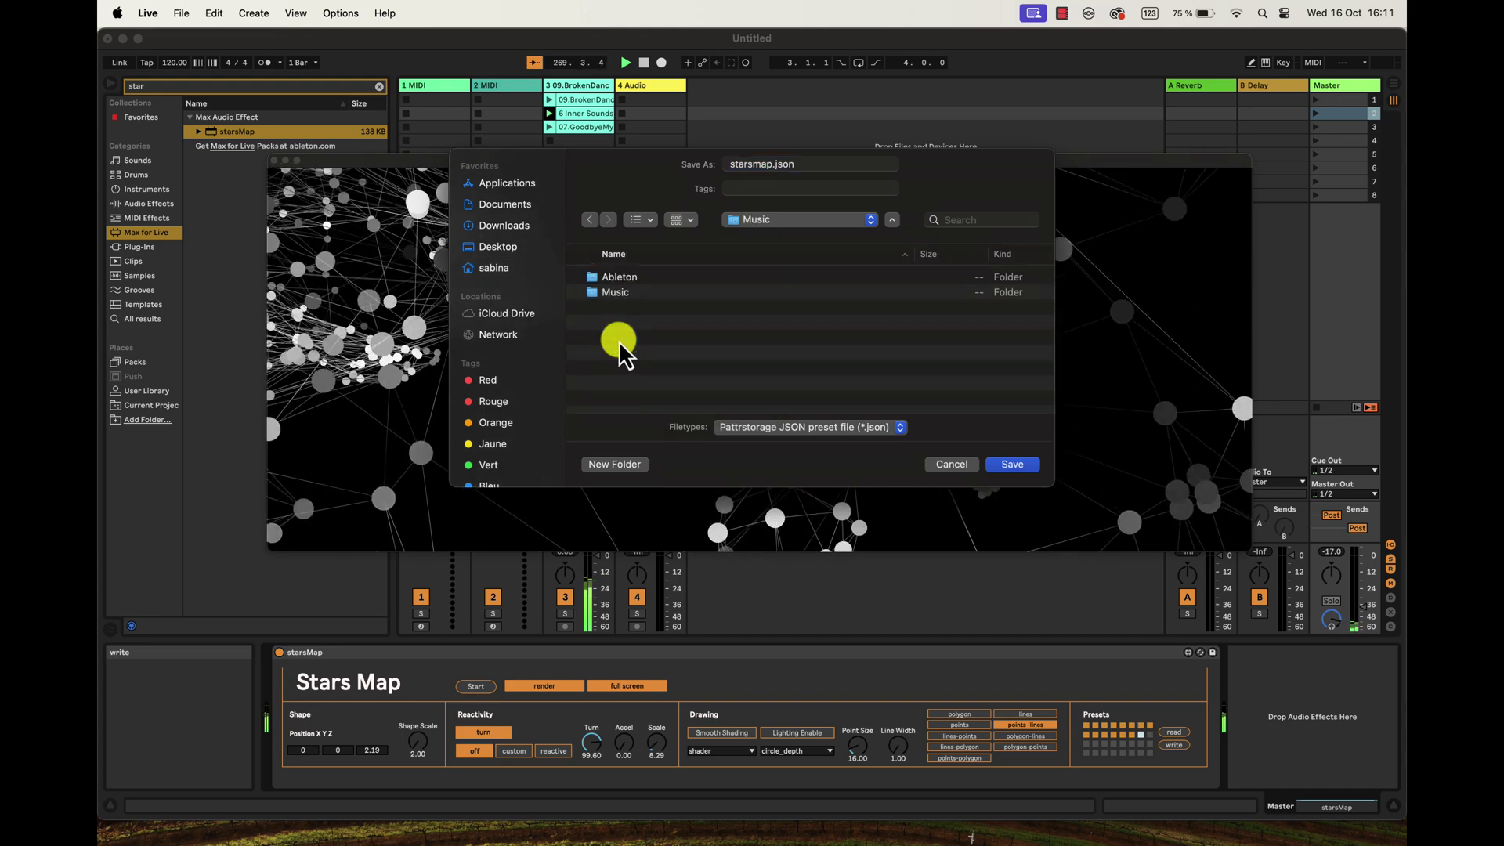
double_click(610, 278)
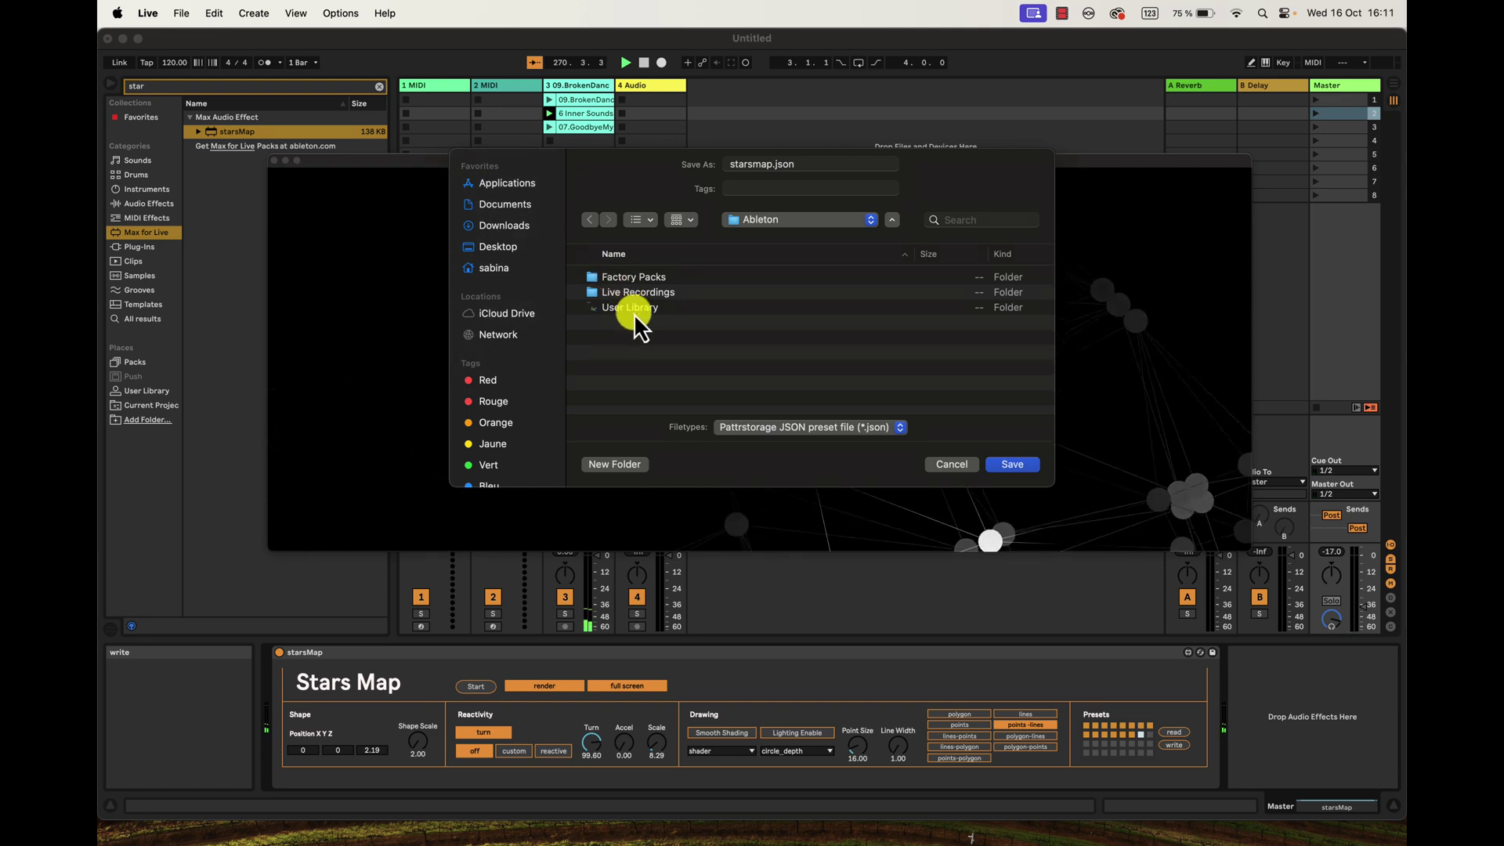
double_click(615, 308)
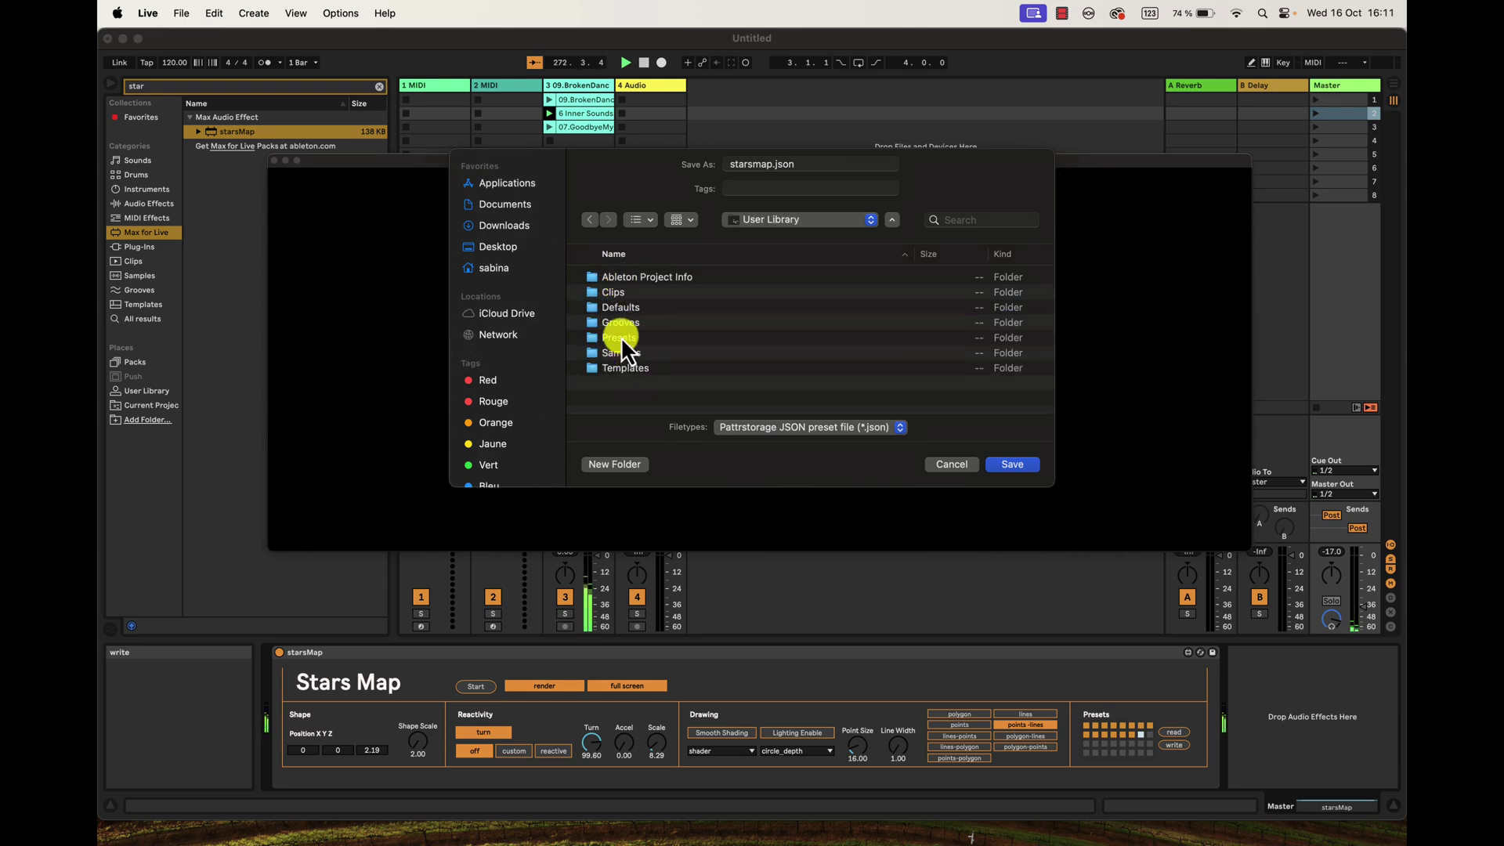
double_click(620, 338)
double_click(619, 279)
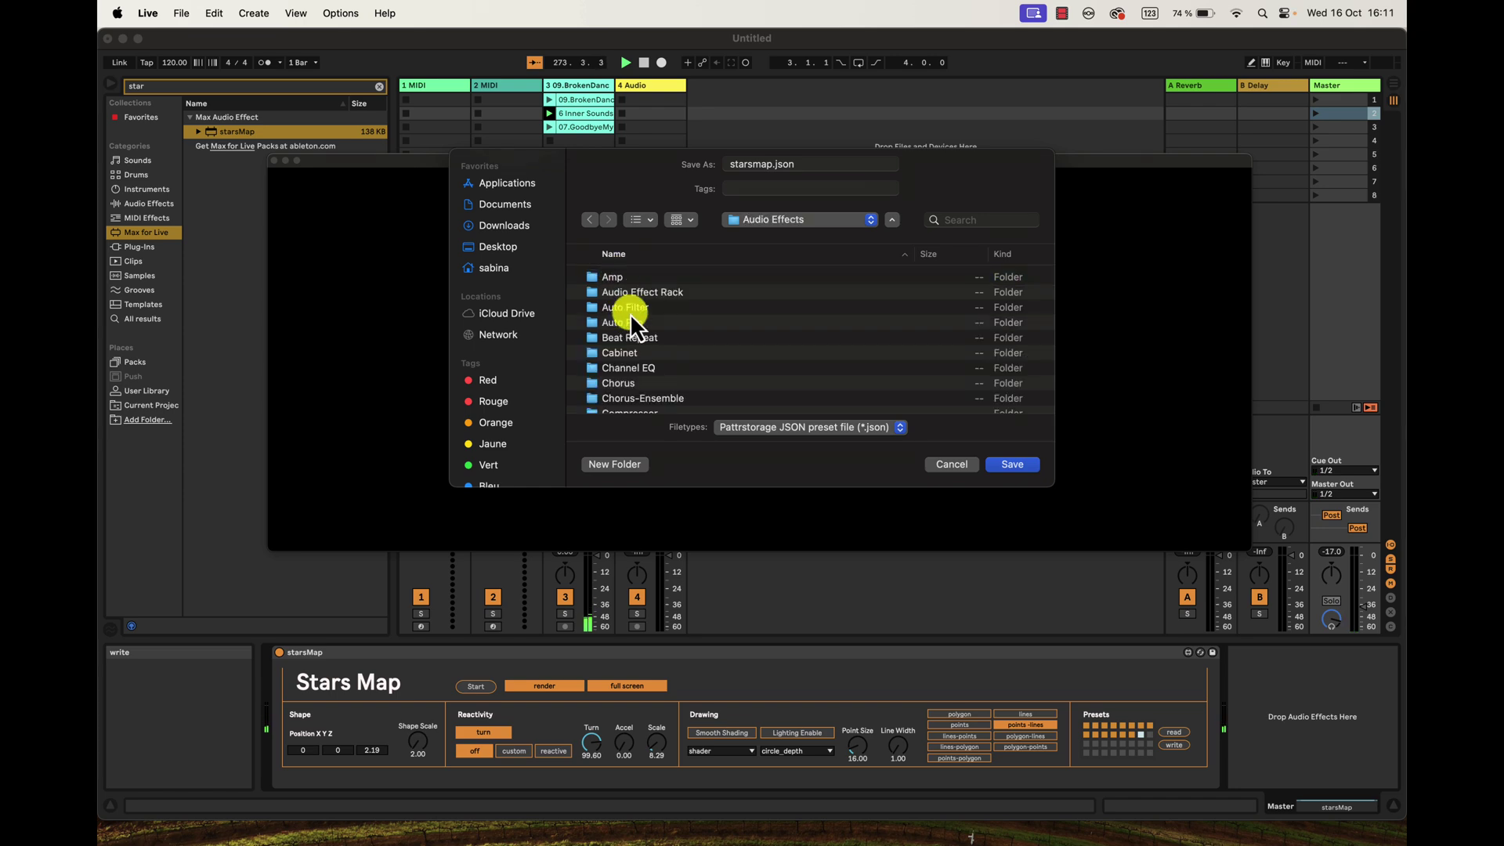
scroll(633, 328, down, 3)
scroll(634, 327, down, 5)
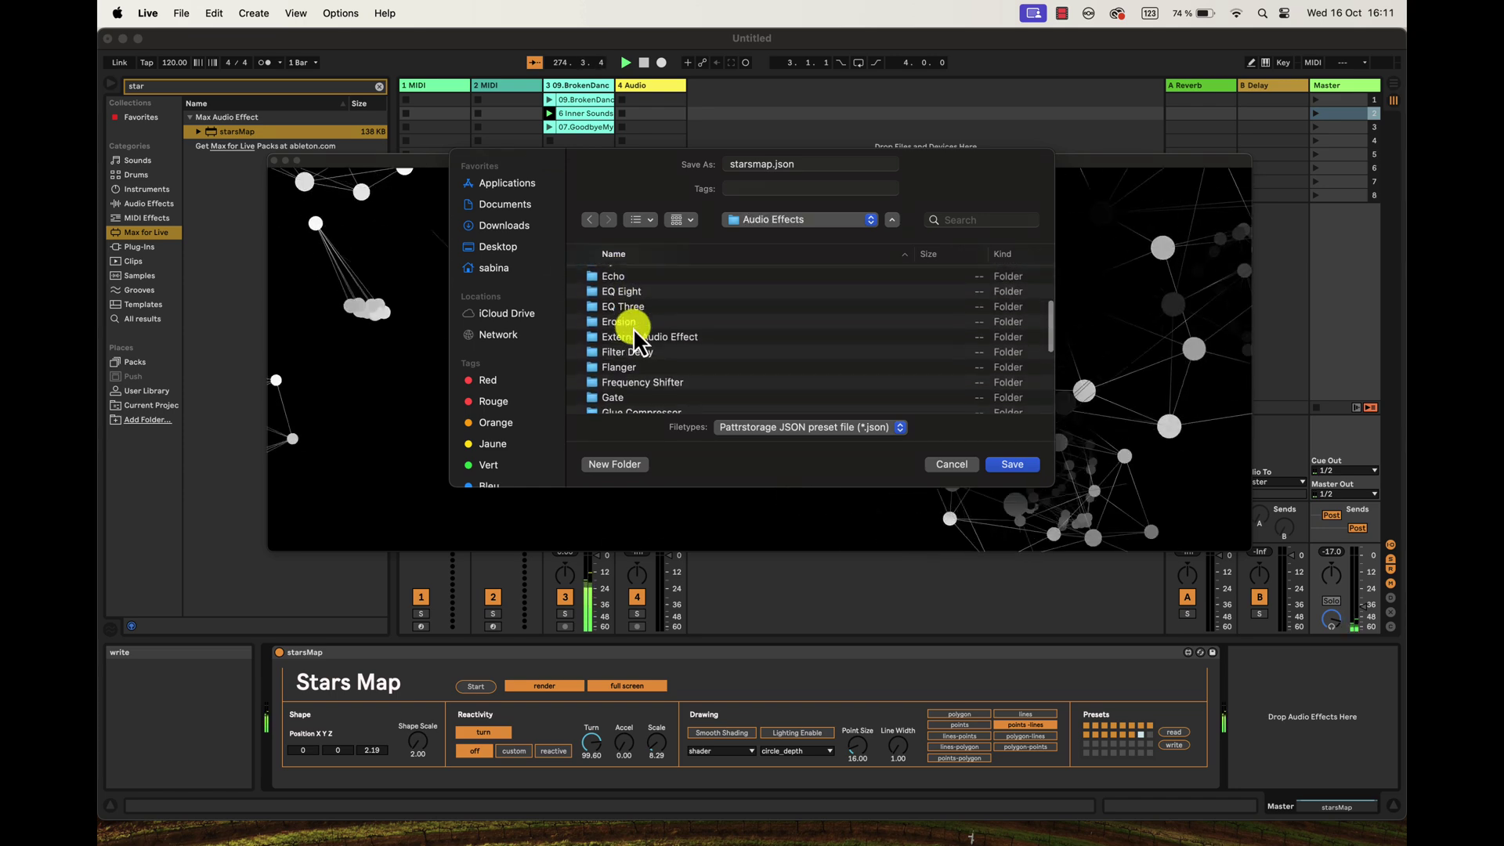
scroll(634, 328, down, 4)
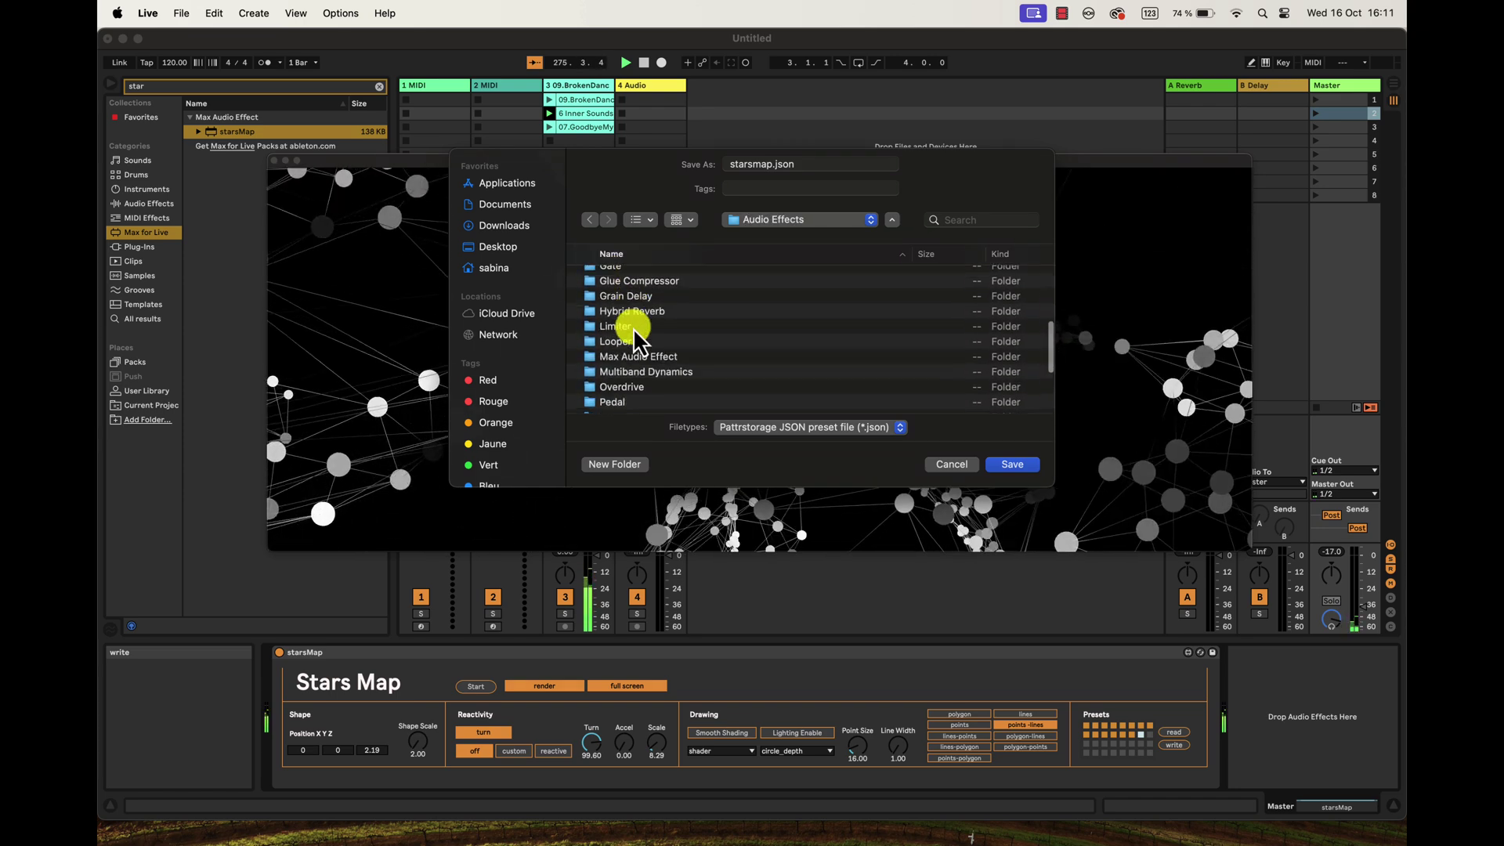
double_click(636, 353)
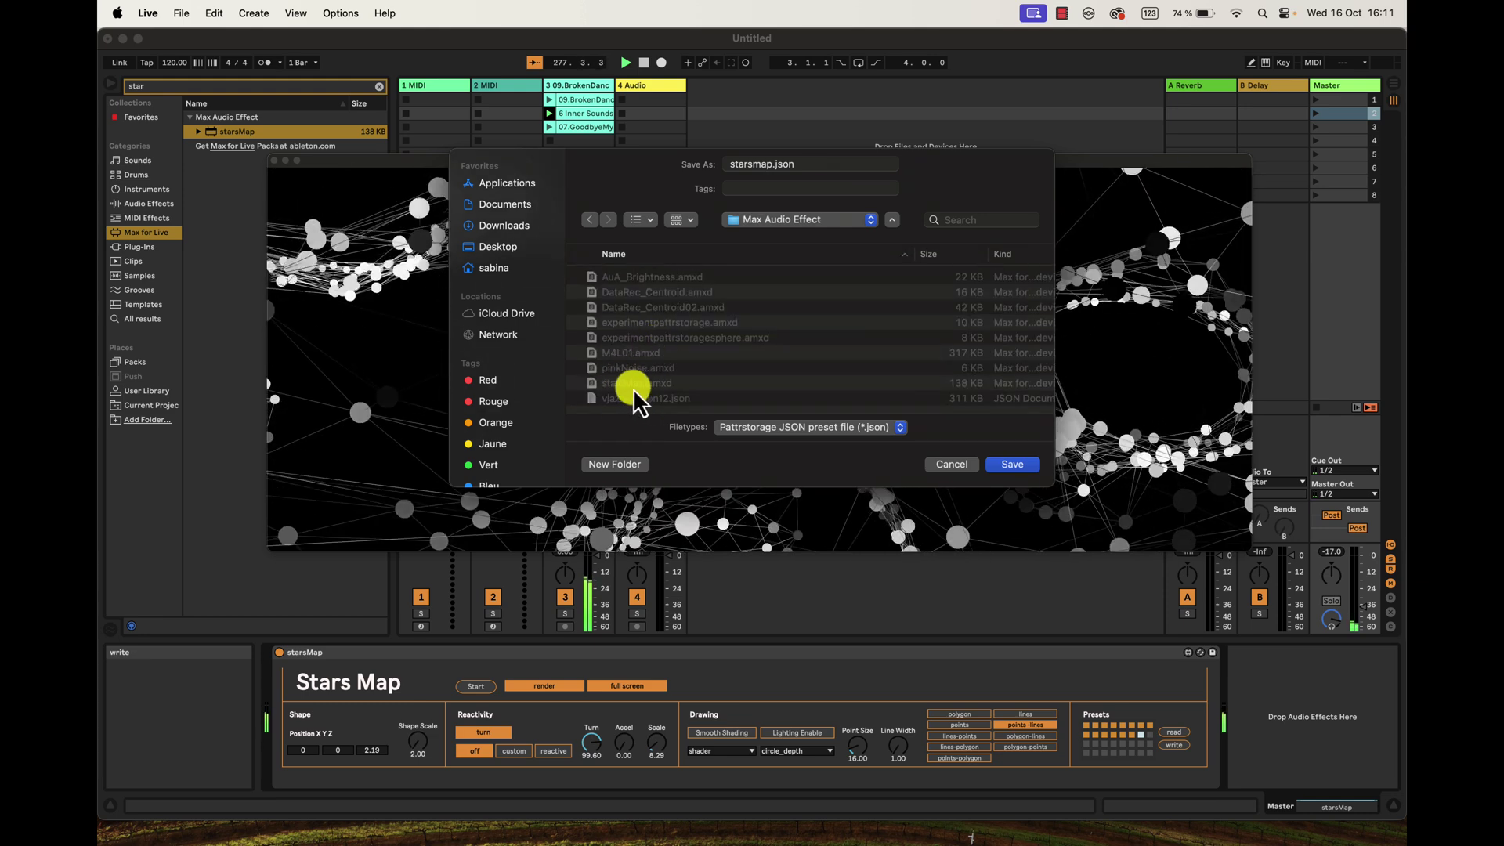
click(1012, 464)
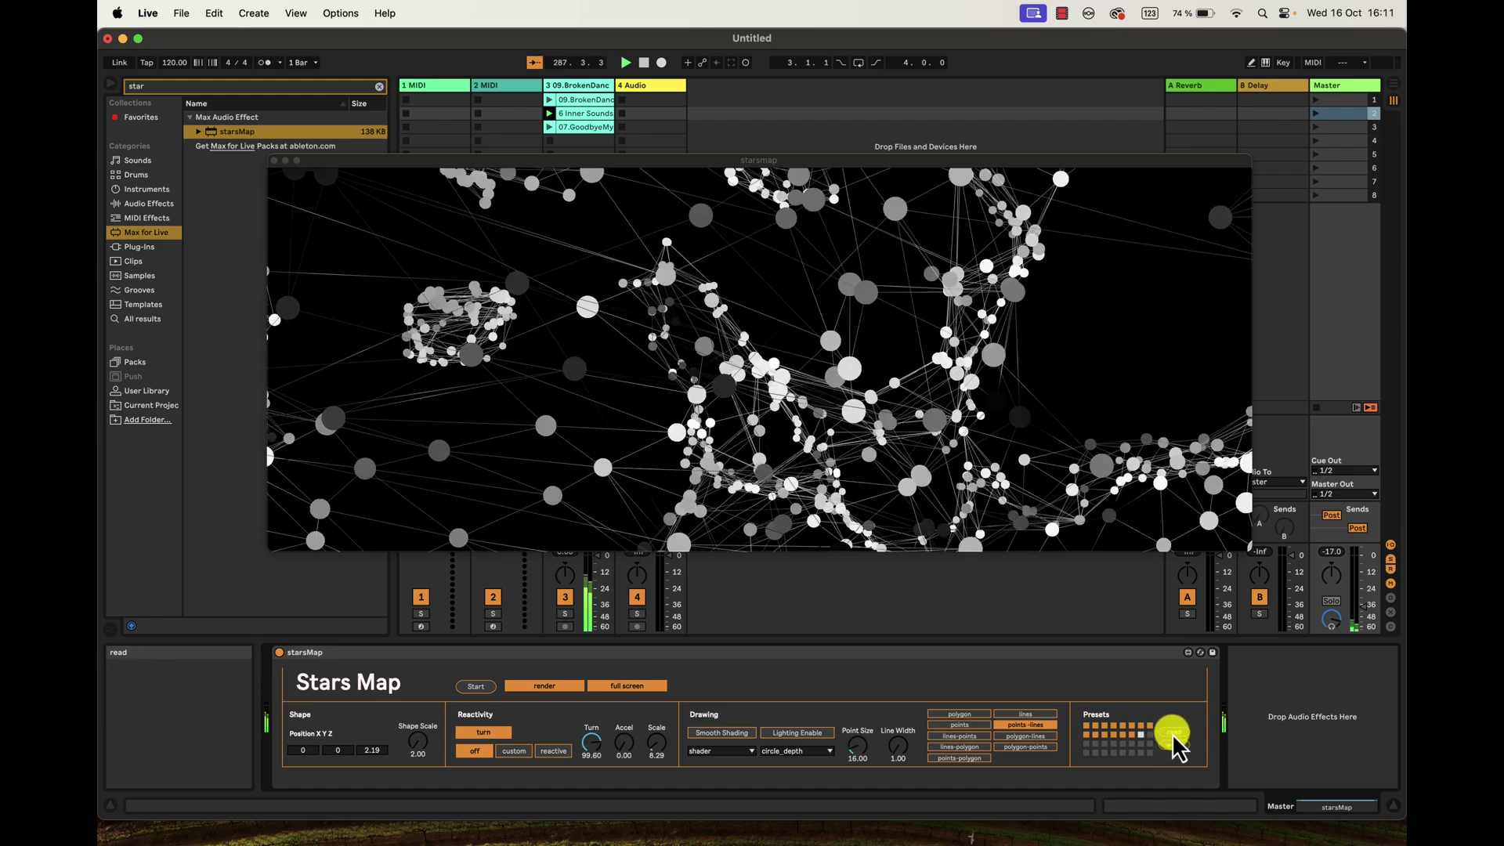
Read the Presets back in by opening starsmap.json.
click(1173, 732)
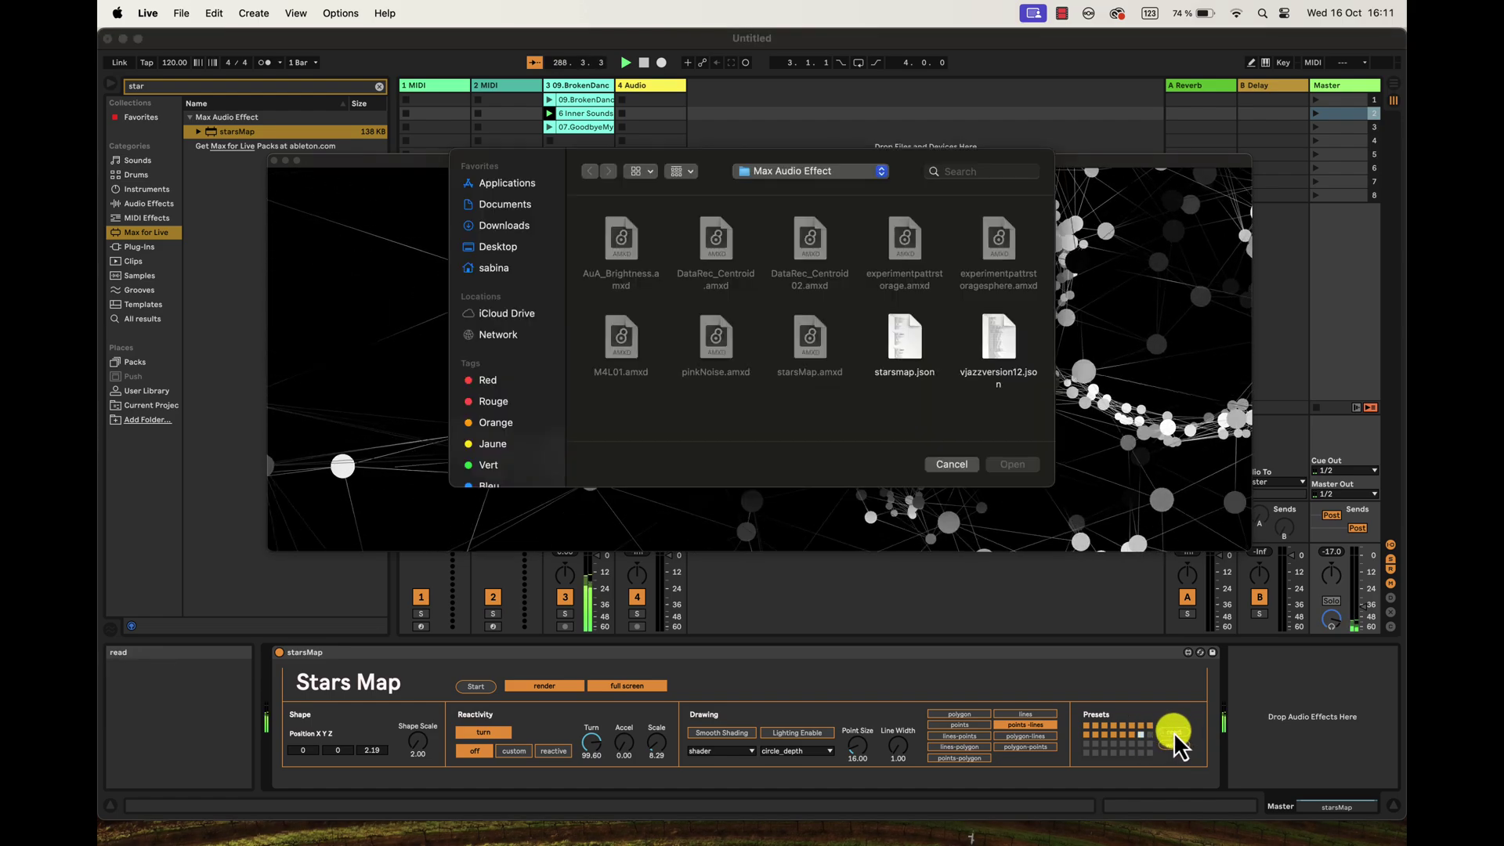
click(906, 343)
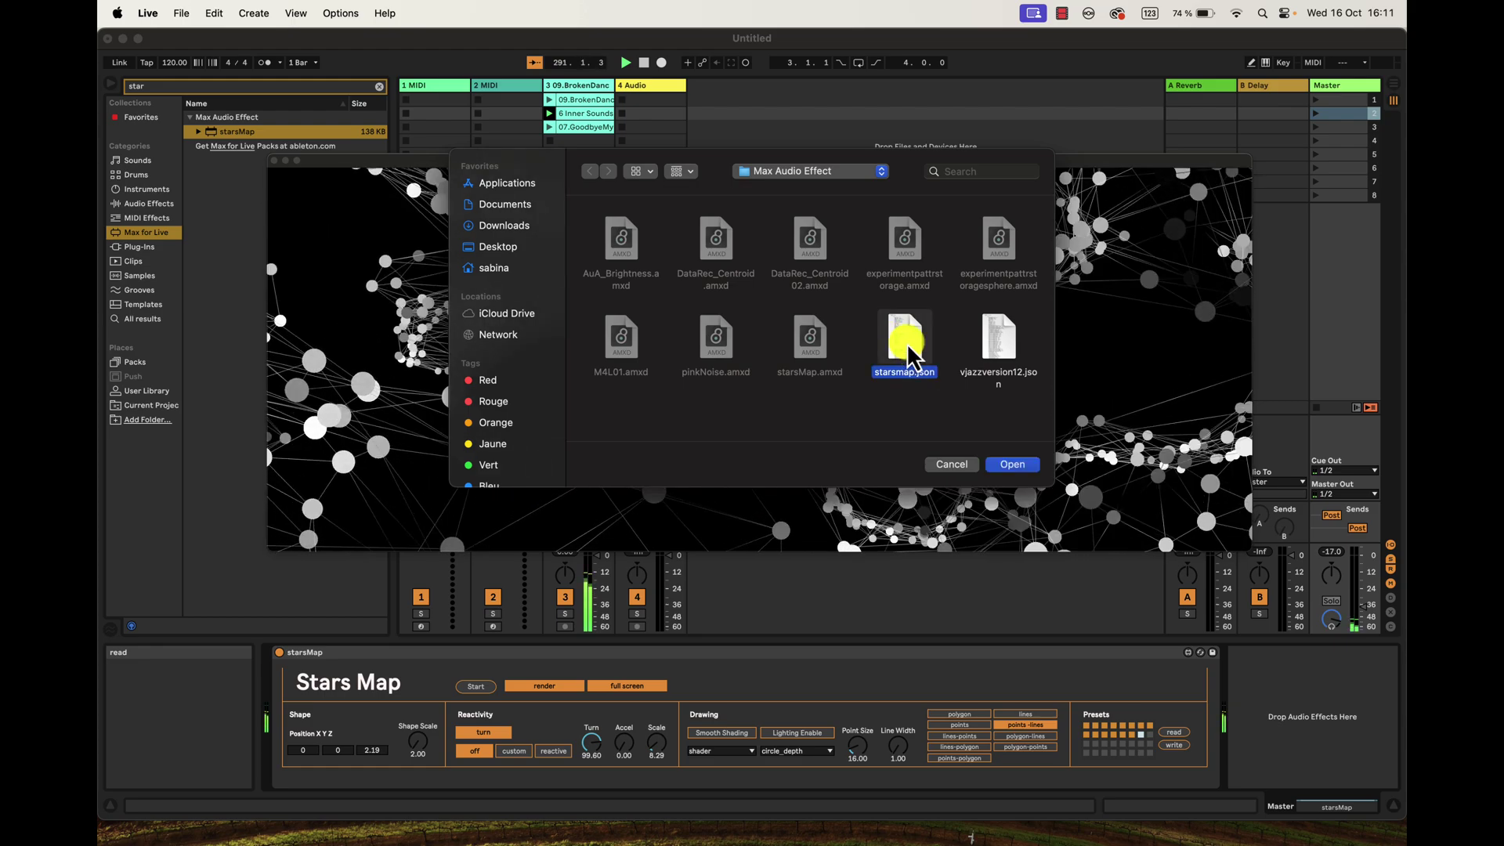
click(1010, 464)
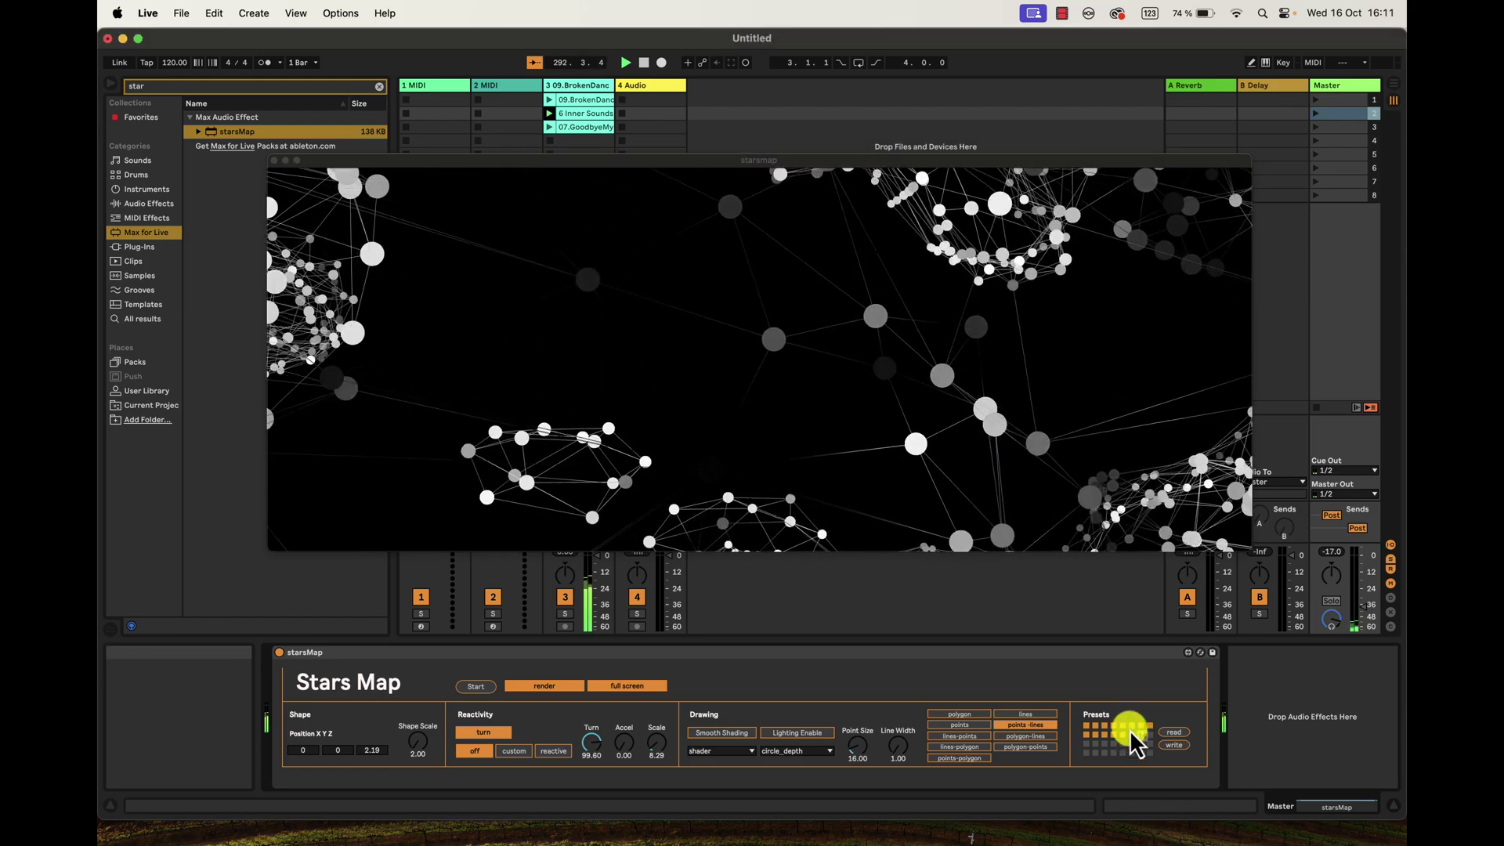
Recall a loaded preset: line-joined circle_depth points at Point Size 16.00, Scale 8.29.
click(1123, 733)
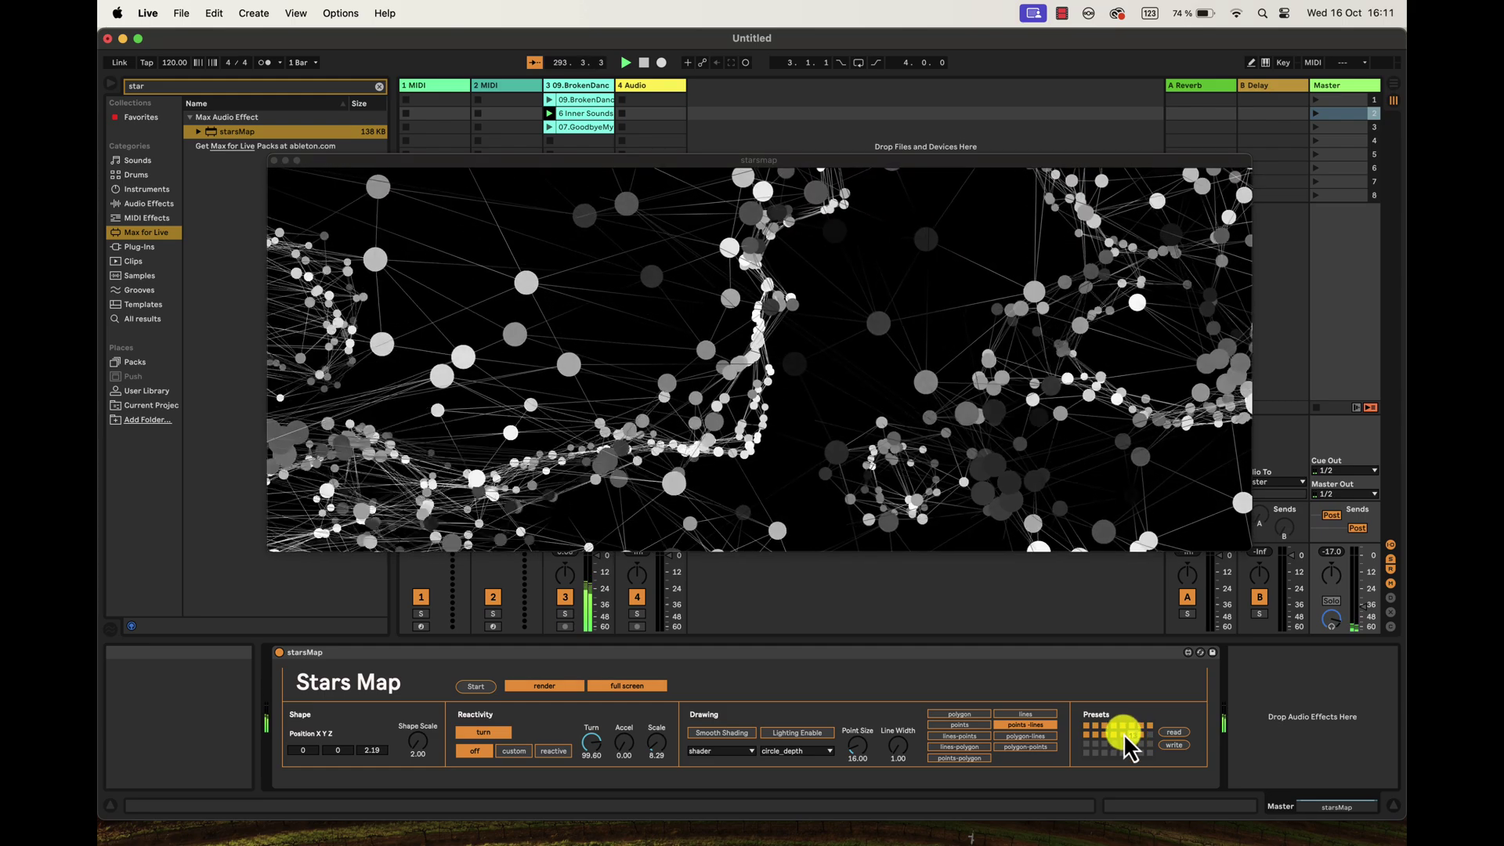